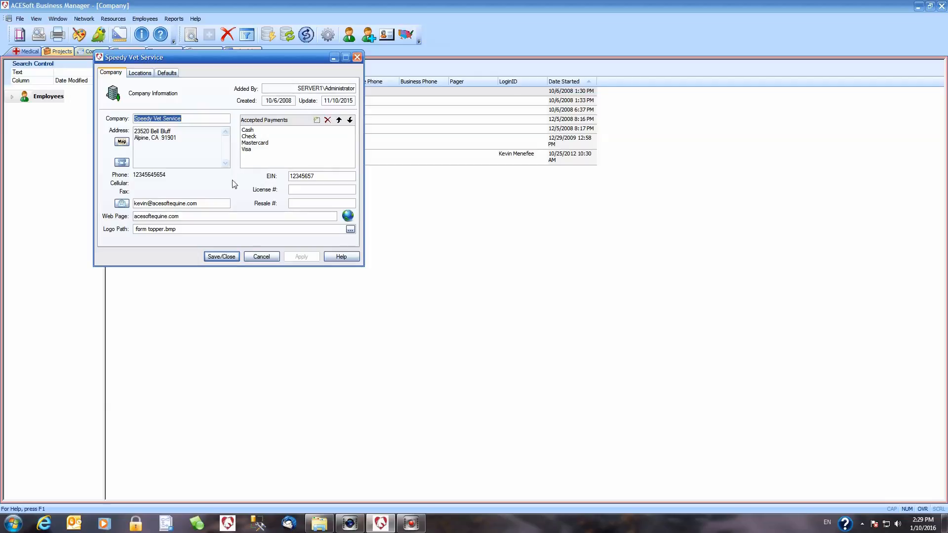
# - Review the company's Post Offic location, a blank new-location form and the default settings, and close the company record
pyautogui.click(139, 74)
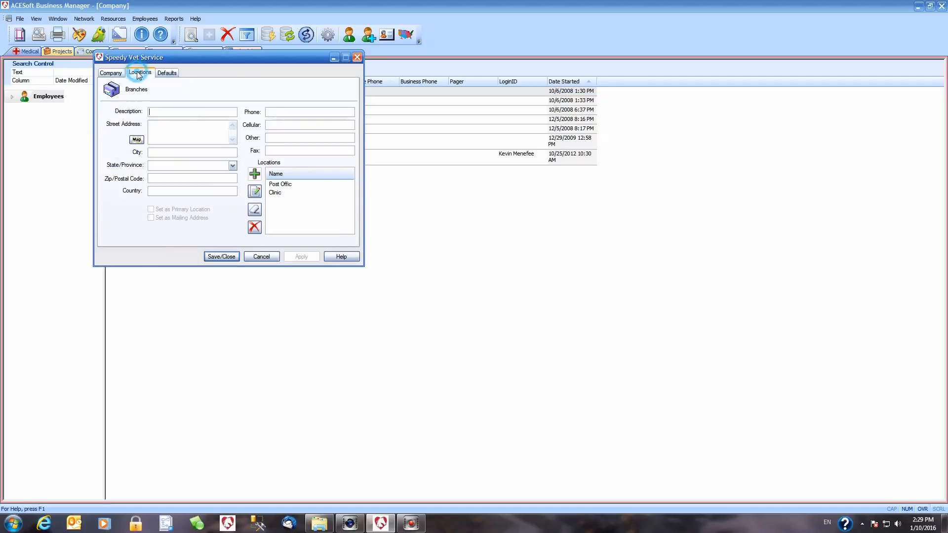
pyautogui.click(280, 185)
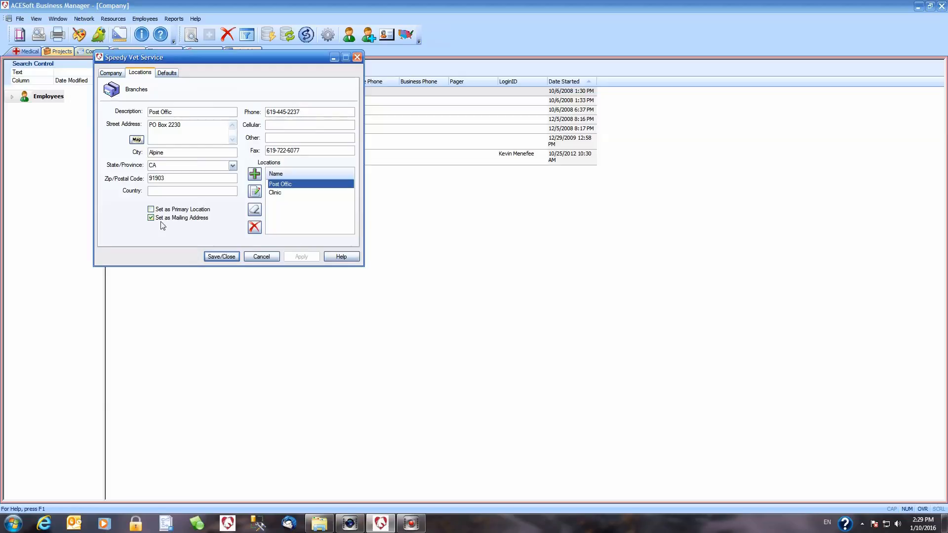
pyautogui.click(255, 175)
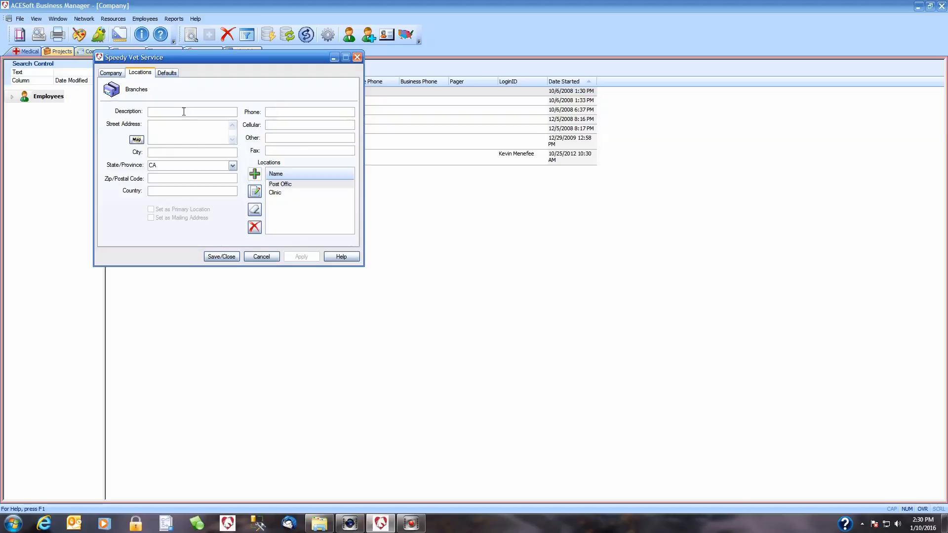
pyautogui.click(168, 74)
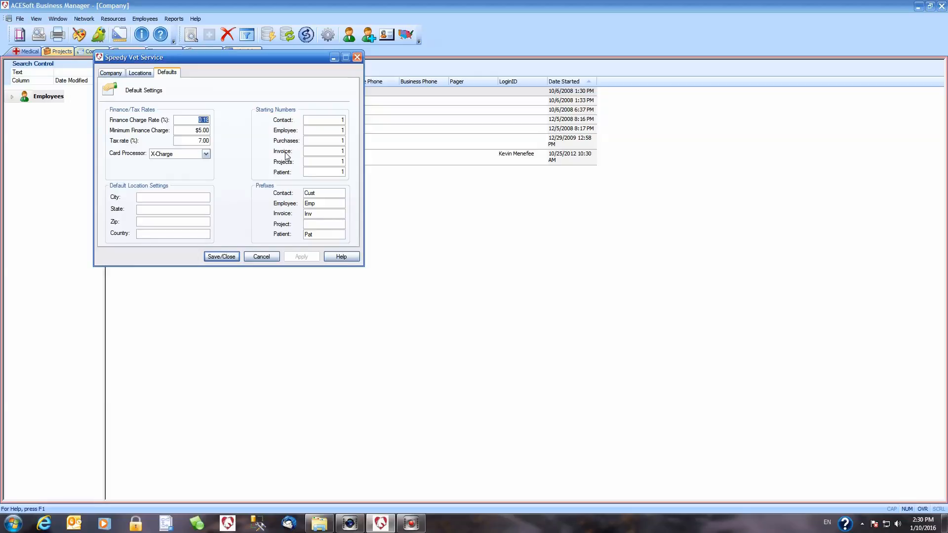
pyautogui.click(221, 257)
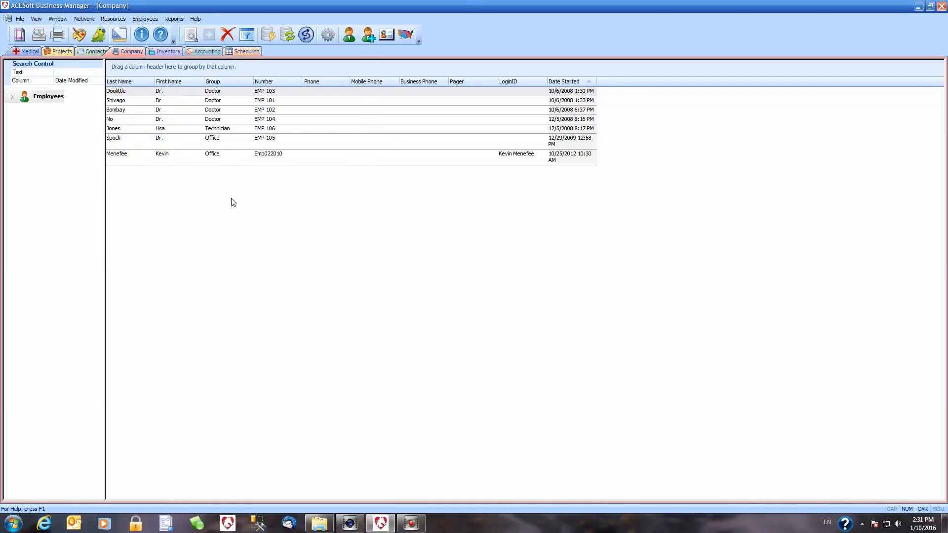
# - Open the default options for the Accounting section
pyautogui.click(201, 52)
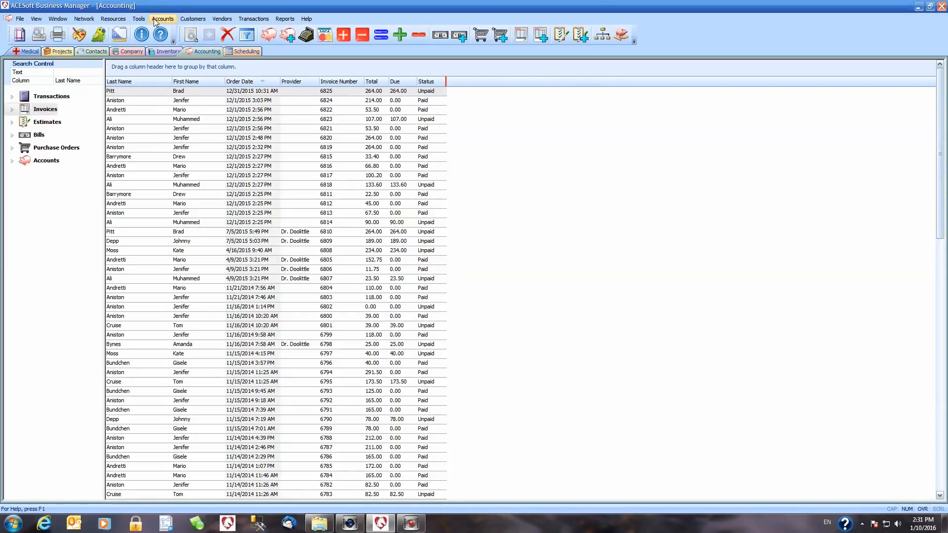
pyautogui.click(114, 19)
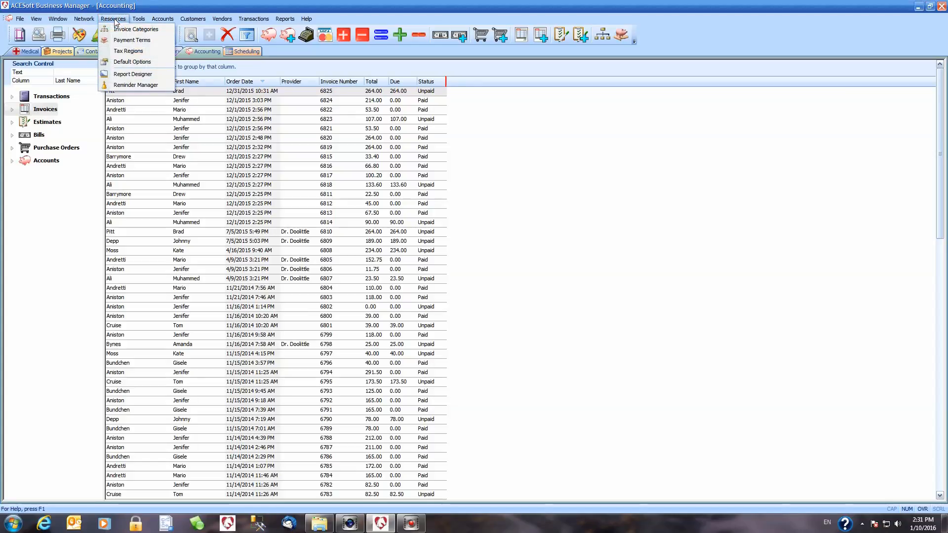
pyautogui.click(124, 63)
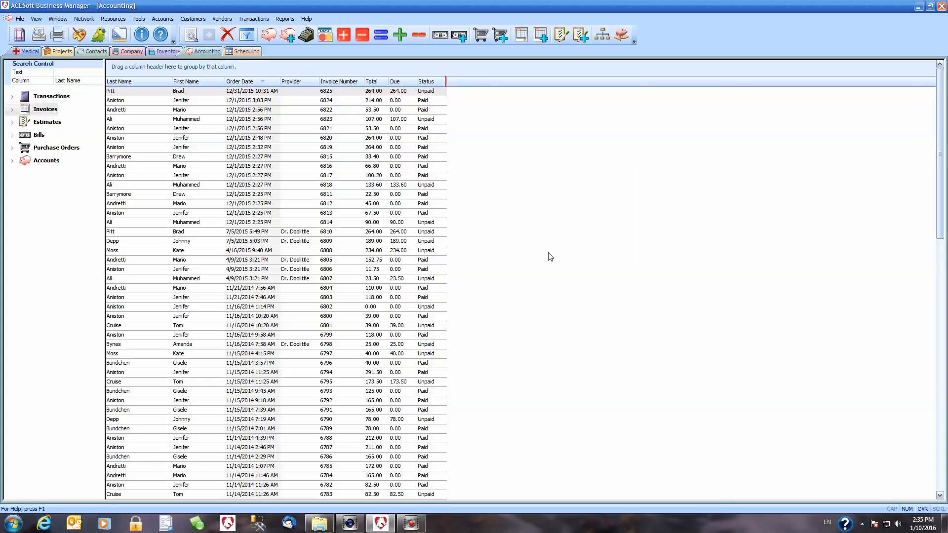
# - Review the Inventory section's default options and the blank form for a new vend site, and close both without changes
pyautogui.click(155, 53)
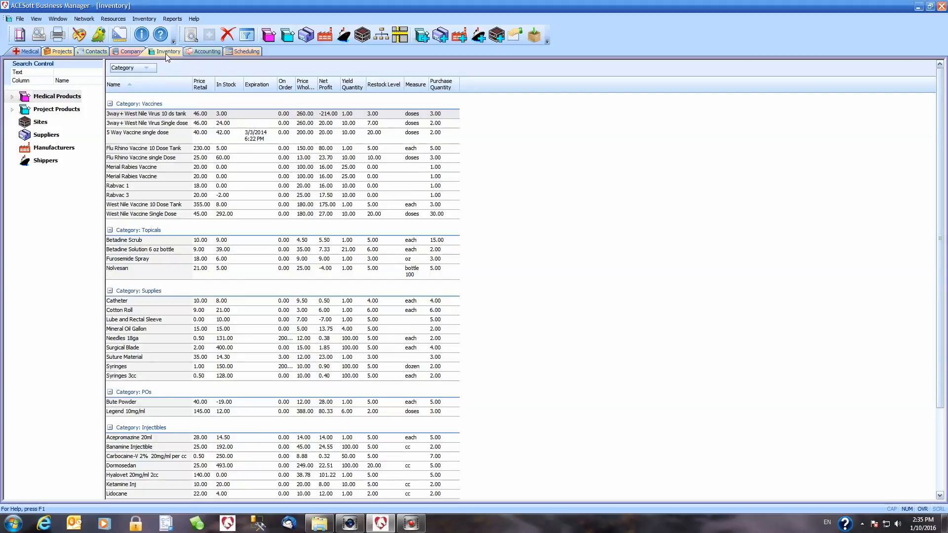
pyautogui.click(112, 19)
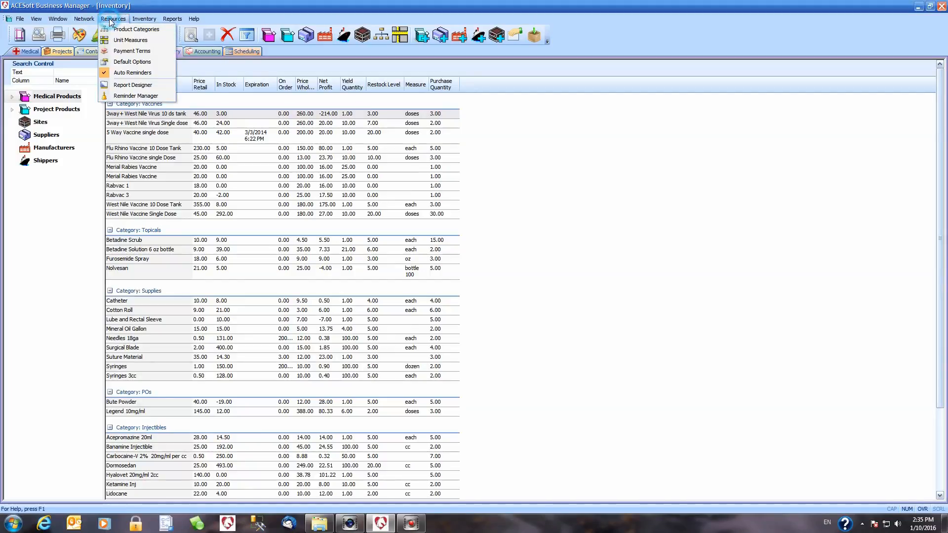
pyautogui.click(122, 61)
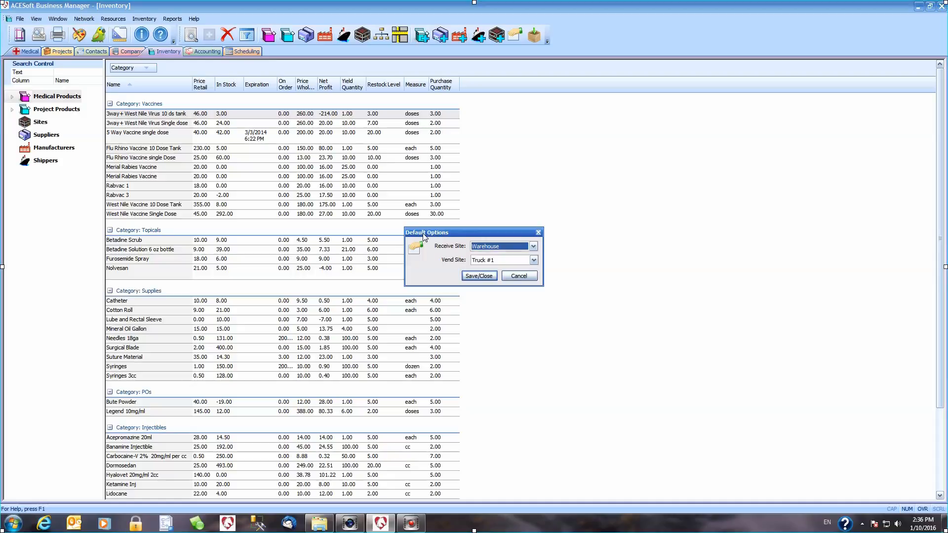
pyautogui.click(535, 262)
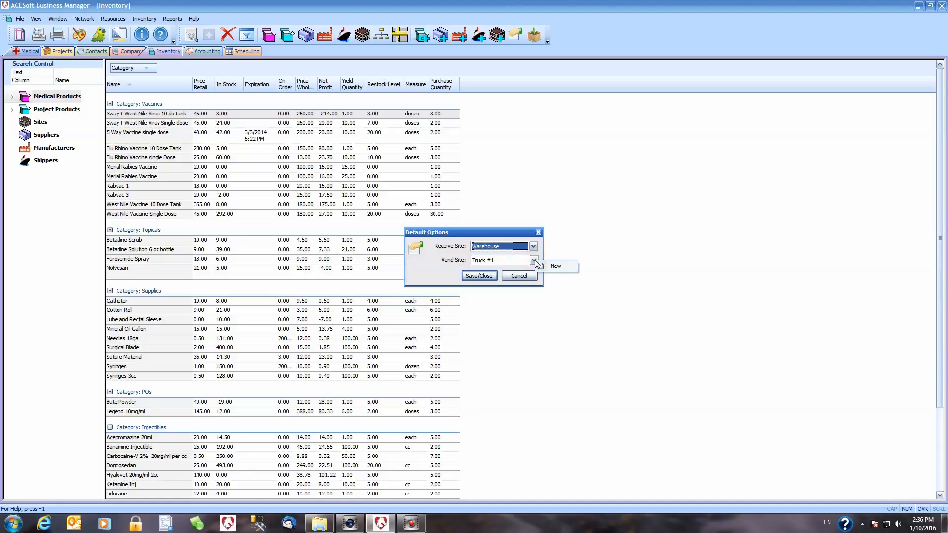
pyautogui.click(553, 267)
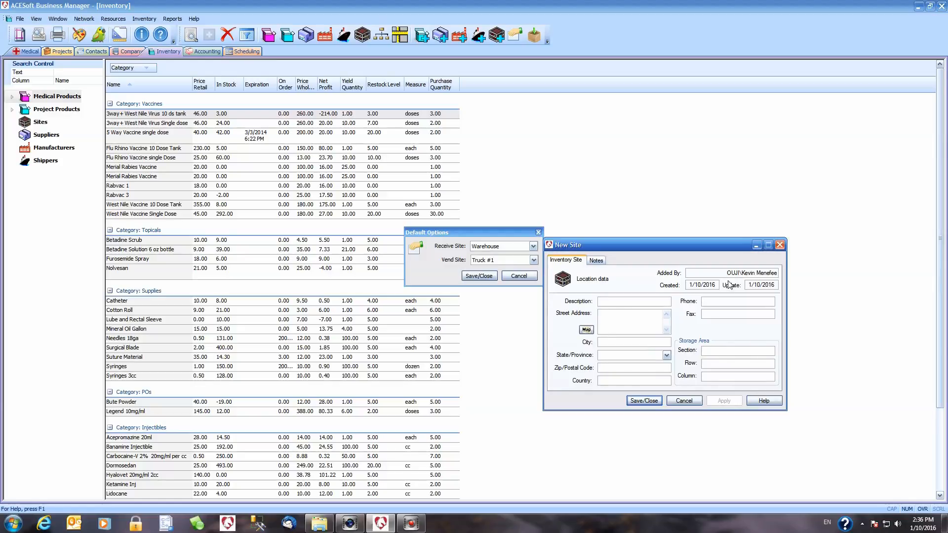
pyautogui.click(779, 245)
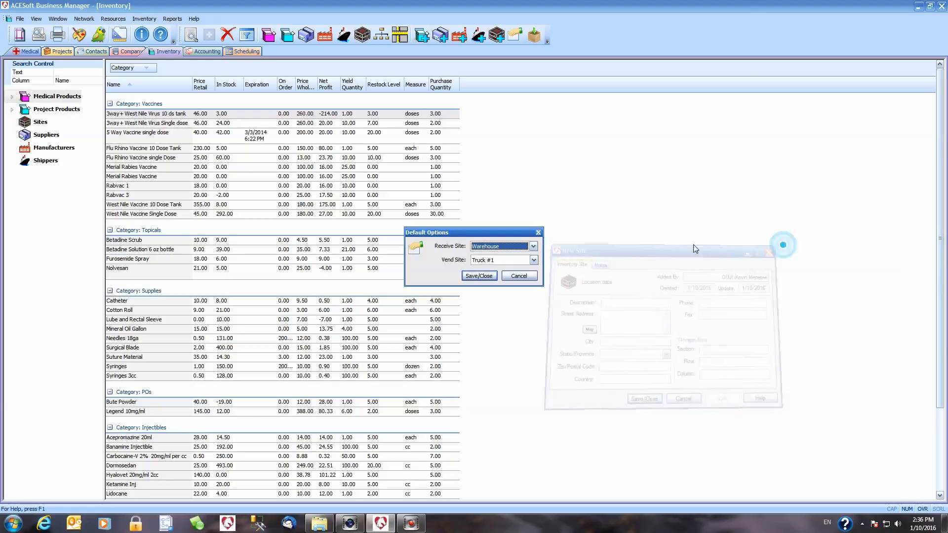
pyautogui.click(539, 232)
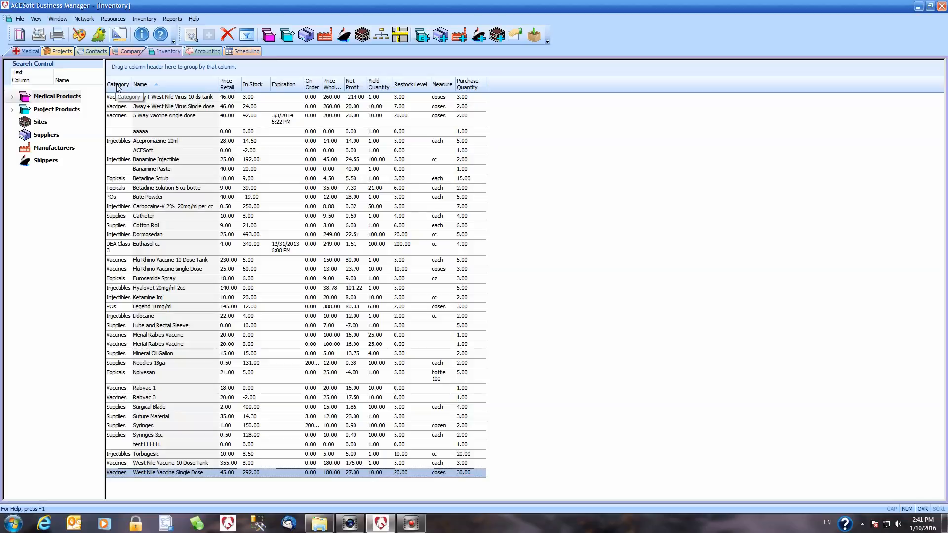
# - Group the medical products list by Category and sort it by Price Retail in ascending order
pyautogui.moveTo(117, 88); pyautogui.dragTo(128, 75)
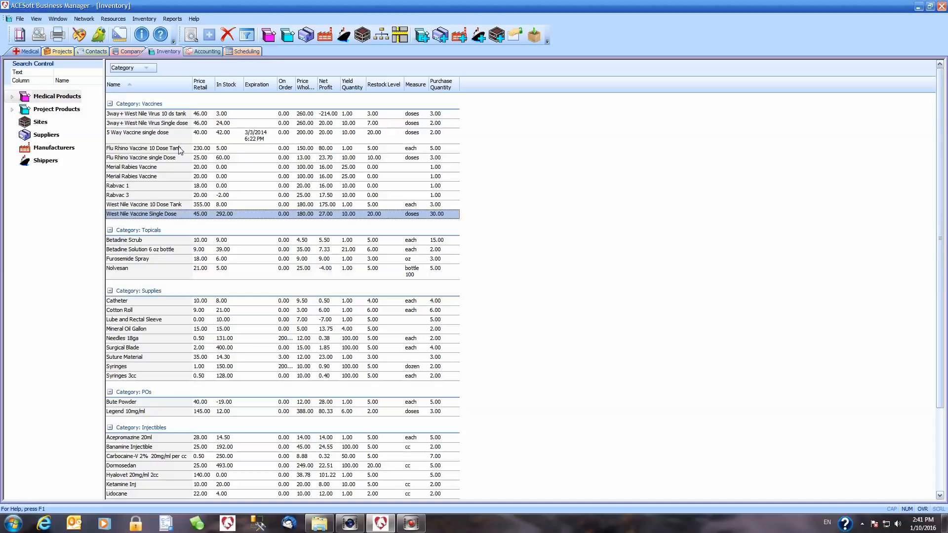
pyautogui.click(142, 88)
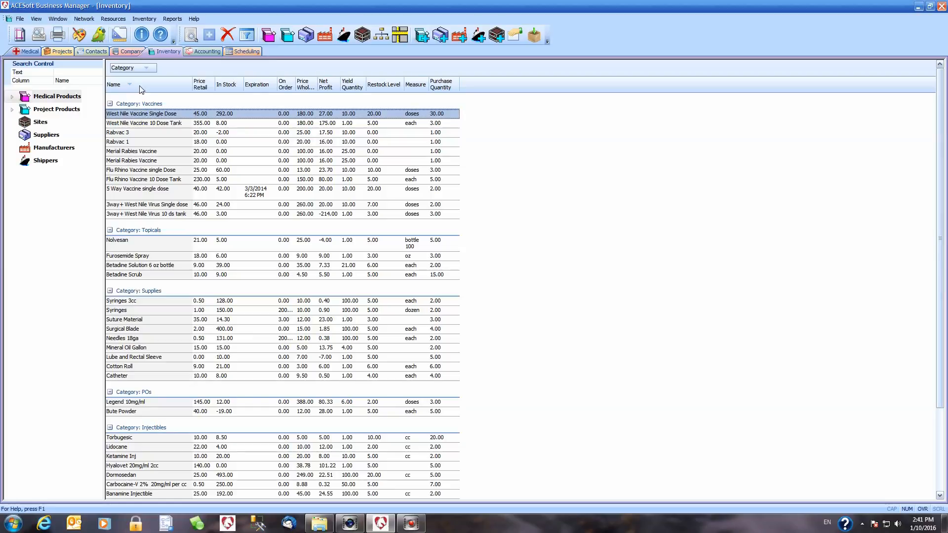
pyautogui.click(140, 85)
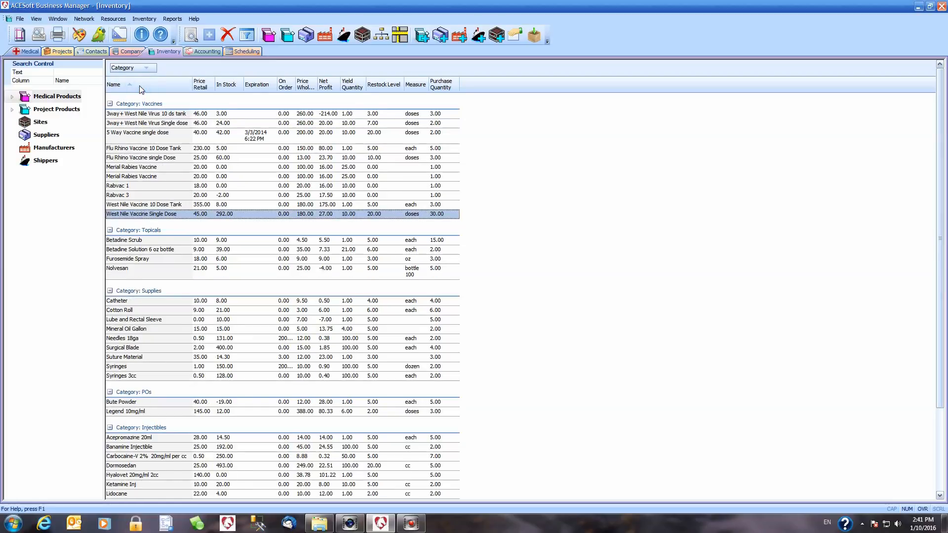
pyautogui.click(201, 85)
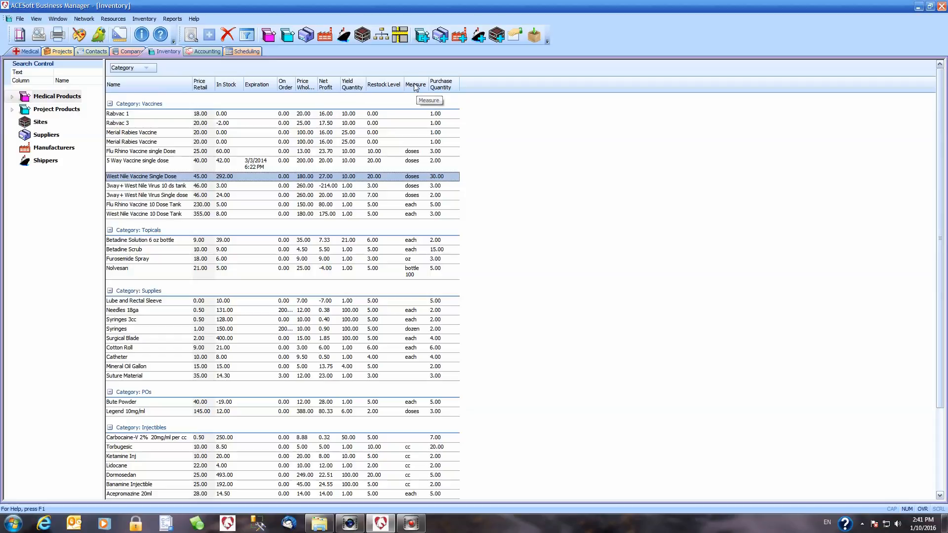
# - Remove the Measure column from the product list and look through the columns available for display
pyautogui.moveTo(423, 85); pyautogui.dragTo(496, 60)
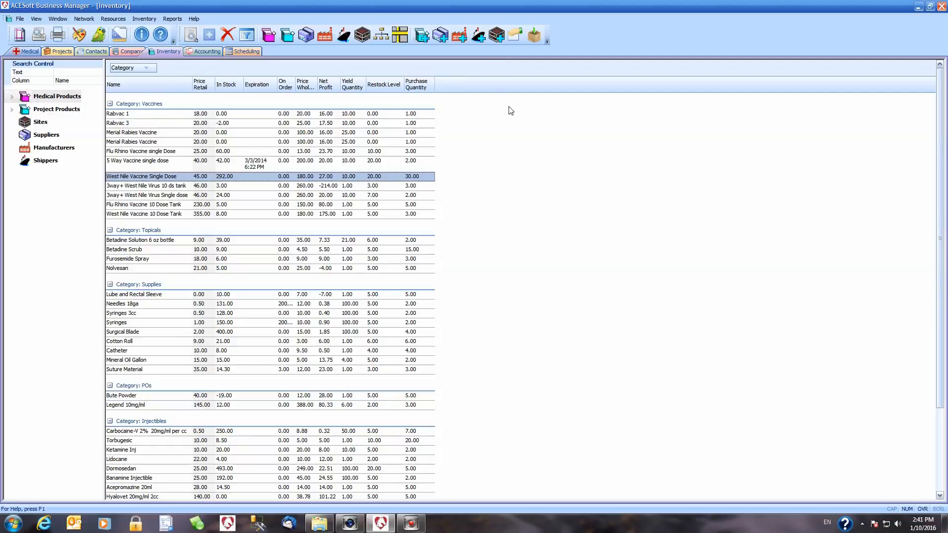
pyautogui.rightClick(390, 84)
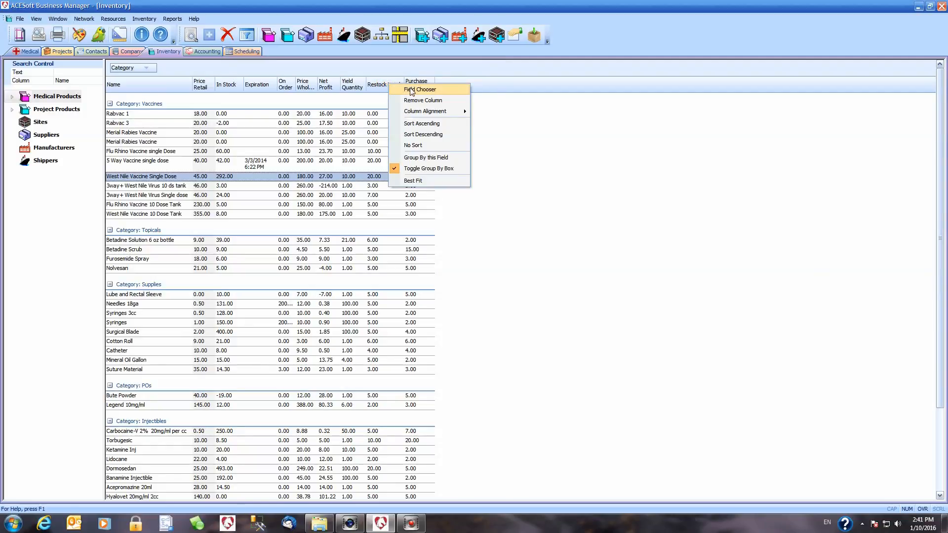
pyautogui.click(411, 90)
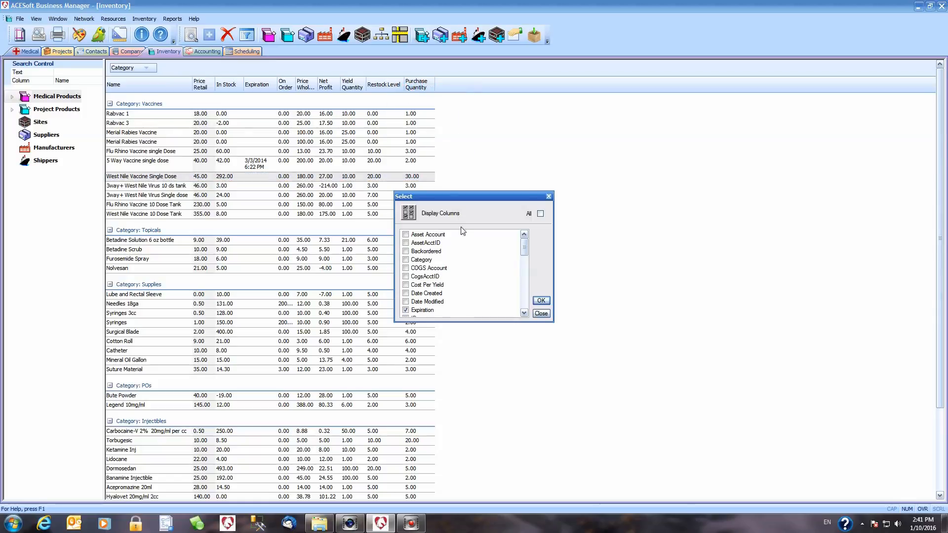
pyautogui.moveTo(525, 247); pyautogui.dragTo(524, 281)
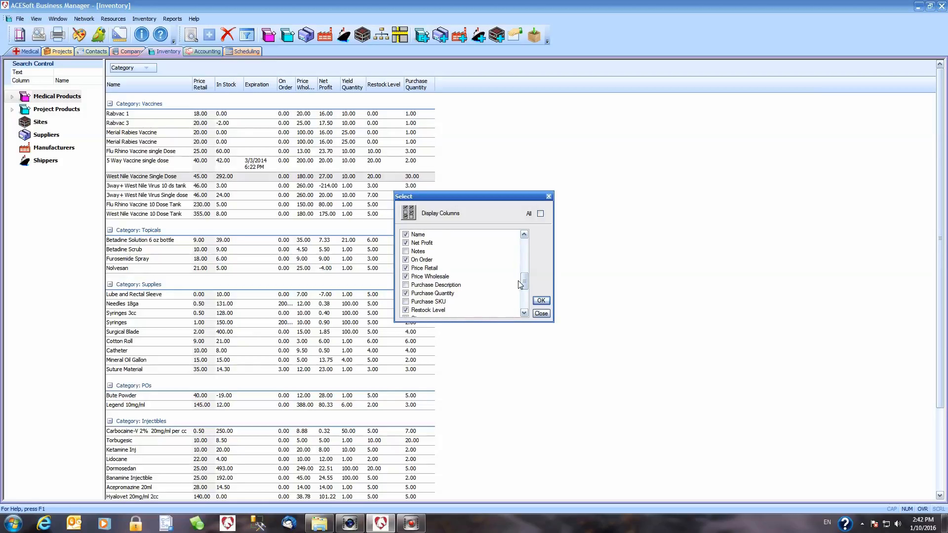
pyautogui.click(549, 198)
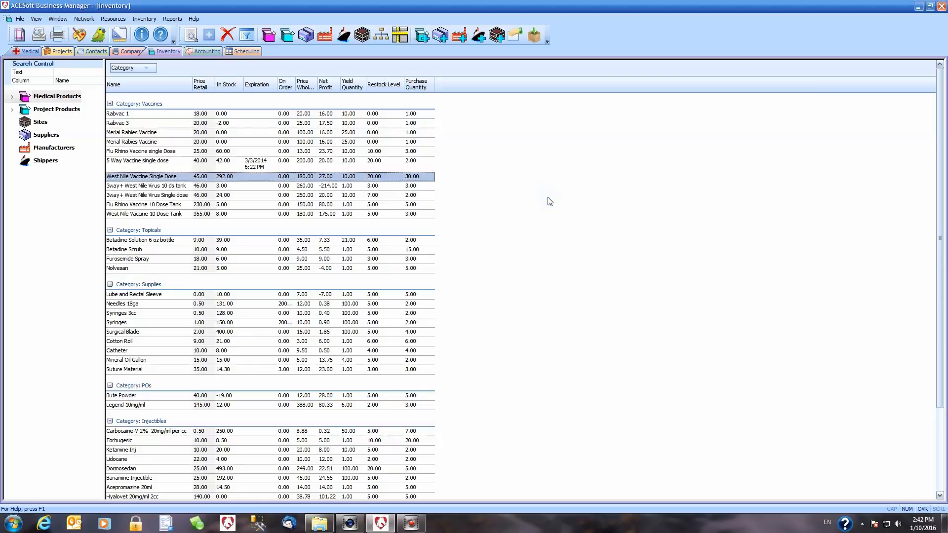
# - Expand the Medical Products folders and review the Medical product category list
pyautogui.click(14, 100)
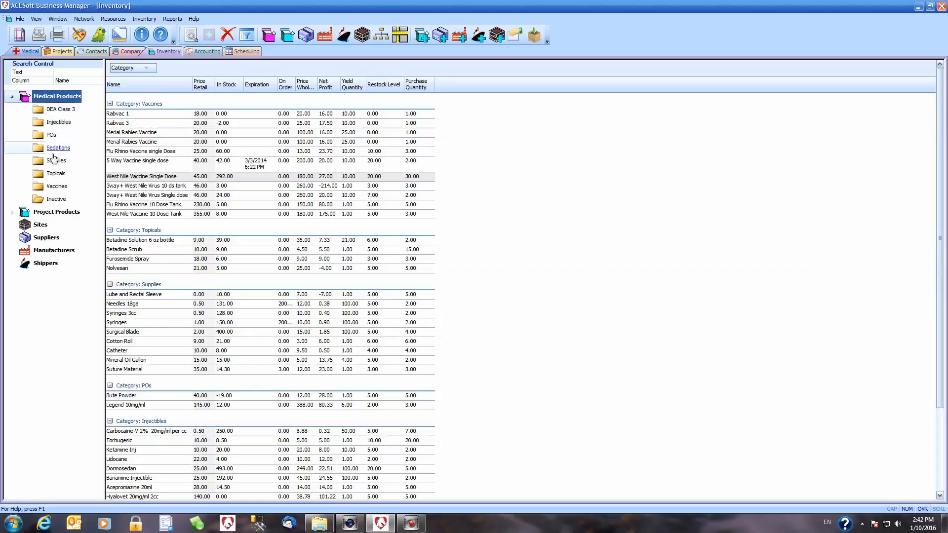
pyautogui.click(113, 19)
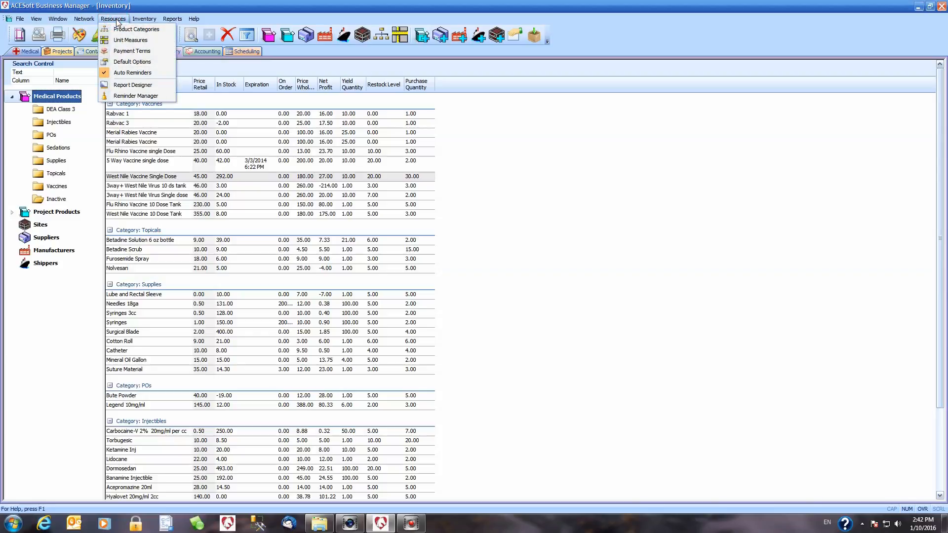
pyautogui.click(156, 31)
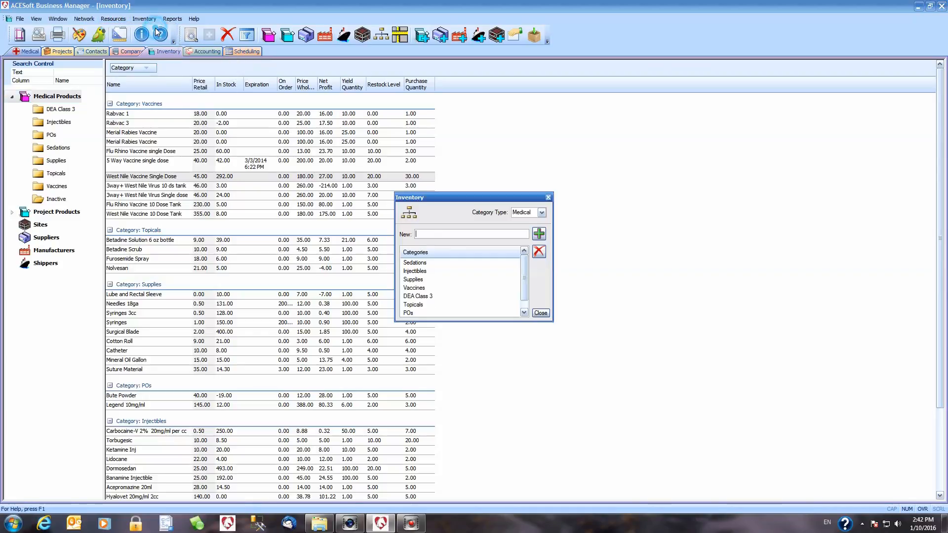
pyautogui.click(548, 198)
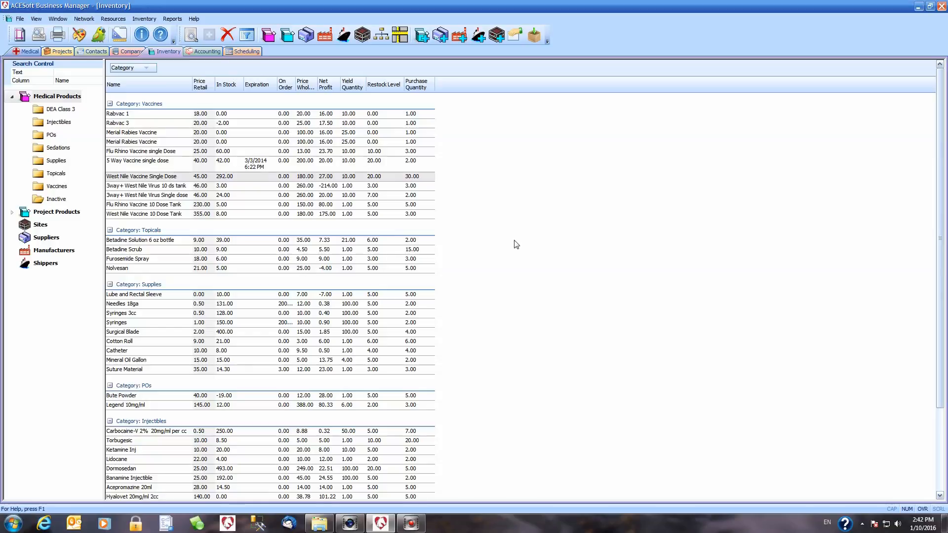
# - Sort the products by Name, open the West Nile Vaccine Single Dose item and view the list for adding product categories
pyautogui.click(136, 84)
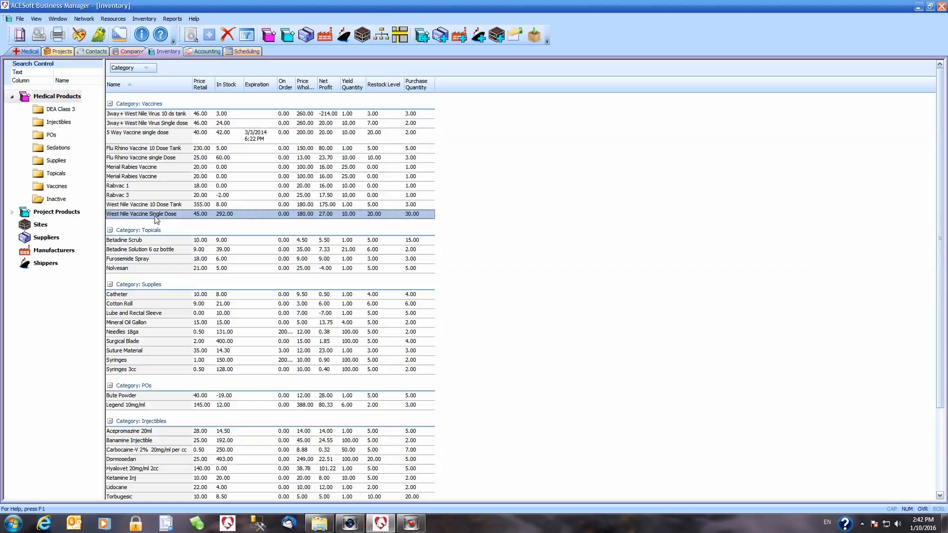
pyautogui.doubleClick(172, 217)
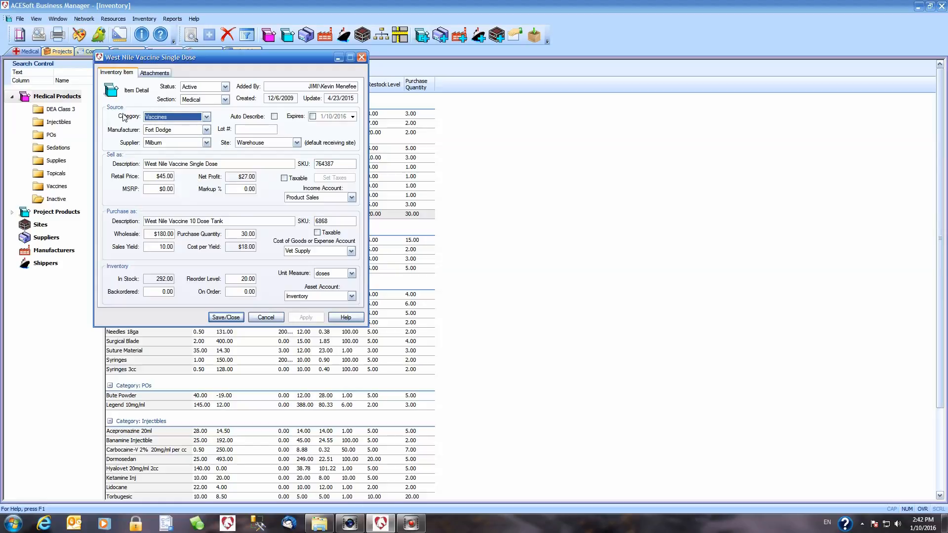
pyautogui.rightClick(207, 117)
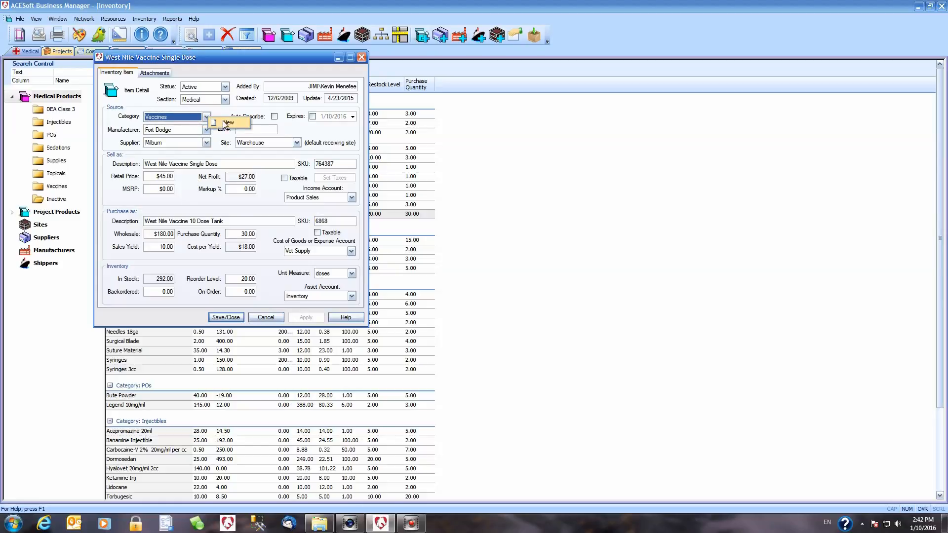
pyautogui.click(225, 123)
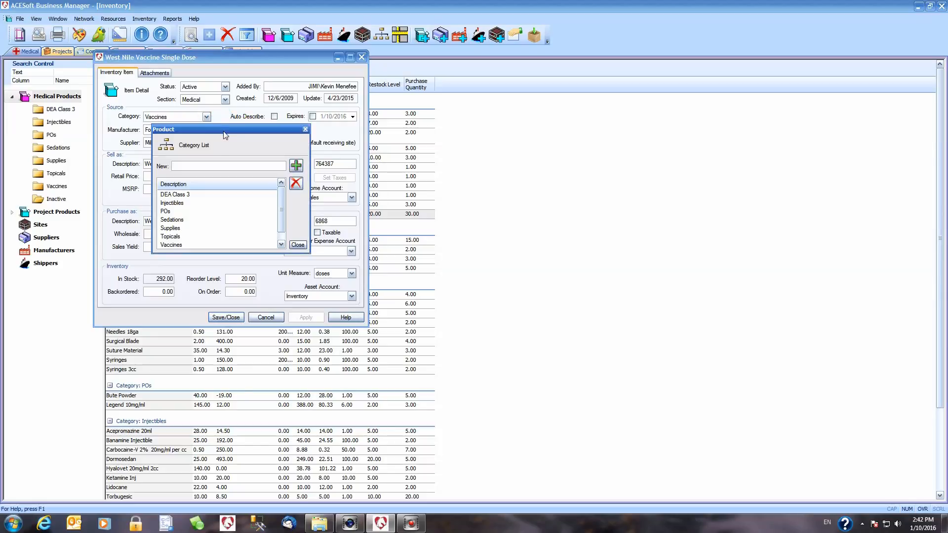
pyautogui.click(227, 167)
pyautogui.click(305, 129)
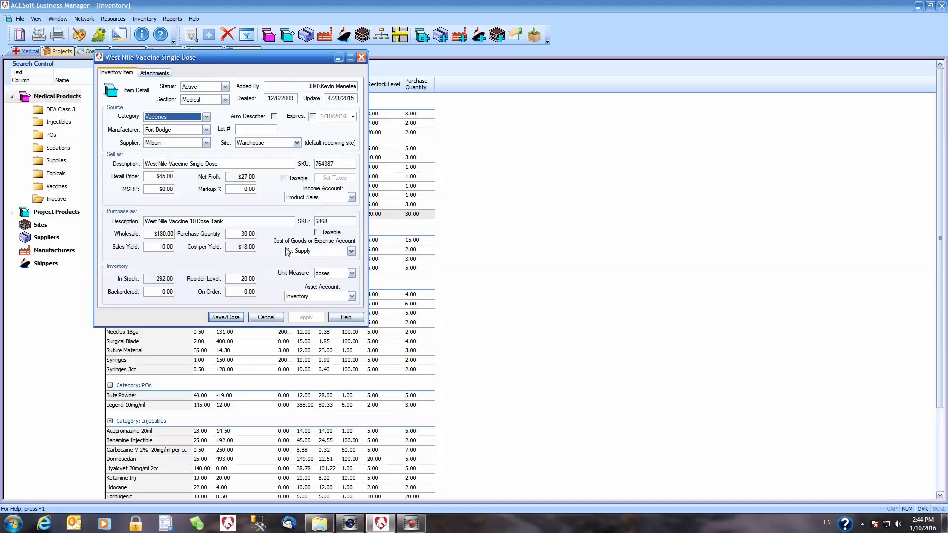
# - Review the cost of goods and expense accounts for the West Nile Vaccine Single Dose, choose Vet Supply and close the item without saving
pyautogui.click(351, 251)
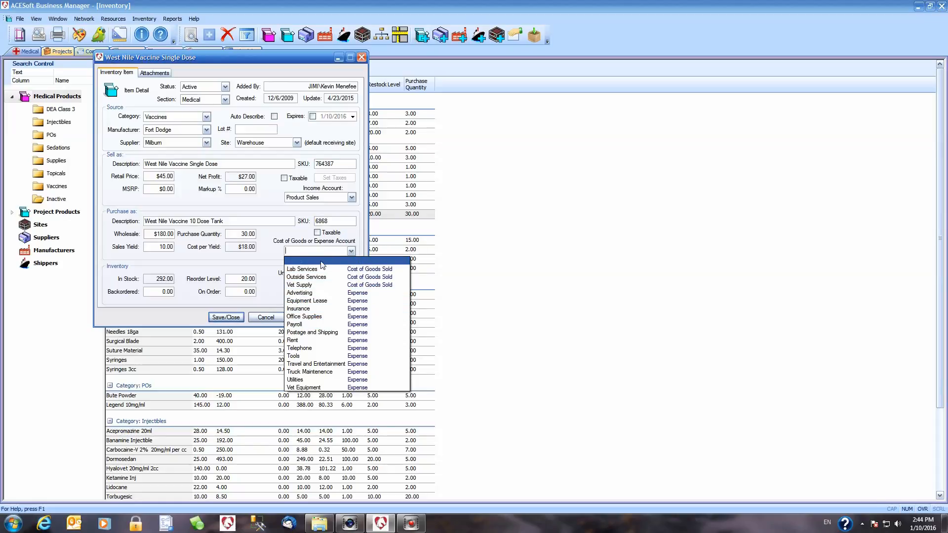
pyautogui.click(269, 250)
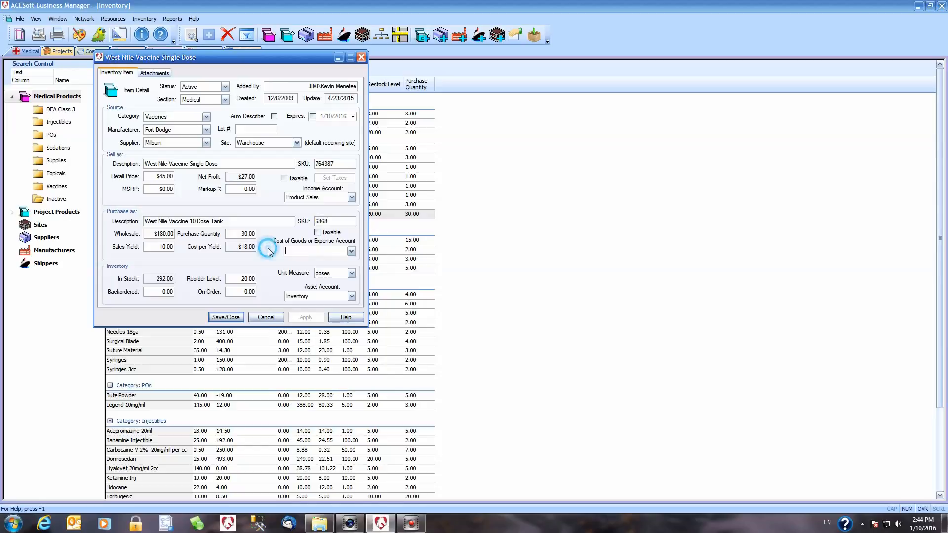
pyautogui.click(351, 251)
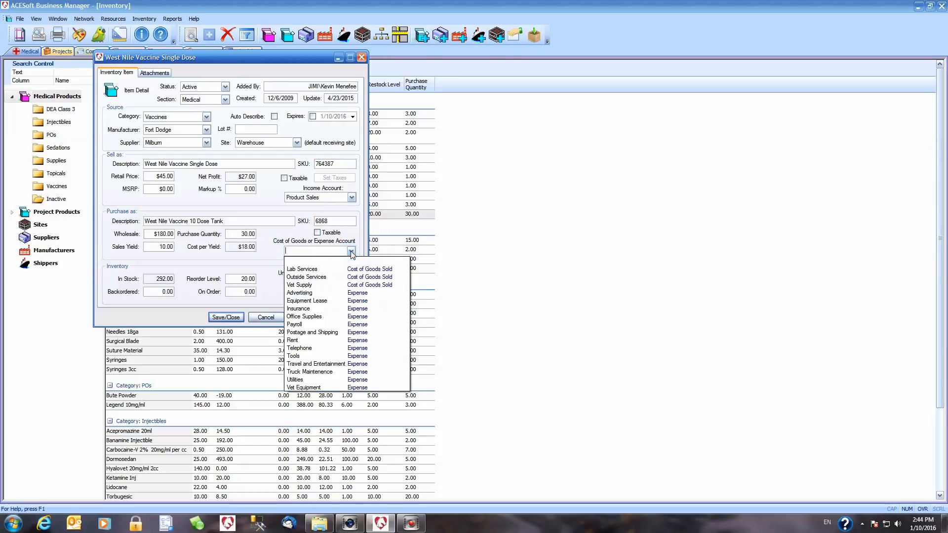
pyautogui.click(312, 285)
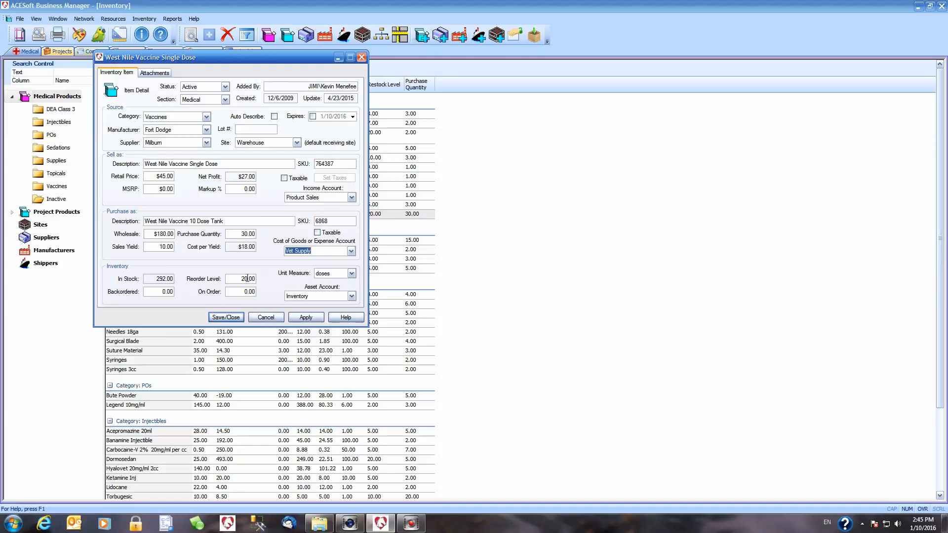
pyautogui.click(258, 318)
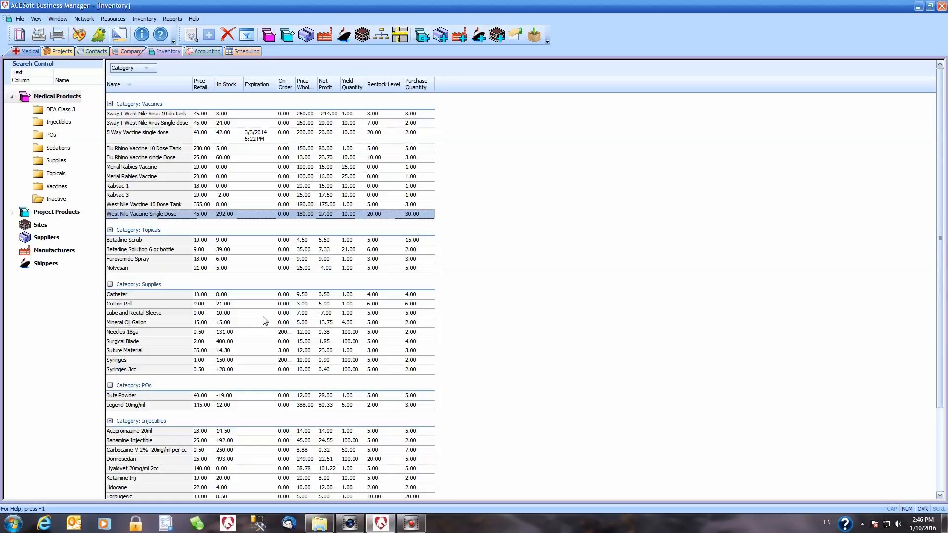
# - Open a blank new product form, look over its default accounts and close it without saving
pyautogui.rightClick(62, 339)
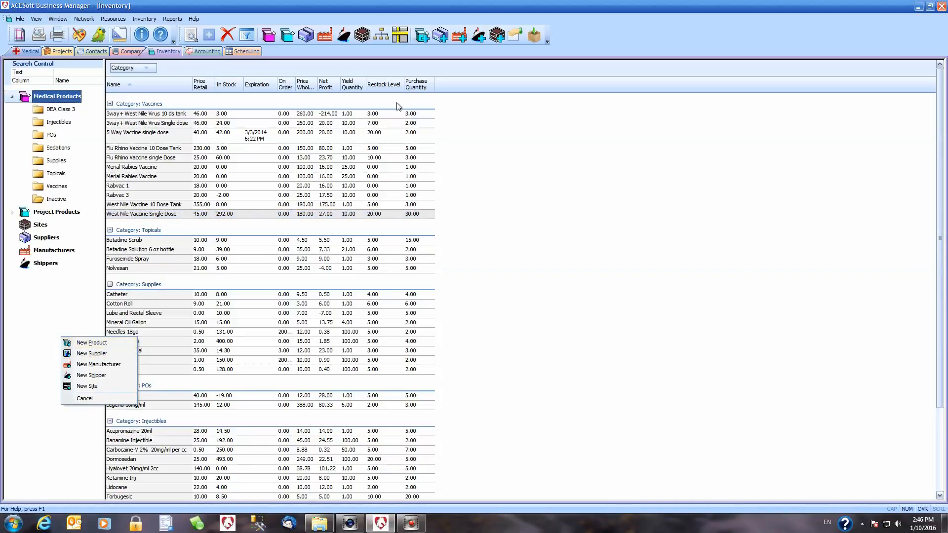
pyautogui.click(422, 37)
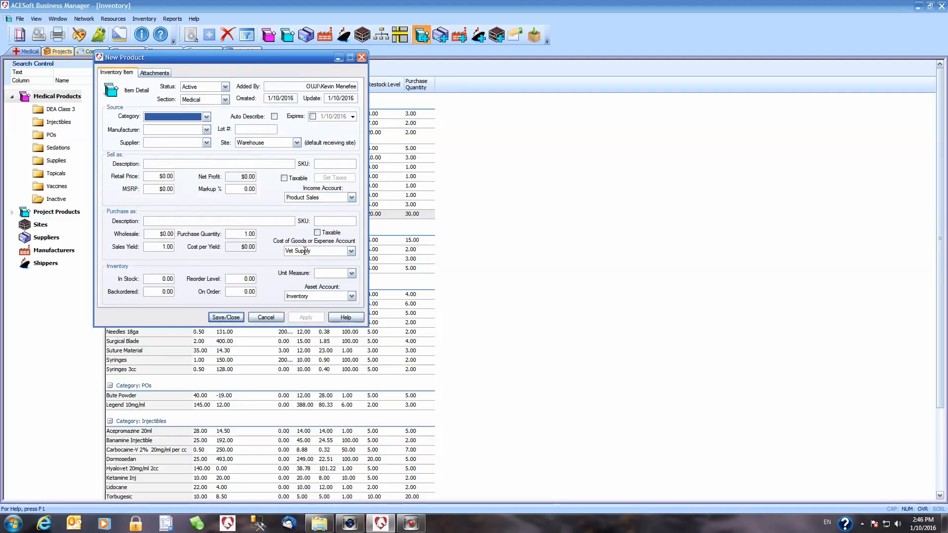
pyautogui.click(362, 57)
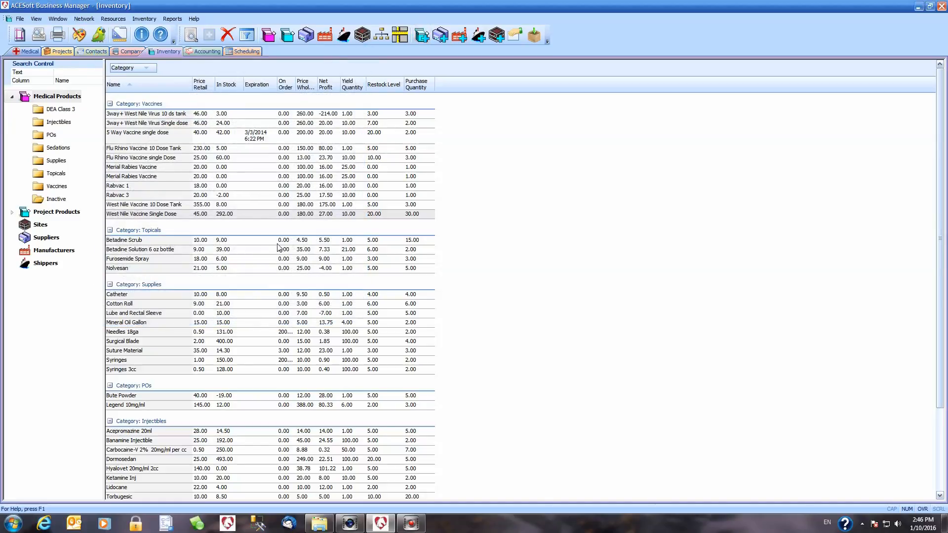
# - Open a duplicate of the West Nile Vaccine Single Dose item, review its copied fields and close it
pyautogui.click(256, 215)
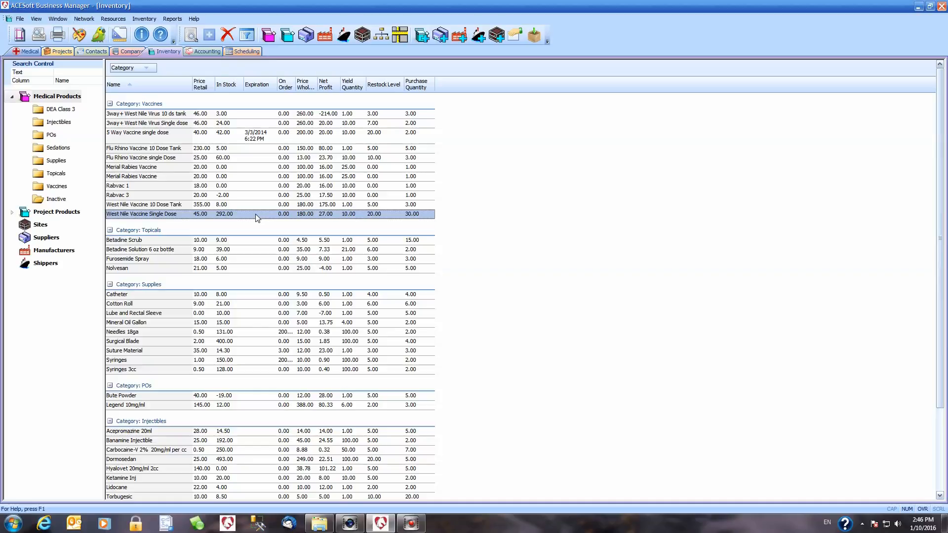
pyautogui.doubleClick(282, 214)
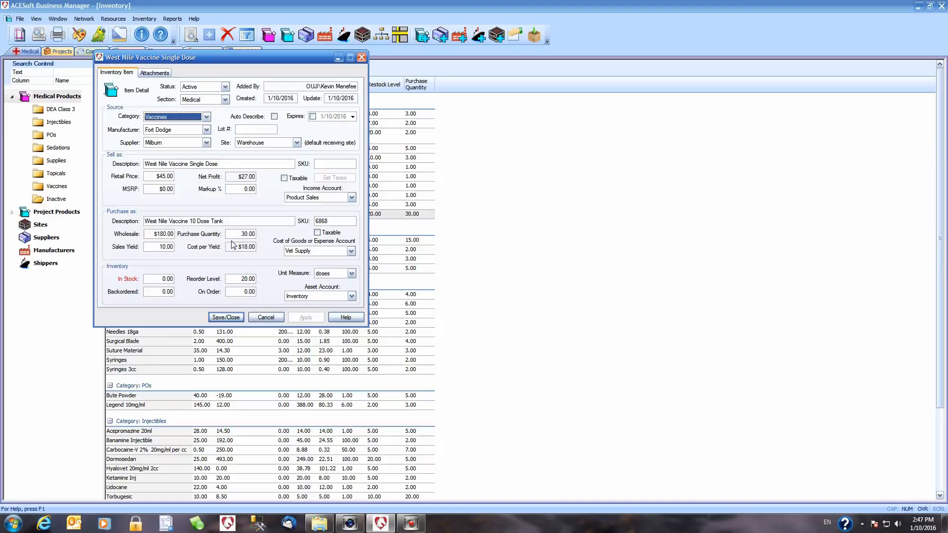
pyautogui.click(362, 57)
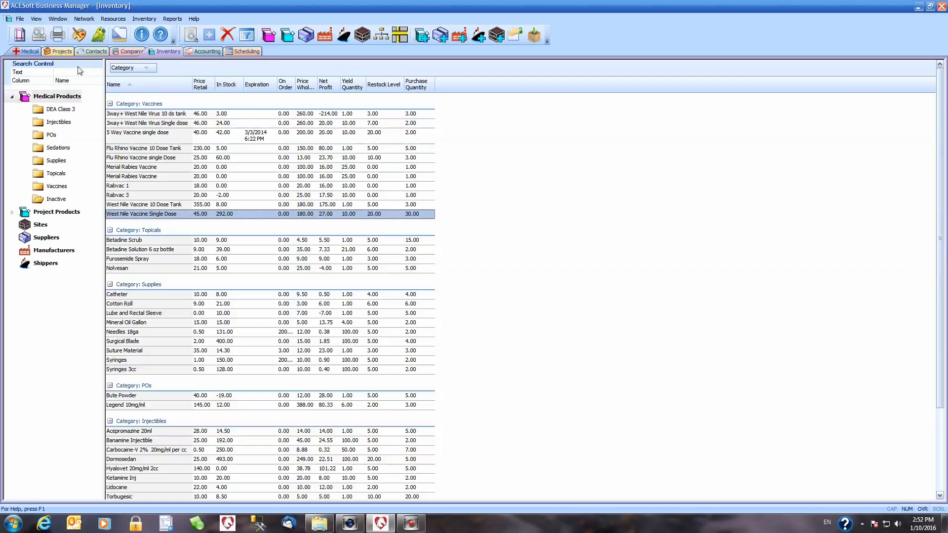
# - Switch to the Medical section, expand the Procedures folders and display the full procedures list
pyautogui.click(30, 52)
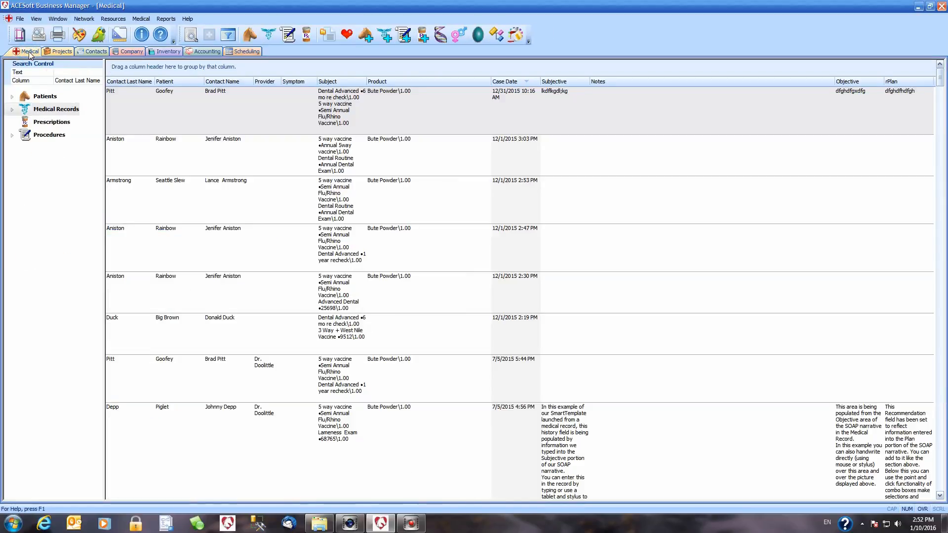
pyautogui.click(12, 136)
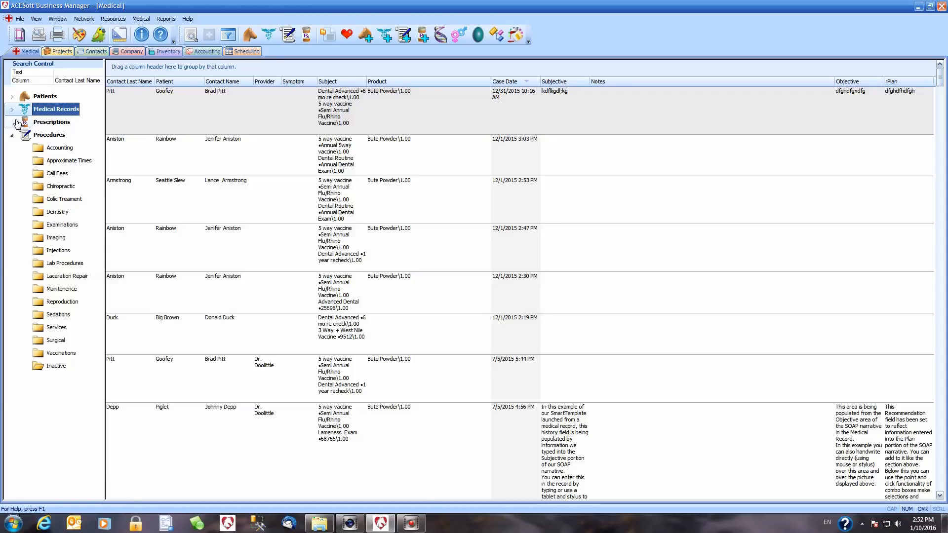
pyautogui.click(49, 135)
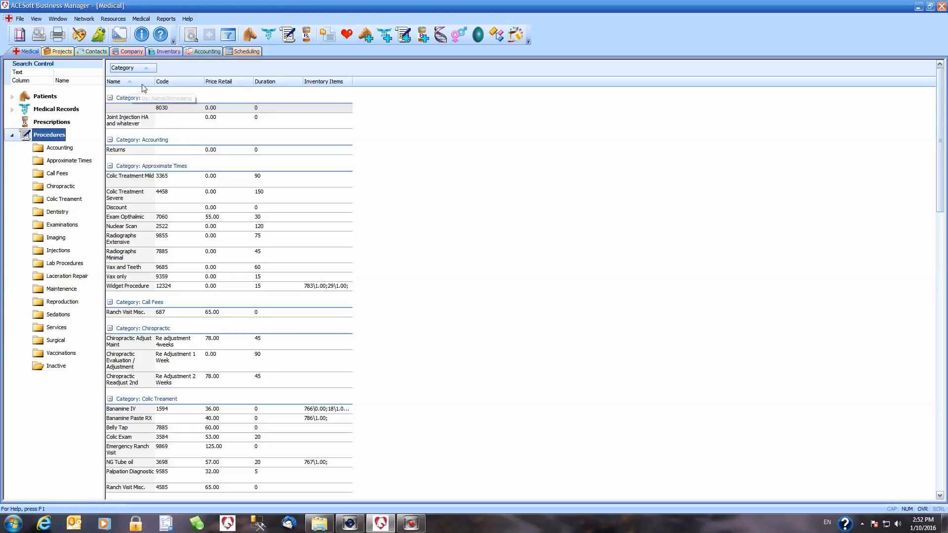
# - Add the Category column to the columns displayed in the procedures list
pyautogui.rightClick(332, 82)
pyautogui.click(345, 90)
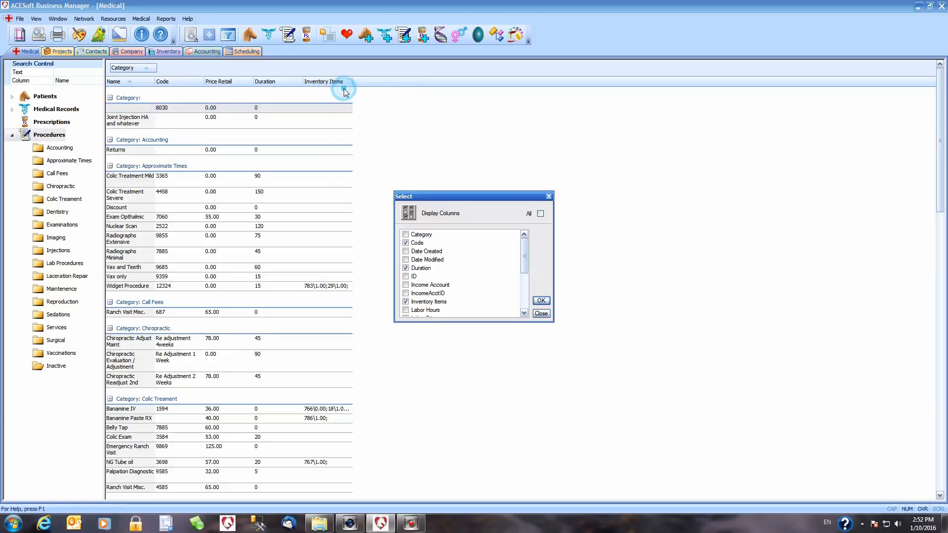
pyautogui.click(406, 235)
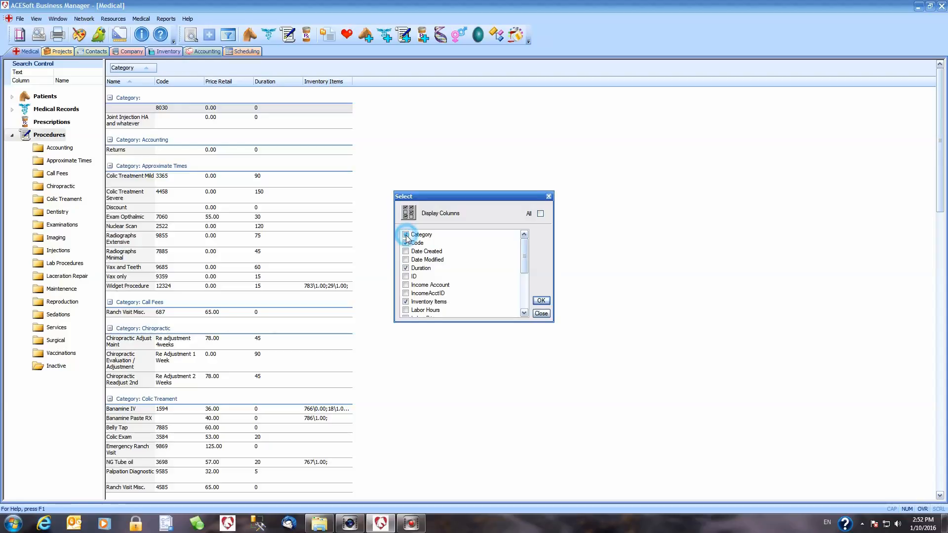
pyautogui.click(541, 300)
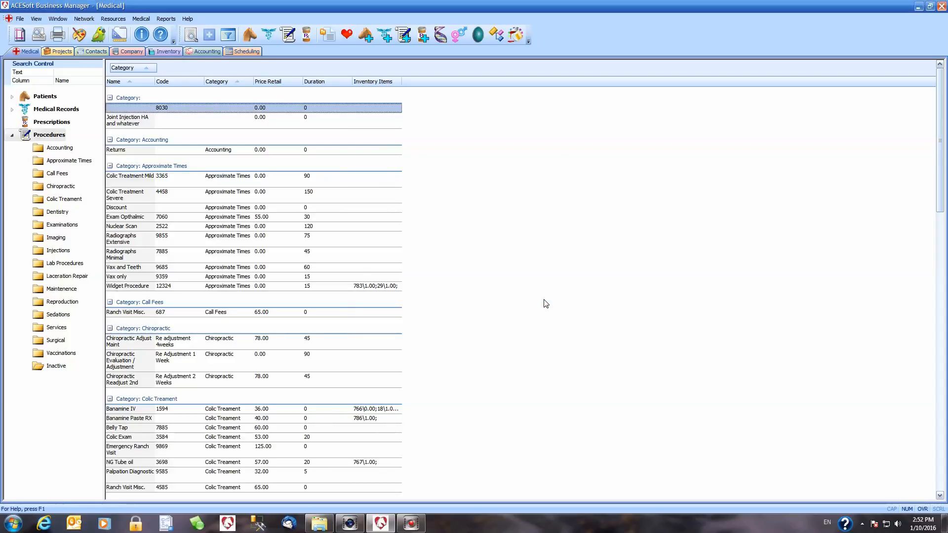
# - Remove the Category grouping from the procedures list and sort it by Category in ascending order
pyautogui.click(126, 69)
pyautogui.moveTo(126, 69); pyautogui.dragTo(126, 85)
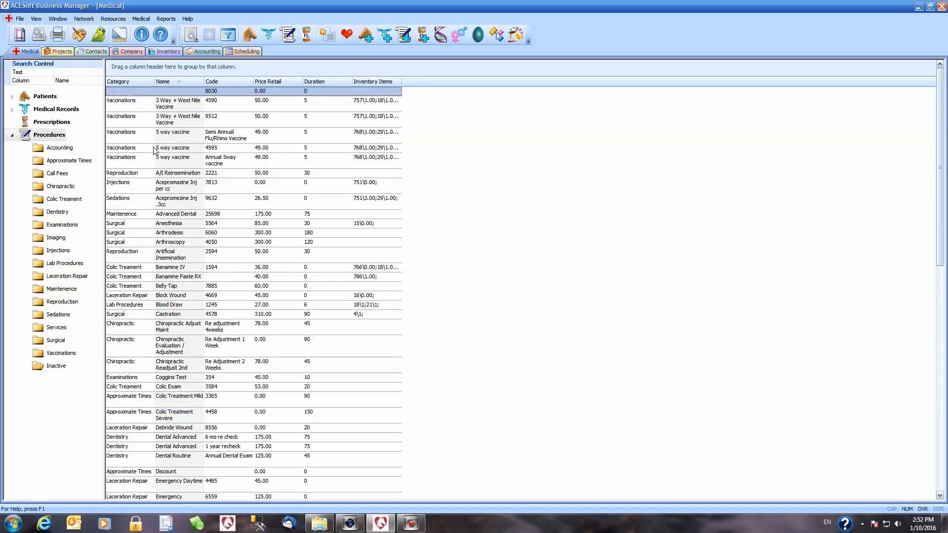
pyautogui.click(126, 81)
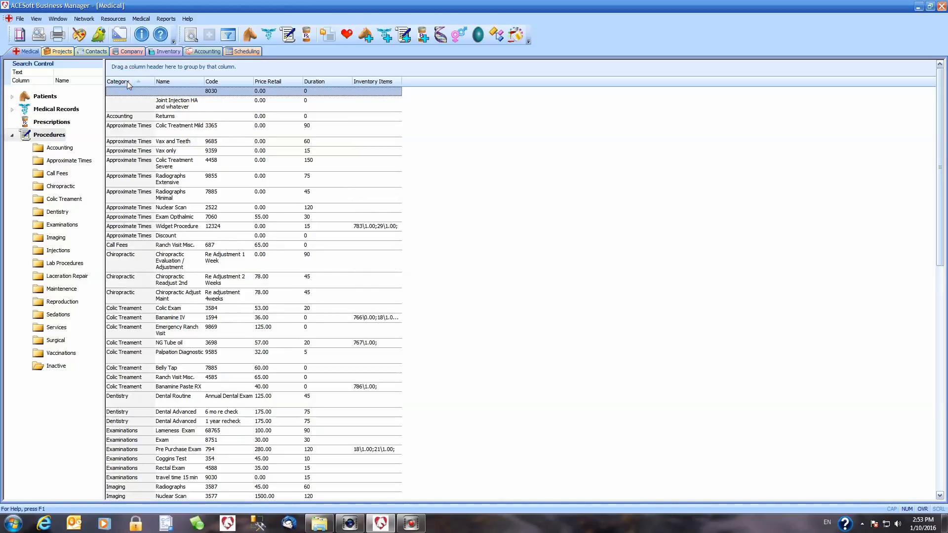
# - Group the procedures list by Category again, with both the category groups and the procedure names in ascending order
pyautogui.click(126, 81)
pyautogui.moveTo(127, 81); pyautogui.dragTo(131, 70)
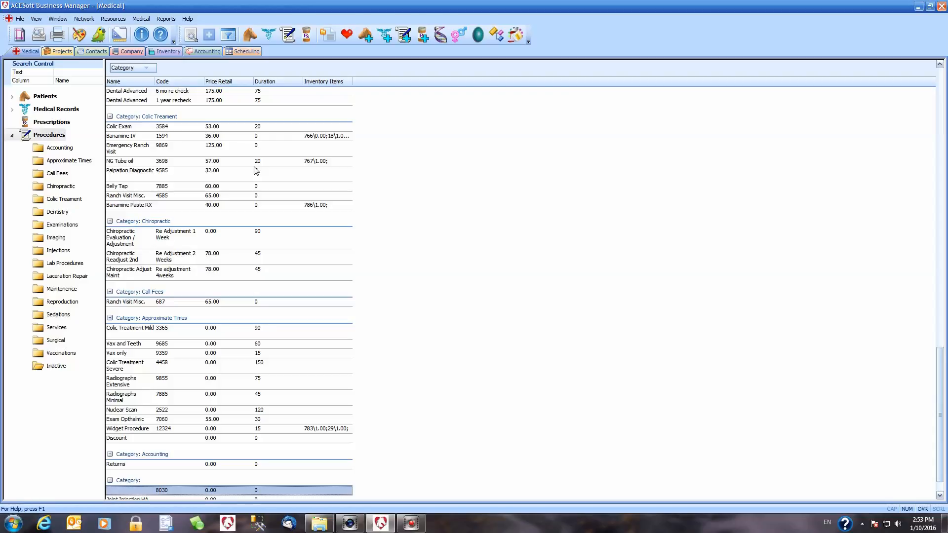
pyautogui.click(131, 85)
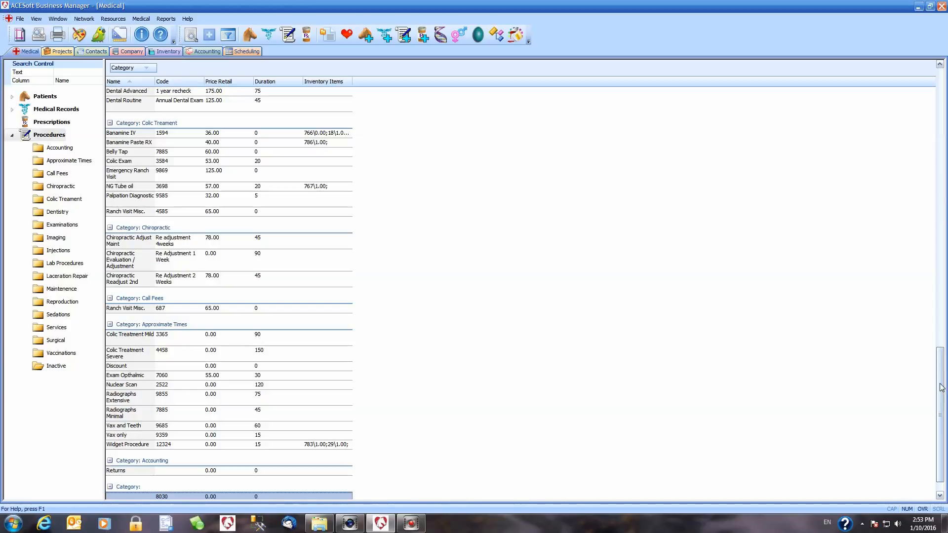
pyautogui.click(129, 69)
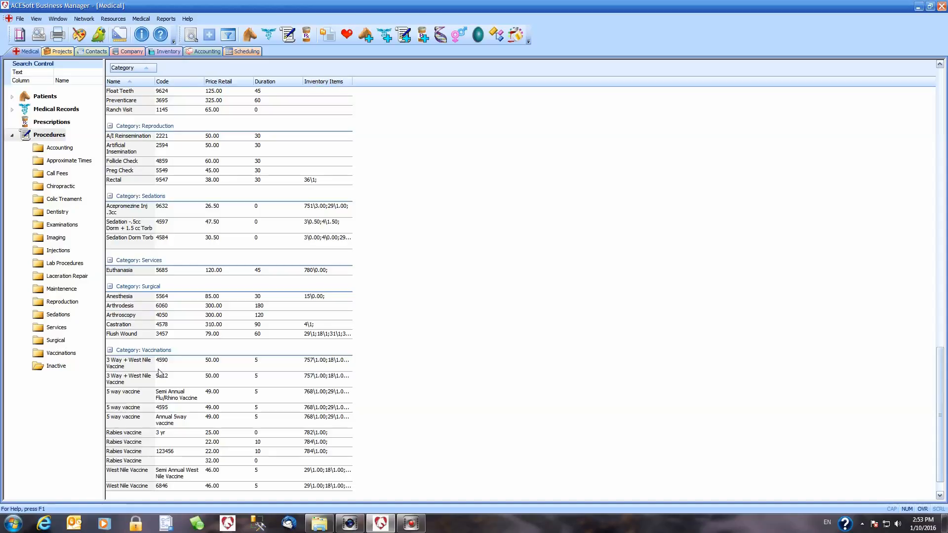
# - Open the West Nile Vaccine procedure coded Semi Annual West Nile Vaccine and view the list for adding procedure categories
pyautogui.doubleClick(187, 474)
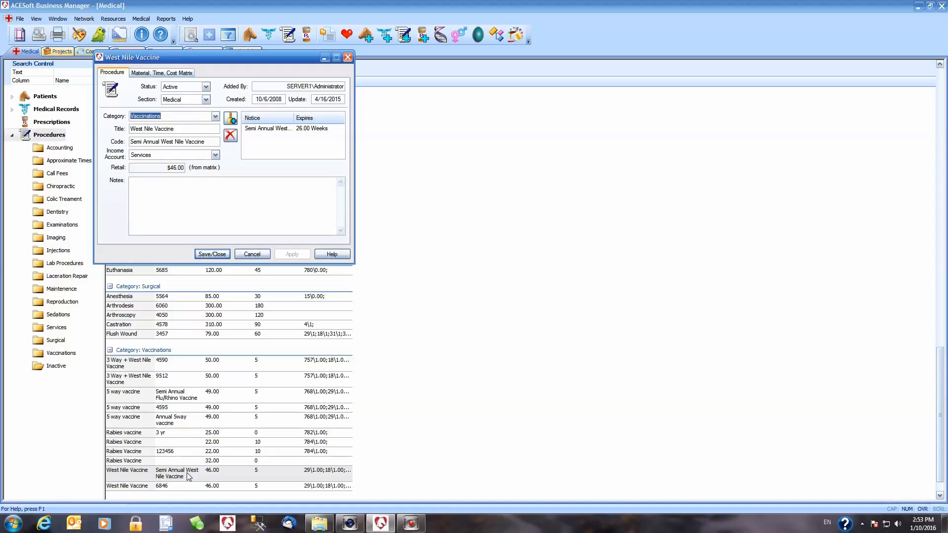
pyautogui.rightClick(52, 417)
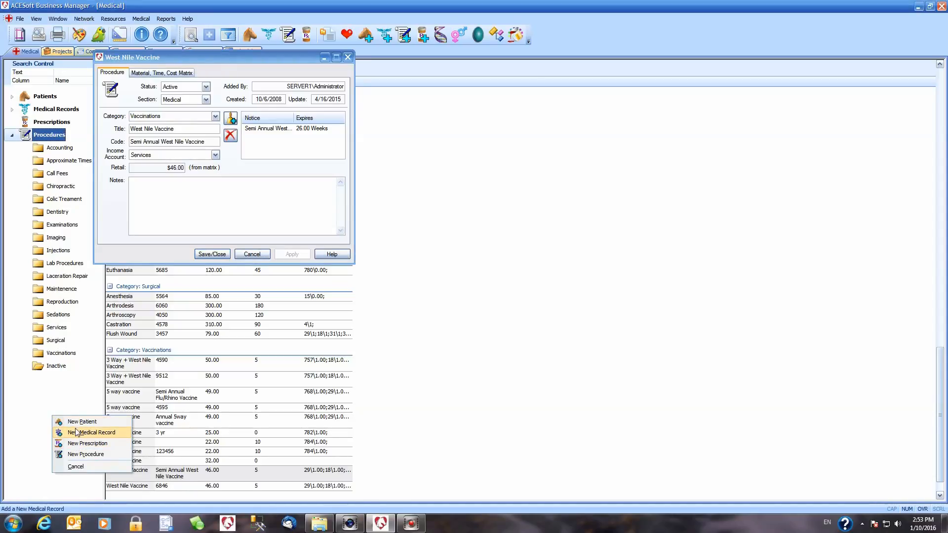
pyautogui.click(21, 418)
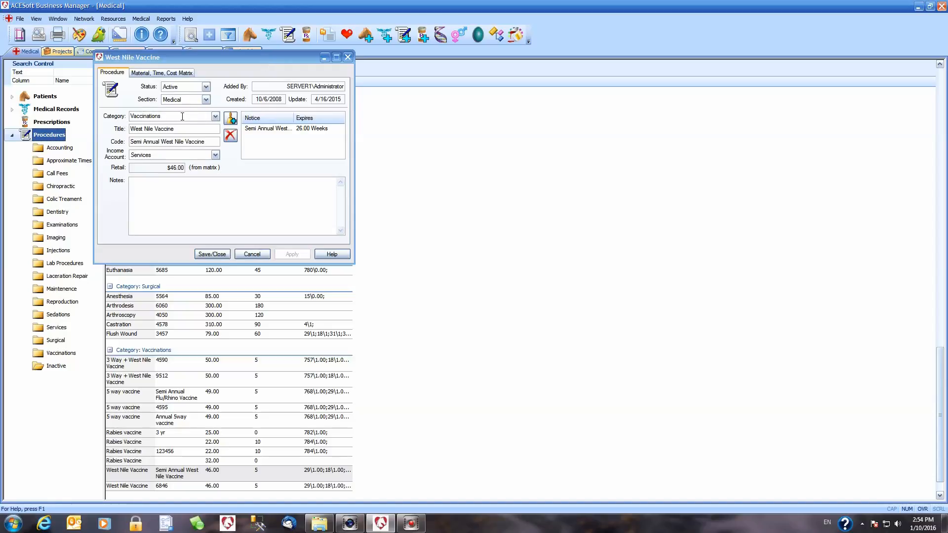
pyautogui.rightClick(216, 119)
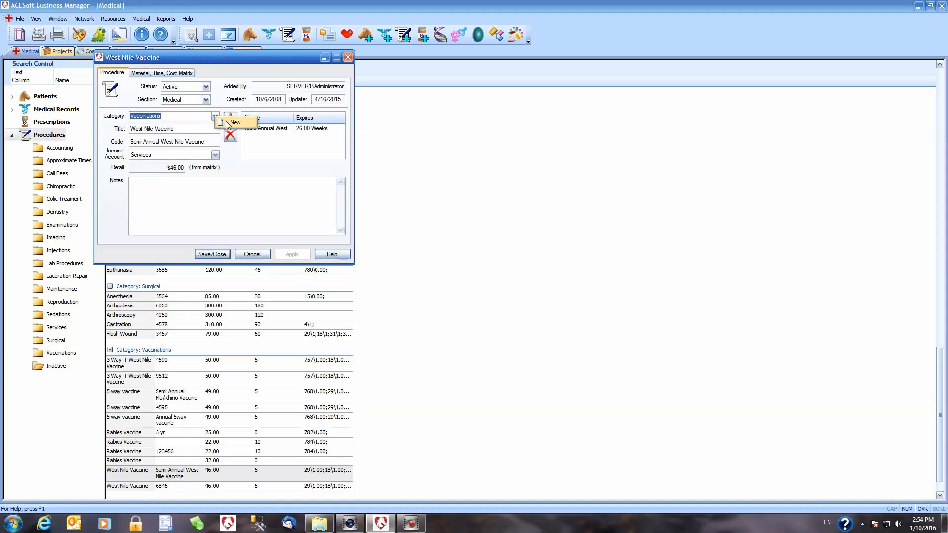
pyautogui.click(228, 122)
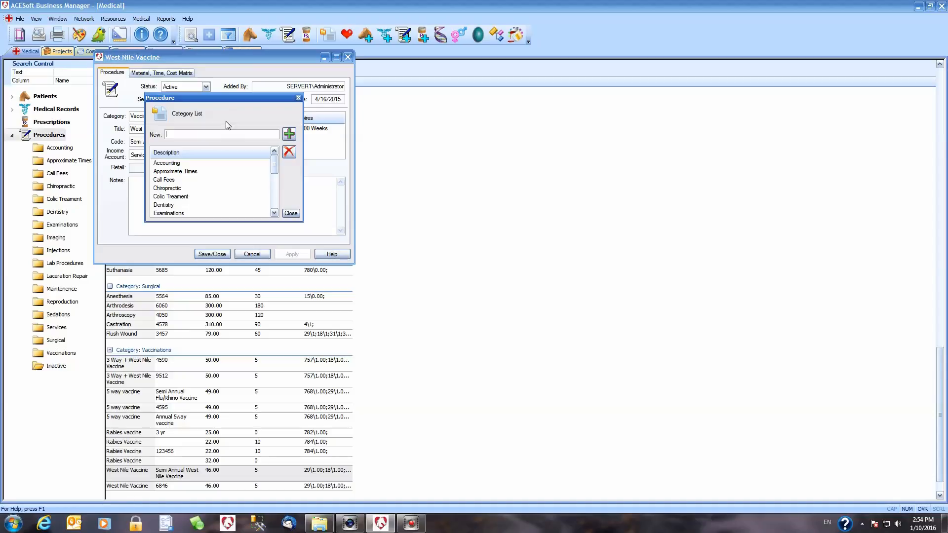
pyautogui.click(297, 98)
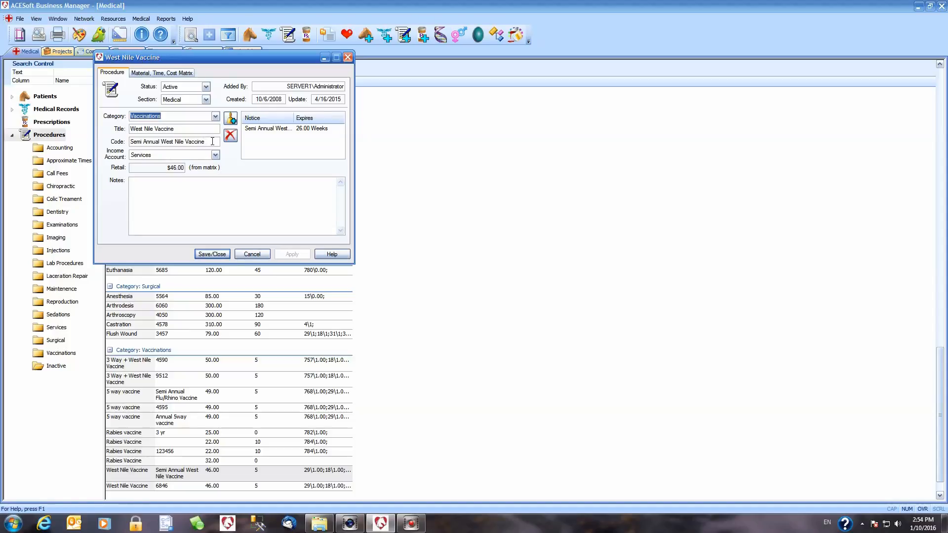
# - Start a new medical record and place its window beside the open West Nile Vaccine procedure
pyautogui.rightClick(81, 410)
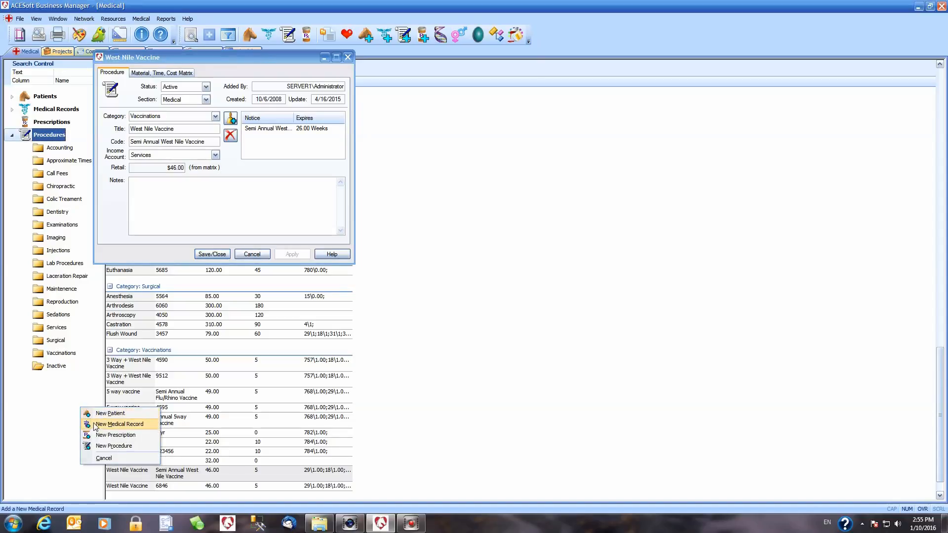
pyautogui.click(95, 424)
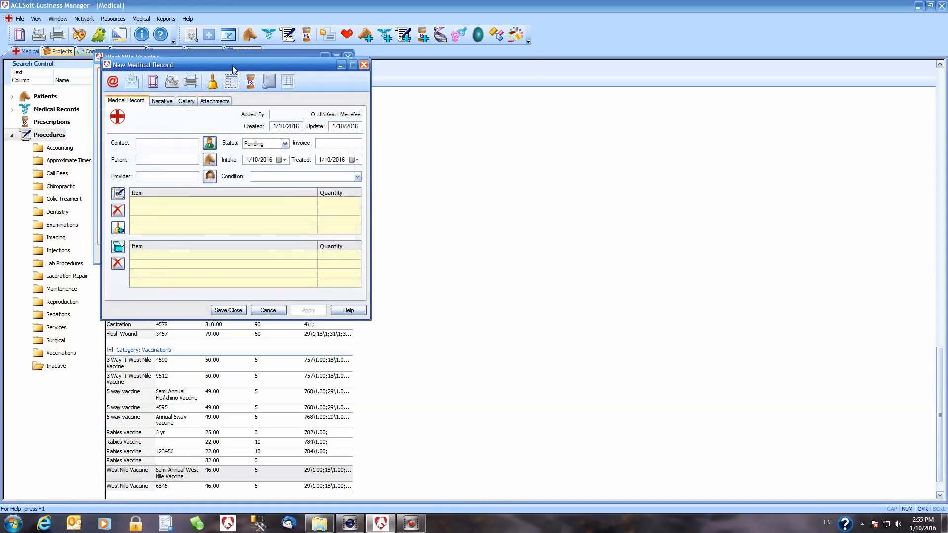
pyautogui.moveTo(232, 65); pyautogui.dragTo(481, 93)
pyautogui.moveTo(529, 92); pyautogui.dragTo(556, 93)
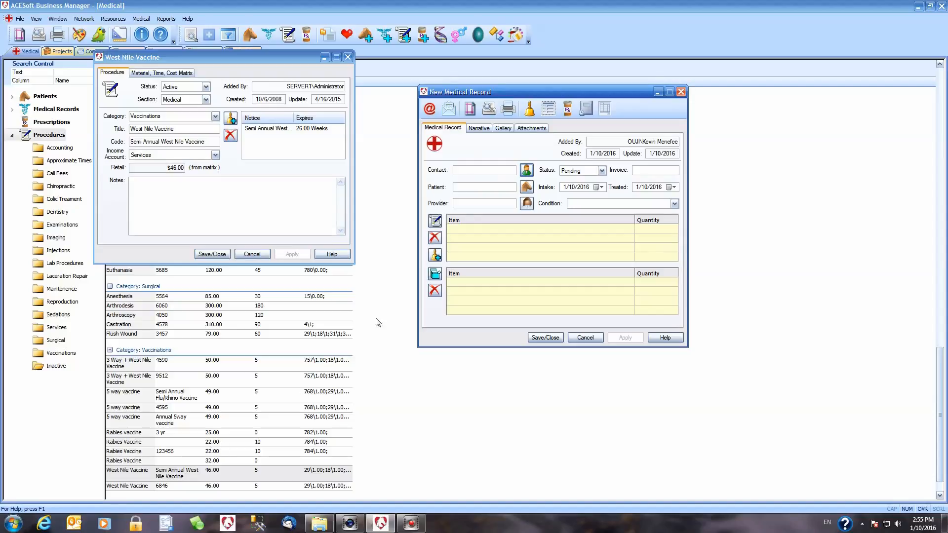
# - Search the procedures for "we" and add the Semi Annual West Nile Vaccine procedure to the new medical record
pyautogui.click(435, 221)
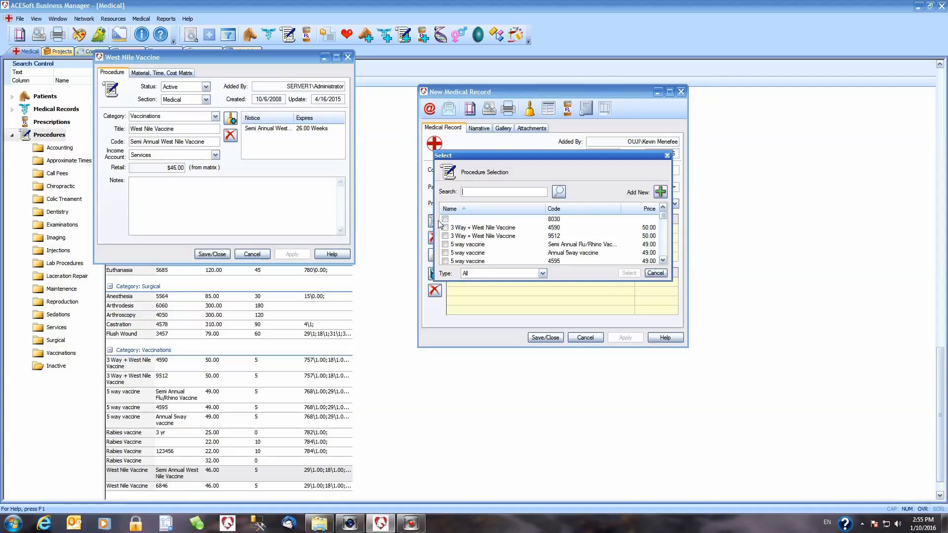
pyautogui.write('we')
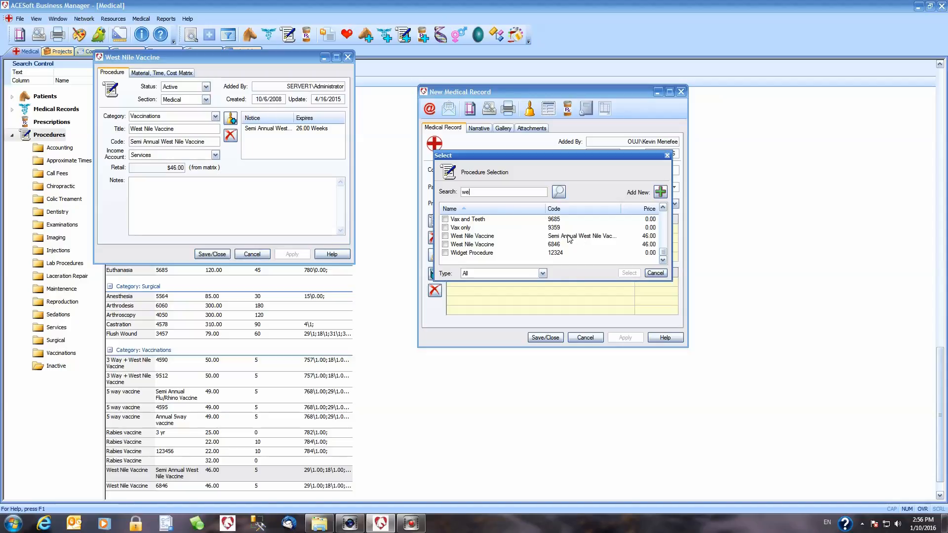
pyautogui.click(445, 236)
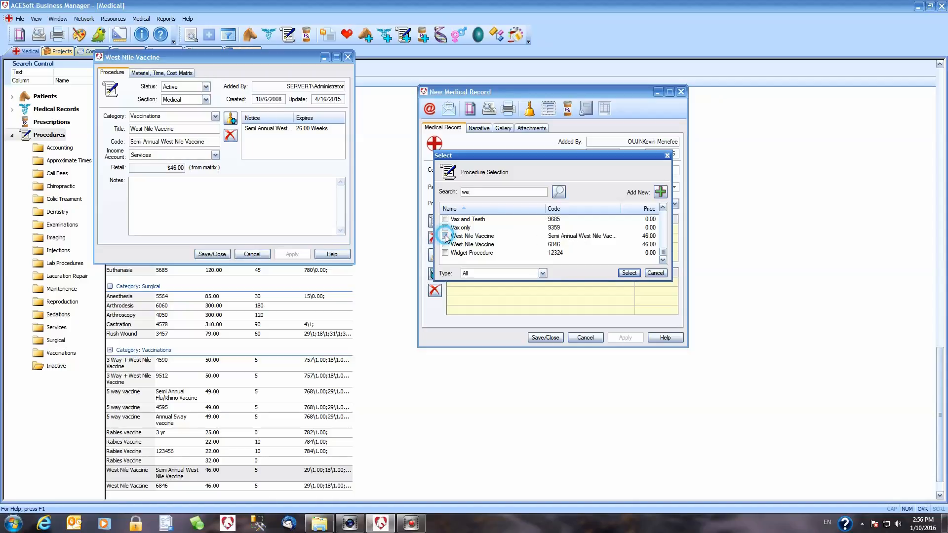
pyautogui.click(628, 273)
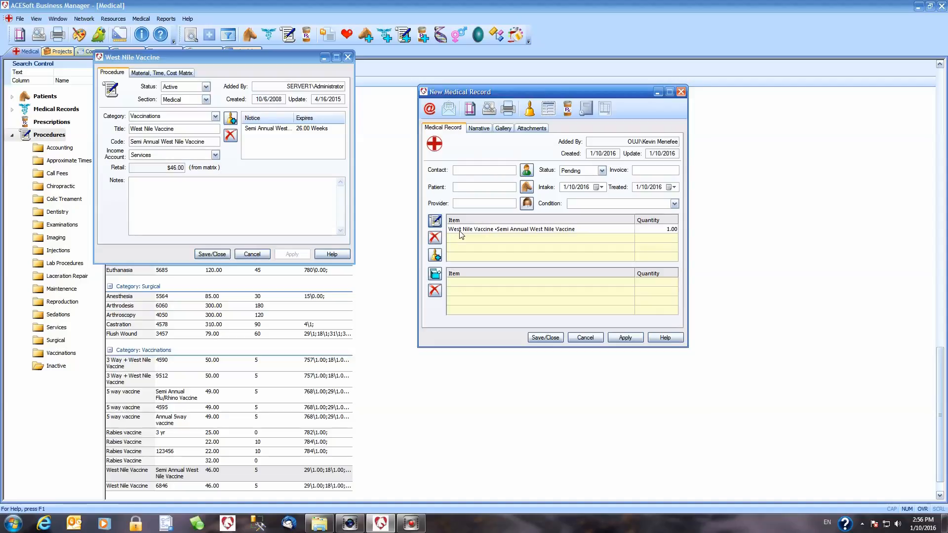
# - Close the new medical record and start a new reminder for the West Nile Vaccine procedure, placed beside its opened existing reminder
pyautogui.click(680, 92)
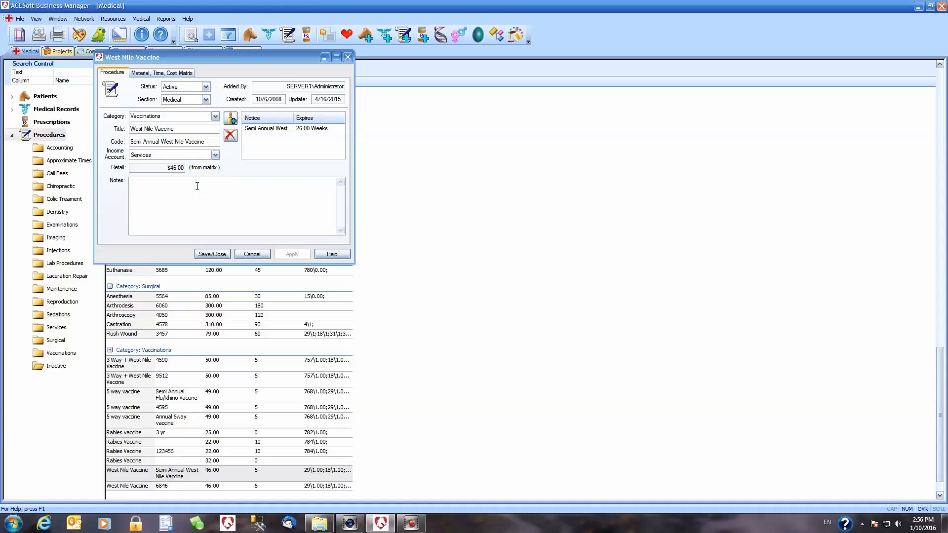
pyautogui.click(233, 119)
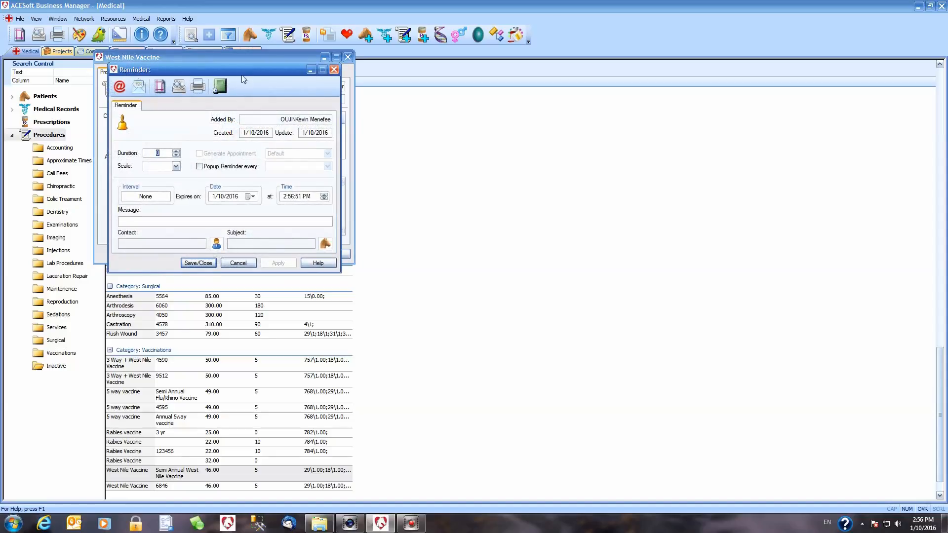
pyautogui.moveTo(269, 73); pyautogui.dragTo(527, 77)
pyautogui.doubleClick(274, 129)
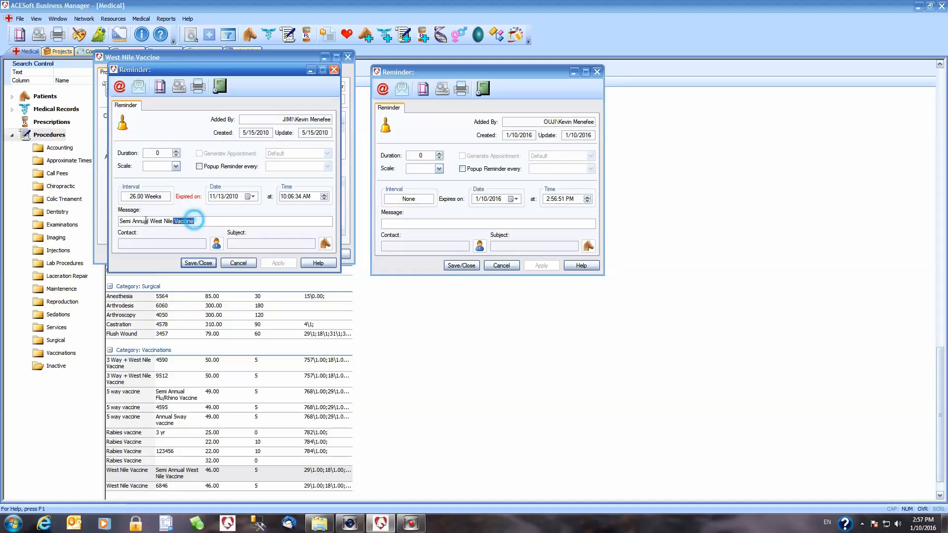
# - Copy the message "Semi Annual West Nile Vaccine" from the existing reminder into the new reminder
pyautogui.moveTo(194, 221); pyautogui.dragTo(90, 227)
pyautogui.hotkey('ctrl', 'c')
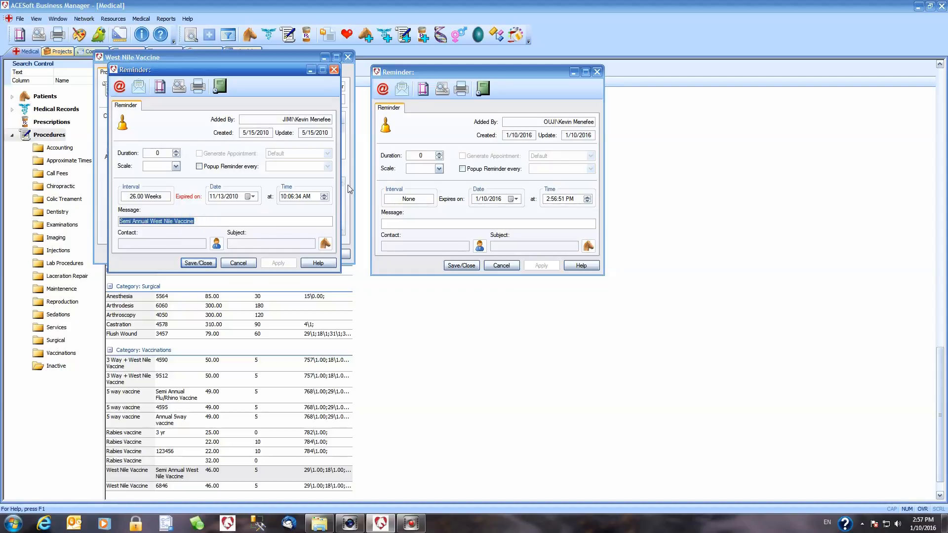
pyautogui.click(403, 222)
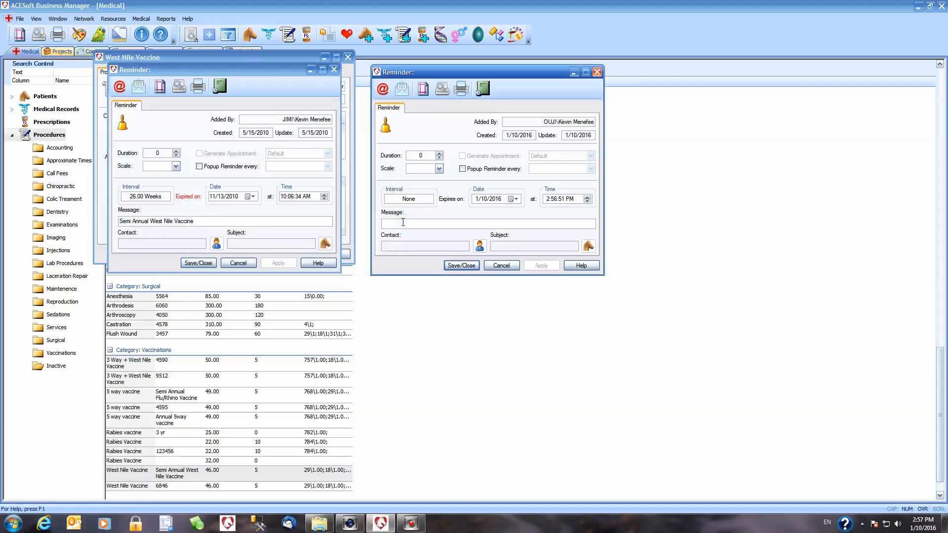
pyautogui.hotkey('ctrl', 'v')
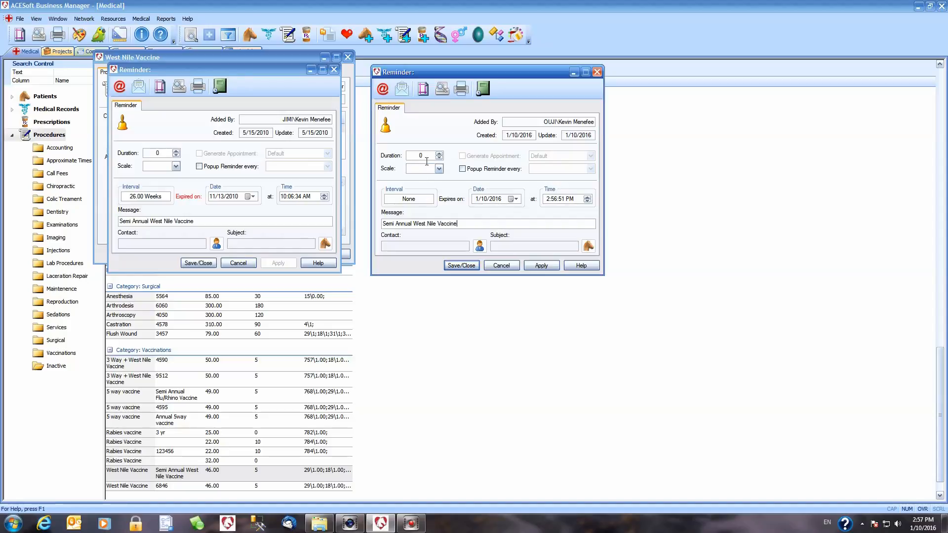
# - Set the new reminder's duration to 6 with the Month scale, and close both reminders without saving
pyautogui.click(415, 156)
pyautogui.write('6')
pyautogui.click(439, 169)
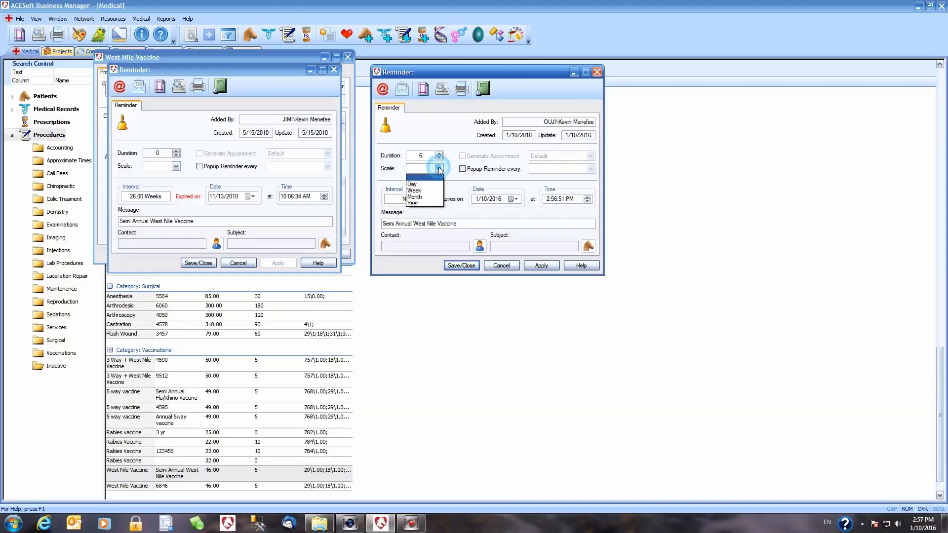
pyautogui.click(415, 197)
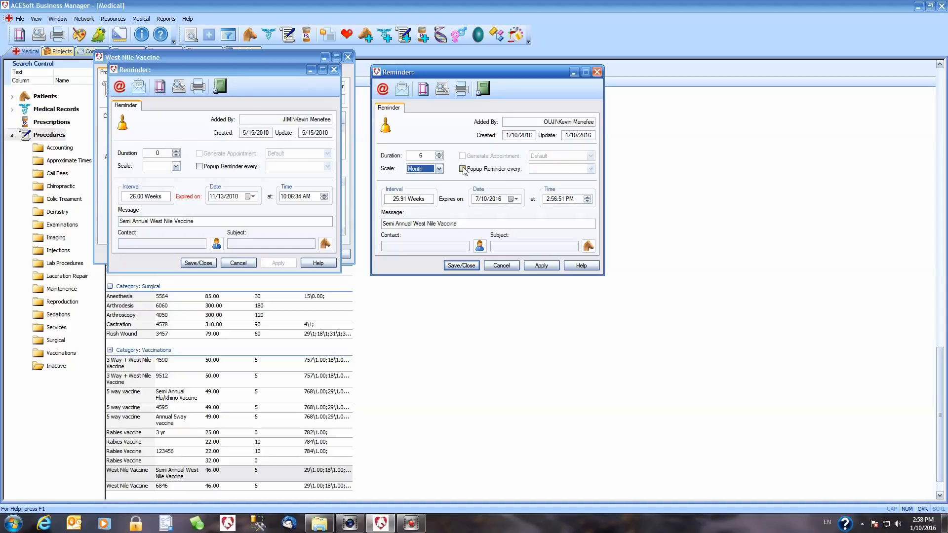
pyautogui.click(598, 73)
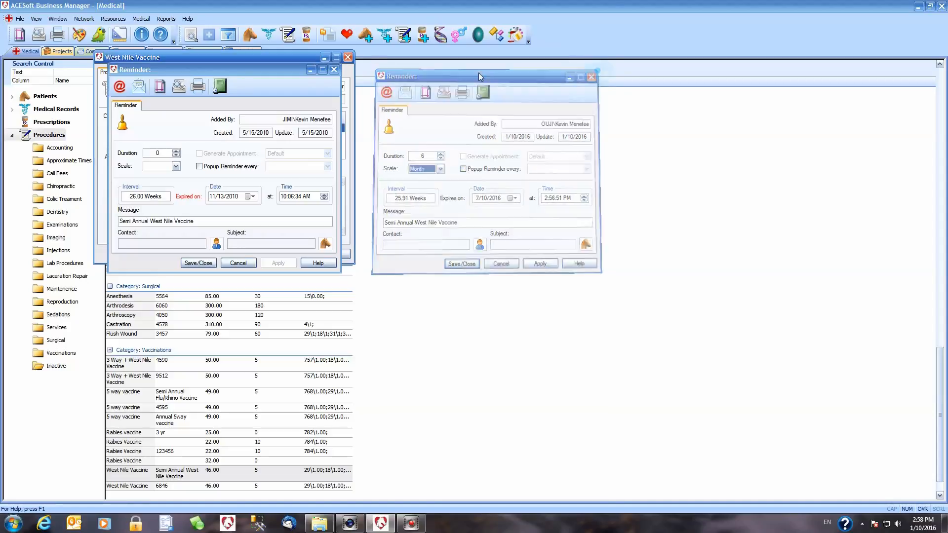
pyautogui.click(334, 70)
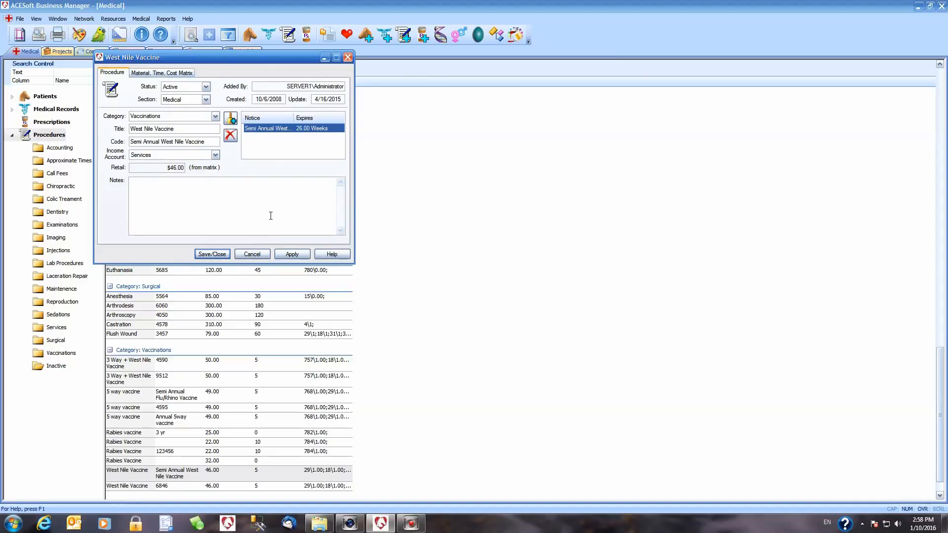
# - Add the West Nile Vaccine Single Dose product, filtered by the Vaccines type, to the procedure's material, time and cost matrix
pyautogui.click(148, 75)
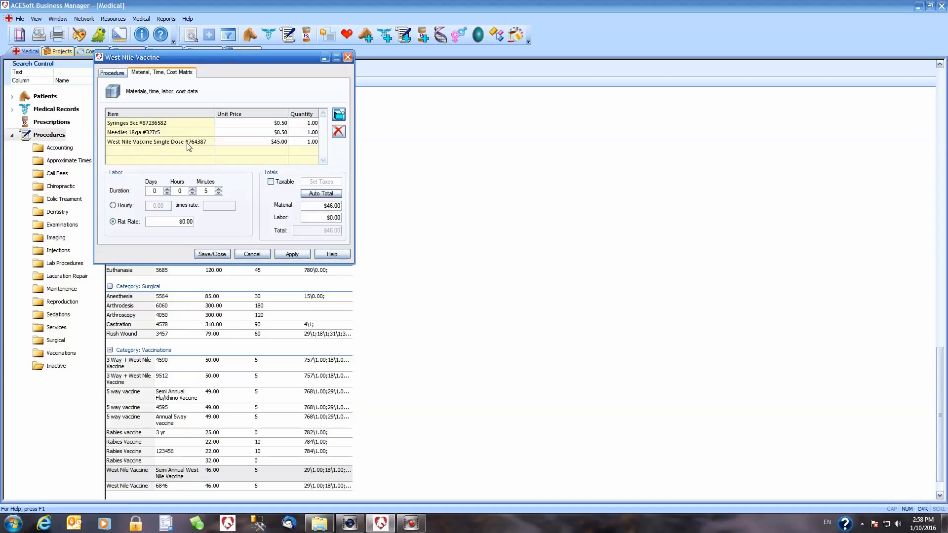
pyautogui.click(339, 115)
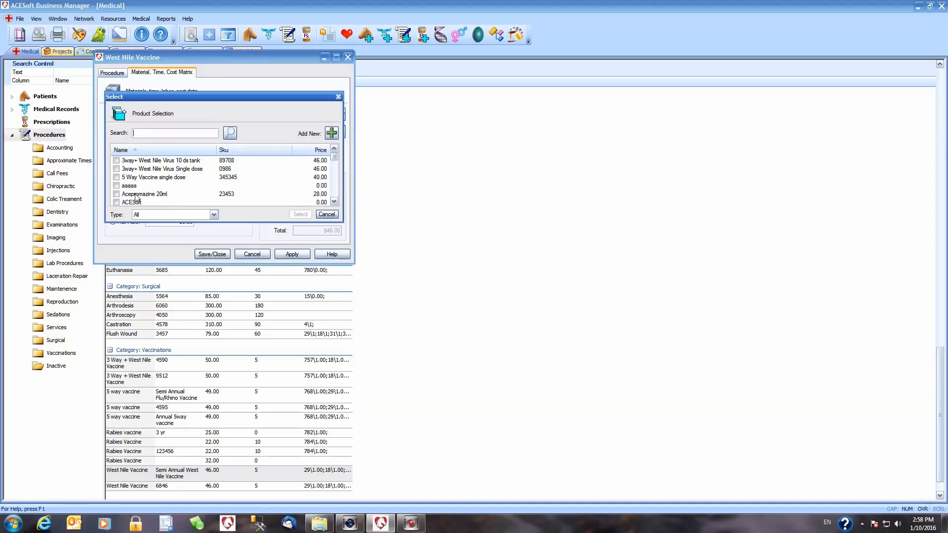
pyautogui.moveTo(180, 98); pyautogui.dragTo(449, 108)
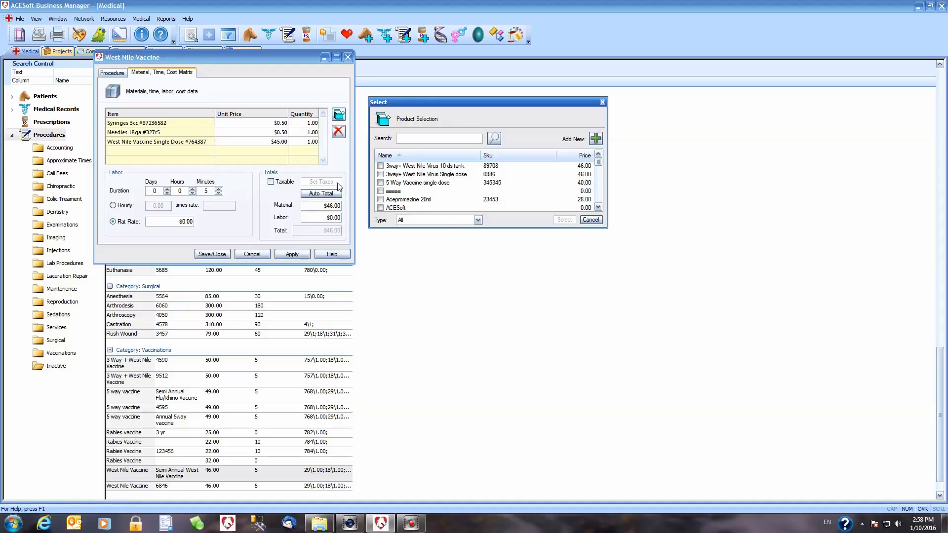
pyautogui.click(478, 220)
pyautogui.click(458, 275)
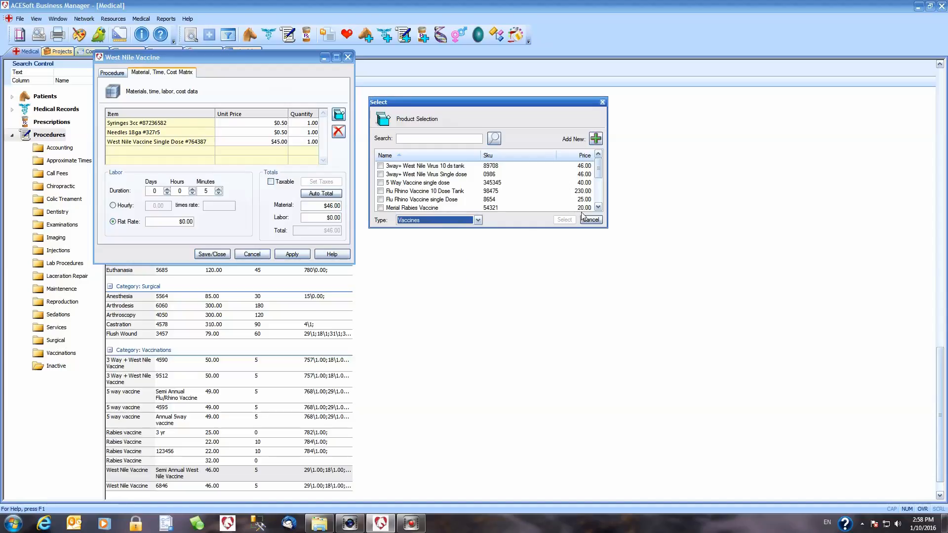
pyautogui.moveTo(599, 168); pyautogui.dragTo(598, 199)
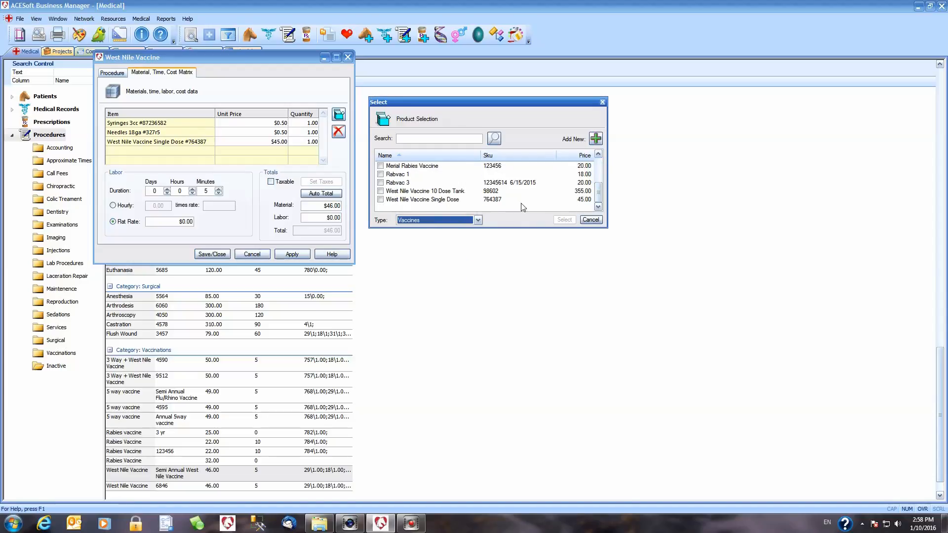
pyautogui.click(381, 200)
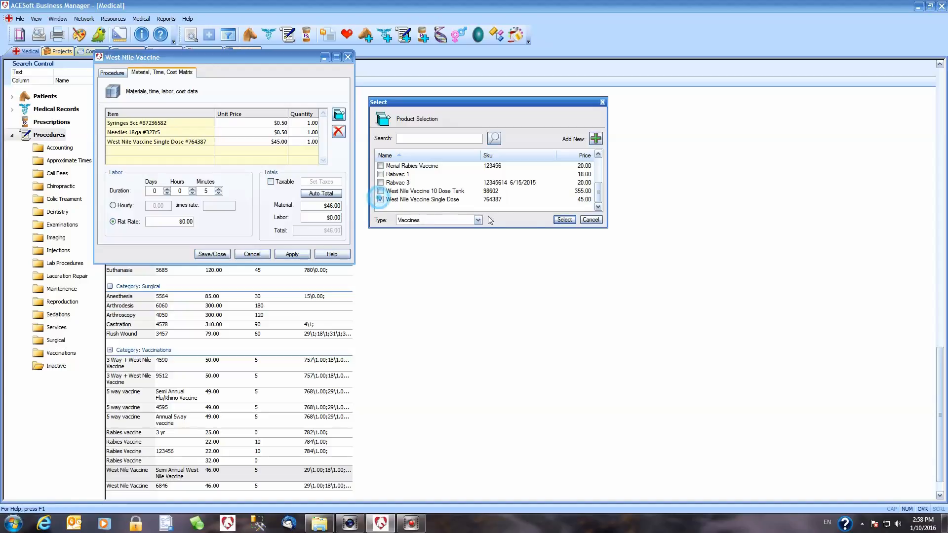
pyautogui.click(564, 220)
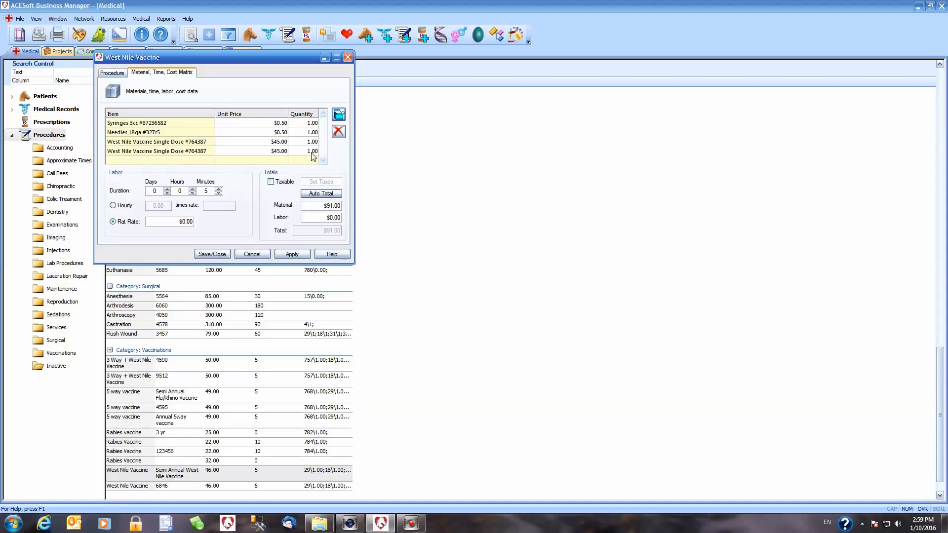
# - Remove the duplicate West Nile Vaccine Single Dose item from the procedure's materials list
pyautogui.click(205, 151)
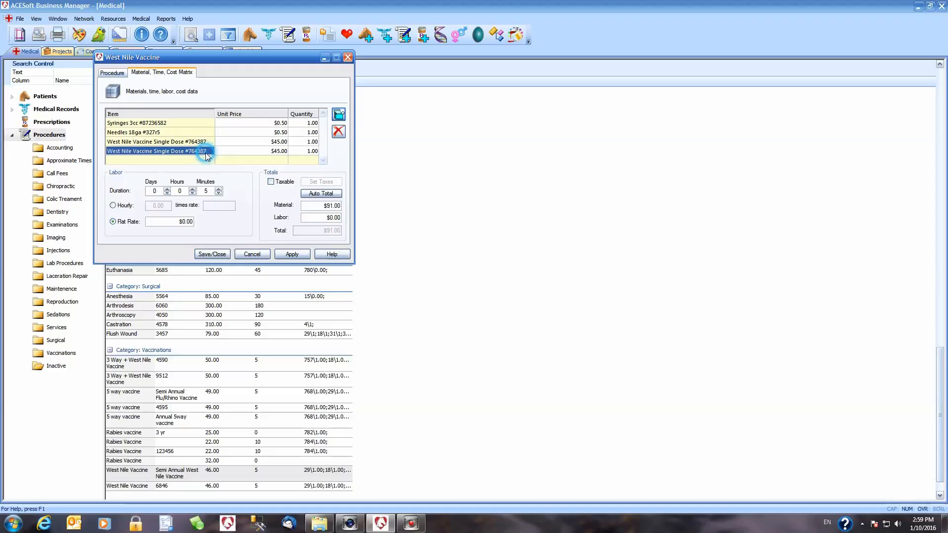
pyautogui.click(339, 131)
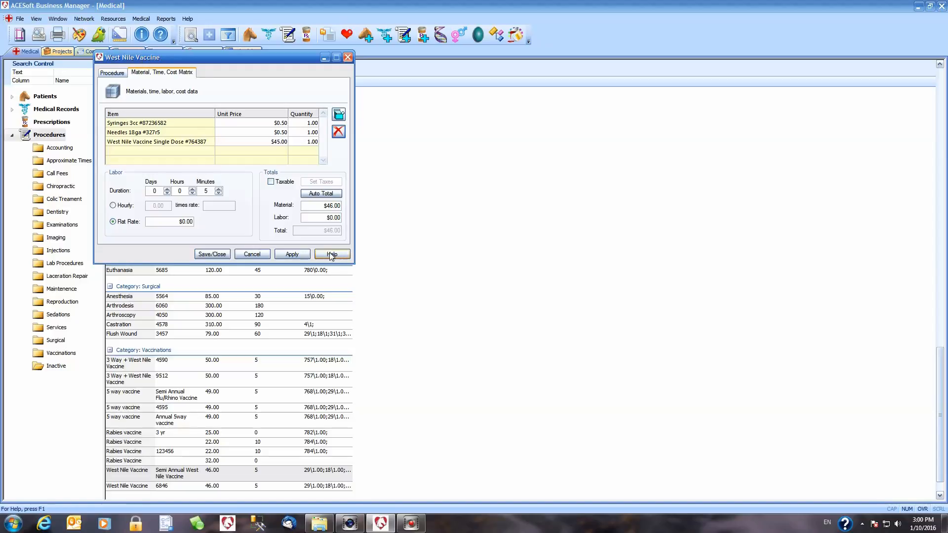
# - Open the help topic on the Material Time Cost Matrix, enlarge its window, review the totals and flat rate fields, and close it
pyautogui.click(331, 255)
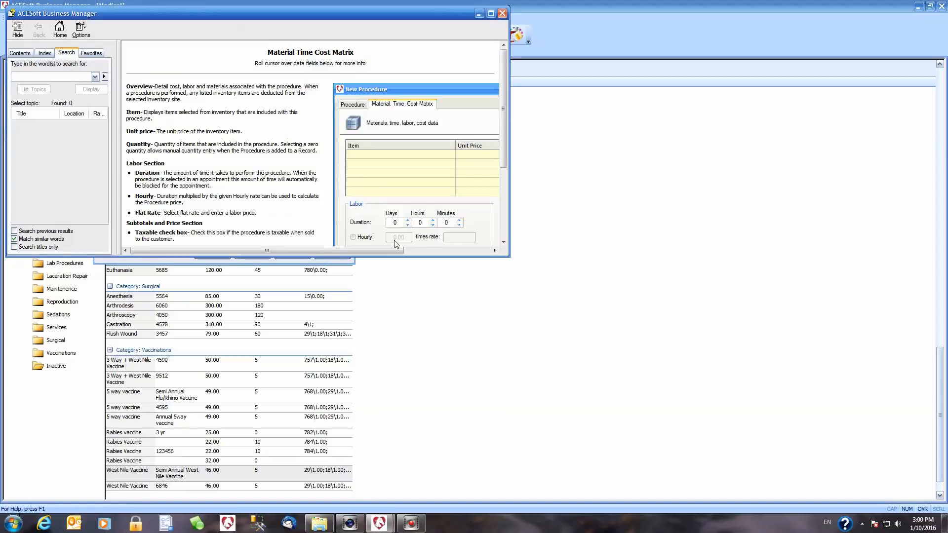
pyautogui.moveTo(510, 260); pyautogui.dragTo(701, 364)
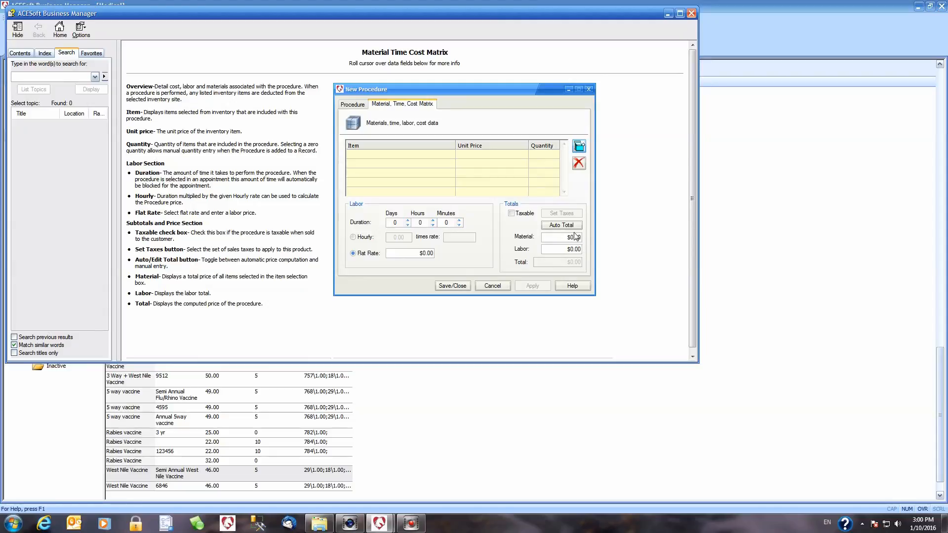
pyautogui.moveTo(570, 227)
pyautogui.moveTo(419, 254)
pyautogui.click(692, 14)
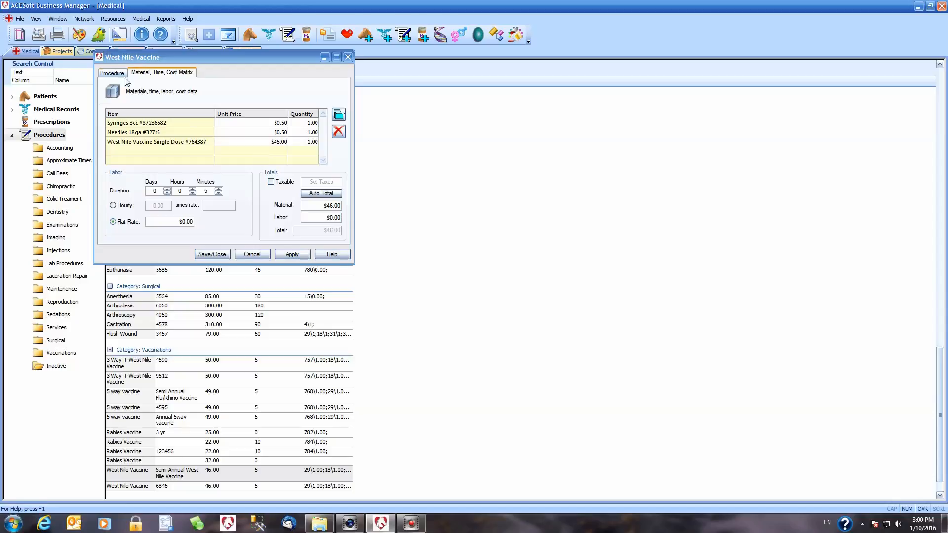
# - Close the West Nile Vaccine procedure from its main details and display only the Colic Treament procedures
pyautogui.click(113, 75)
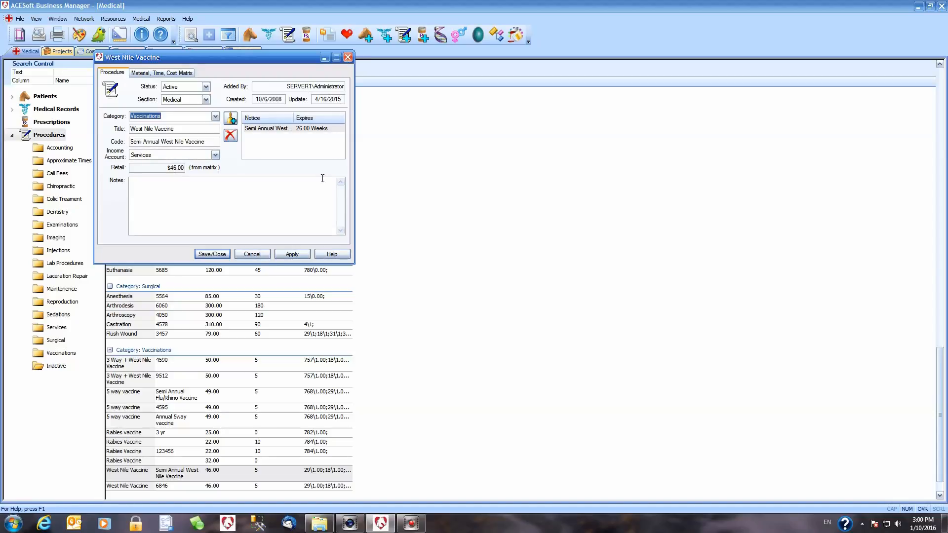
pyautogui.click(350, 57)
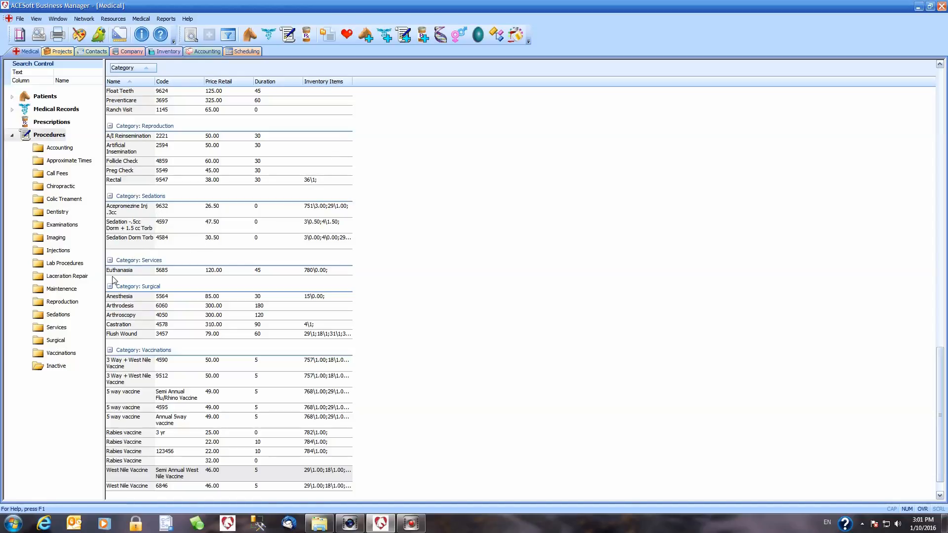
pyautogui.click(71, 201)
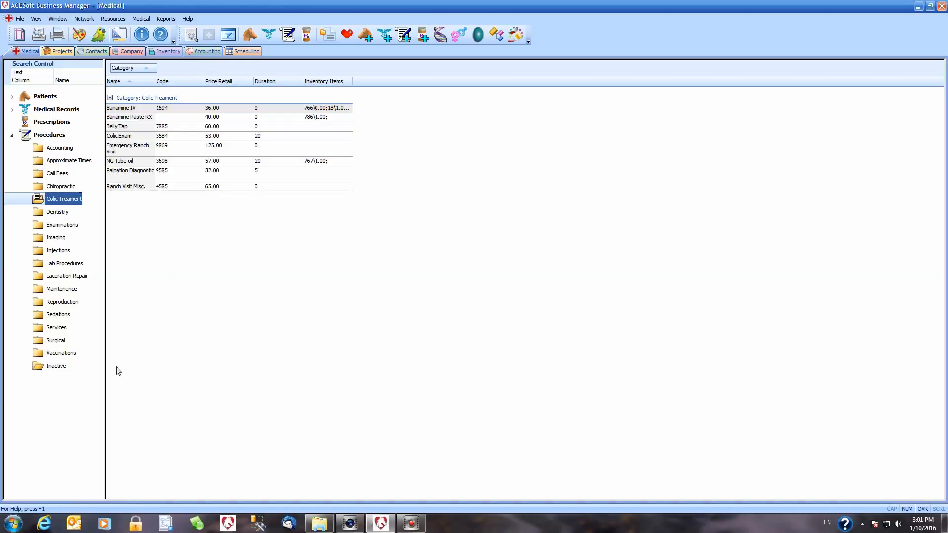
# - Start a new medical record and filter its procedure selection to the Colic Treament type
pyautogui.rightClick(77, 406)
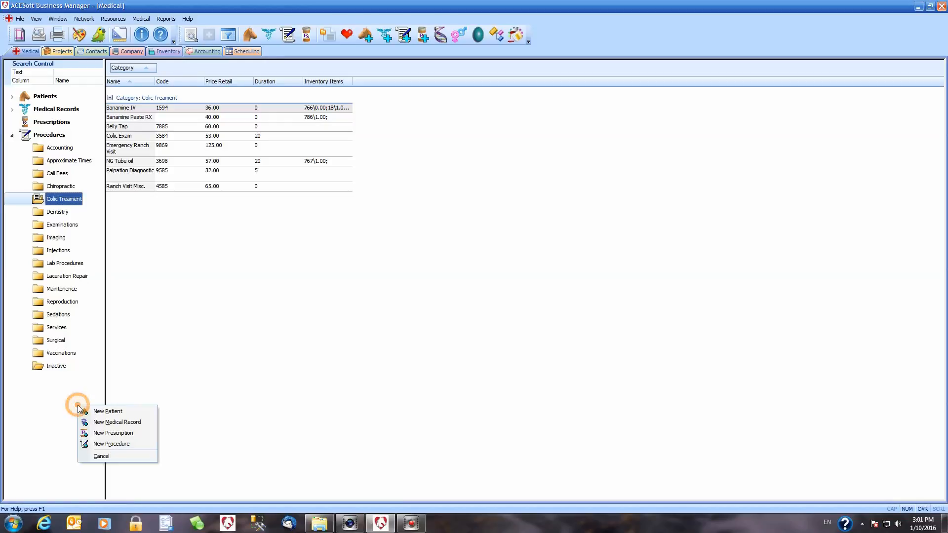
pyautogui.click(124, 423)
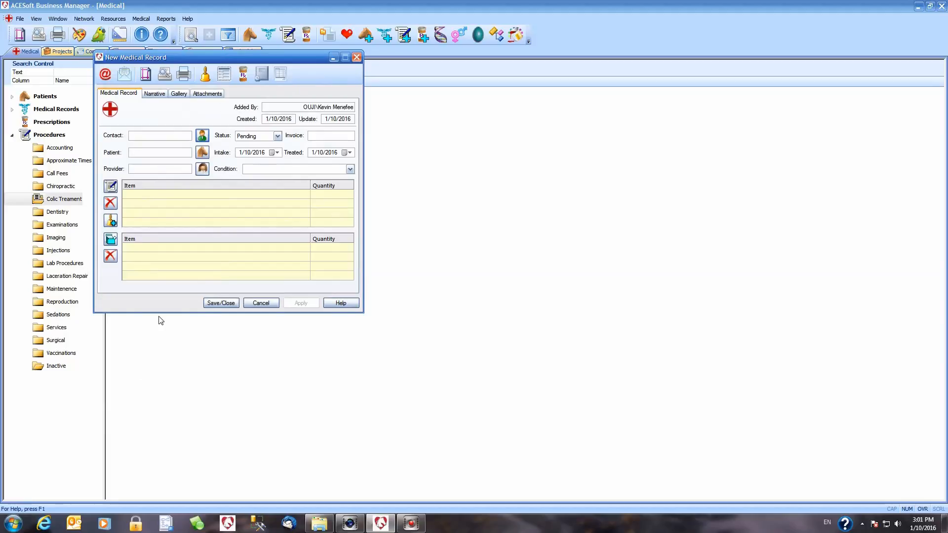
pyautogui.click(111, 187)
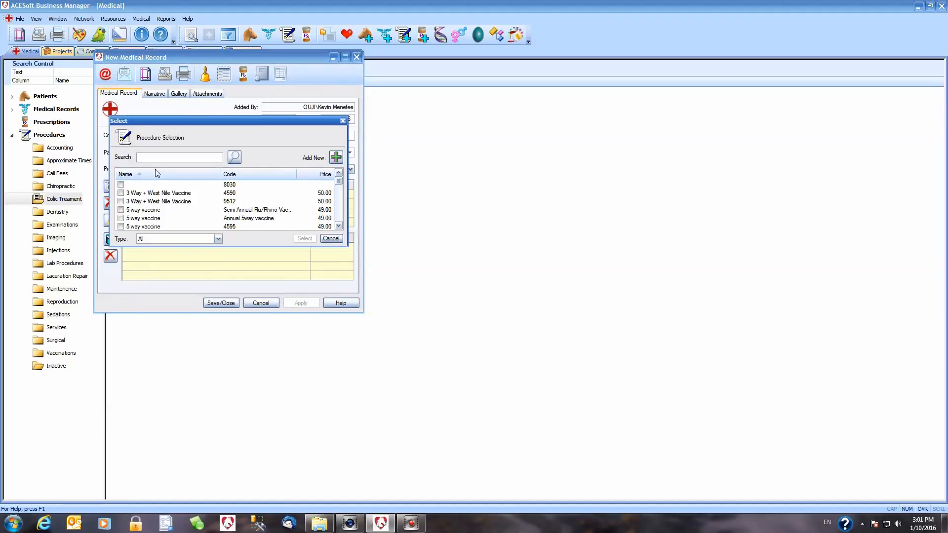
pyautogui.click(219, 239)
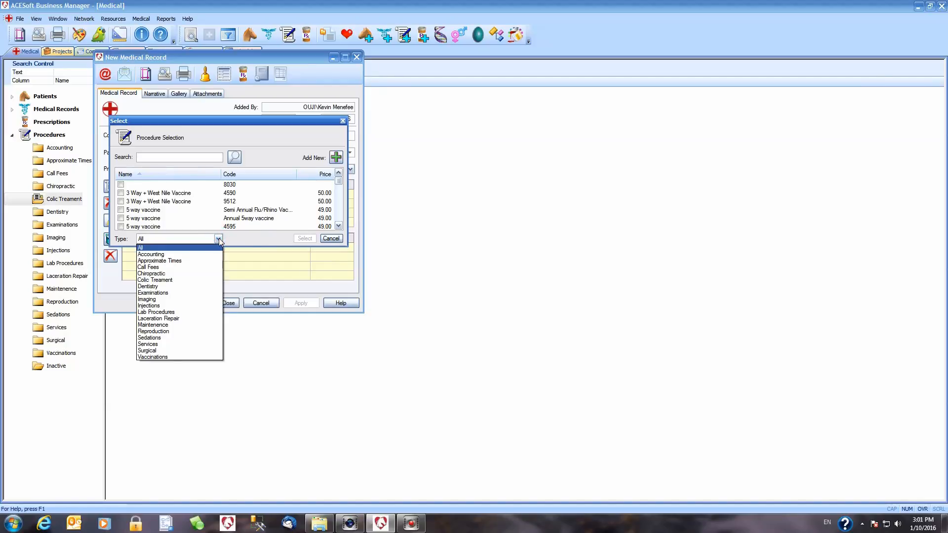
pyautogui.click(163, 280)
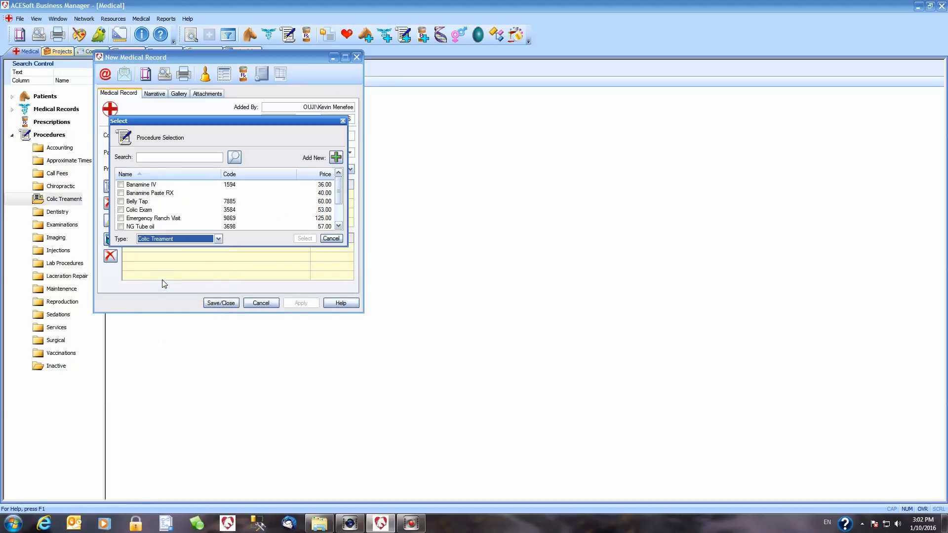
# - Add Banamine IV, Banamine Paste RX, Colic Exam, Emergency Ranch Visit, NG Tube oil, Palpation Diagnostic and Ranch Visit Misc. to the new medical record
pyautogui.click(121, 185)
pyautogui.click(121, 193)
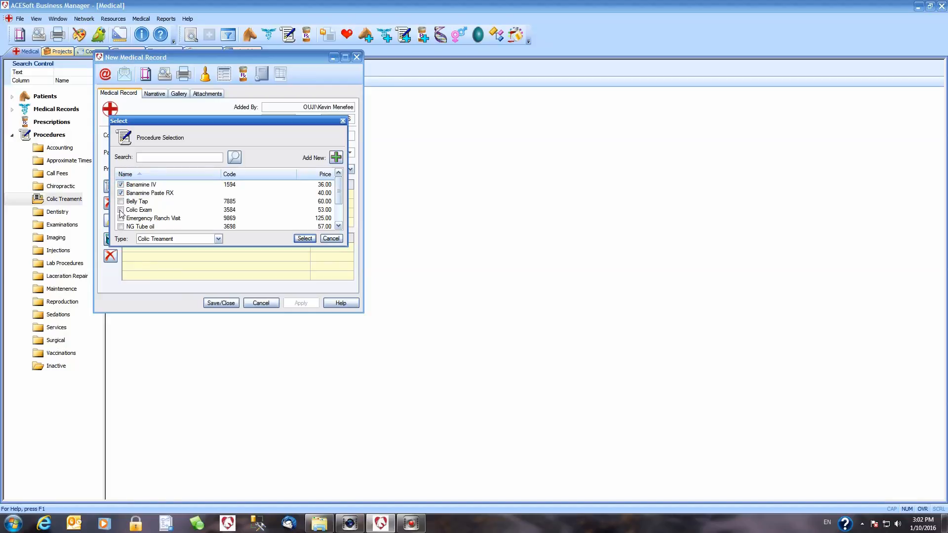
pyautogui.click(121, 210)
pyautogui.click(121, 218)
pyautogui.click(121, 227)
pyautogui.moveTo(339, 189); pyautogui.dragTo(340, 212)
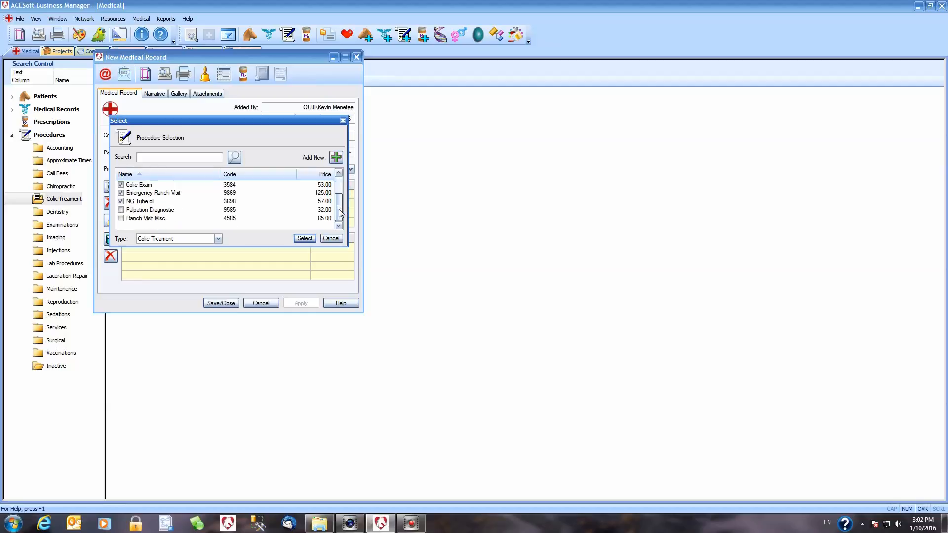
pyautogui.click(121, 210)
pyautogui.click(121, 218)
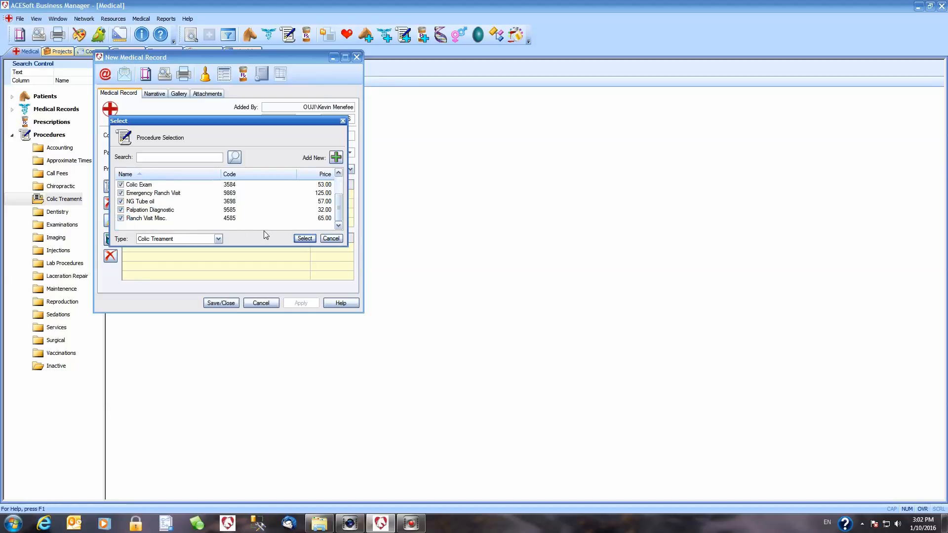
pyautogui.click(299, 241)
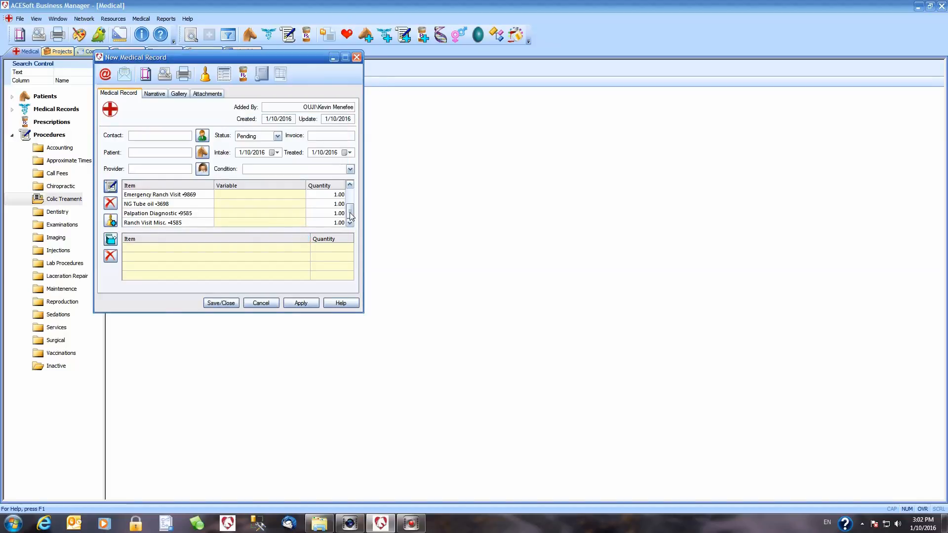
pyautogui.moveTo(349, 212); pyautogui.dragTo(349, 198)
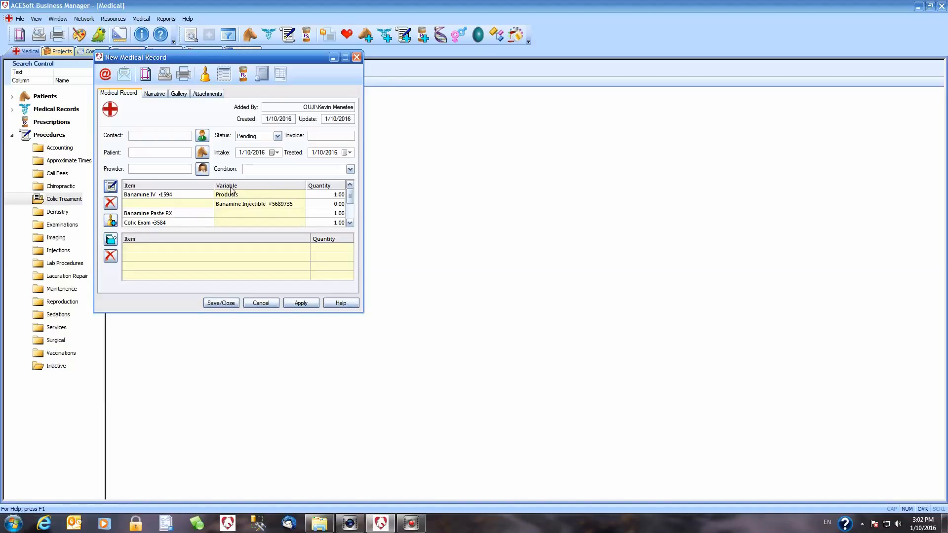
# - Set the Banamine Injectible quantity under Banamine IV to 4 in the new medical record
pyautogui.click(335, 207)
pyautogui.click(333, 205)
pyautogui.write('4')
pyautogui.click(270, 204)
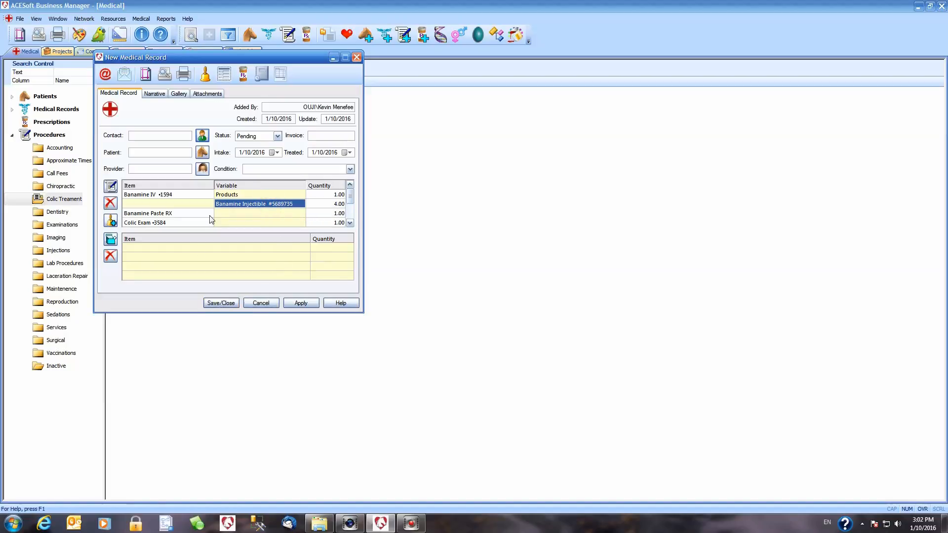
# - Review the Banamine Injectible inventory item and the Banamine IV Material, Time, Cost Matrix, and close the medical record
pyautogui.doubleClick(249, 203)
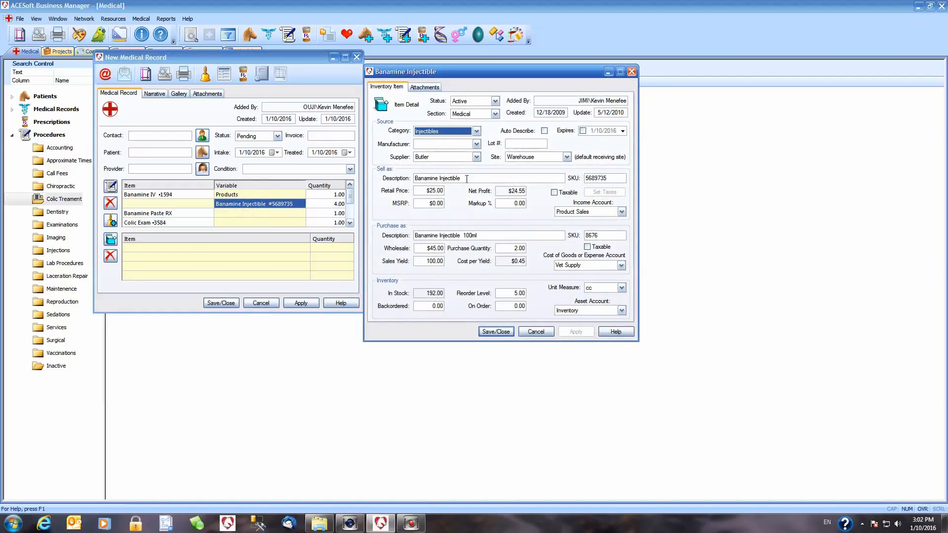
pyautogui.click(632, 71)
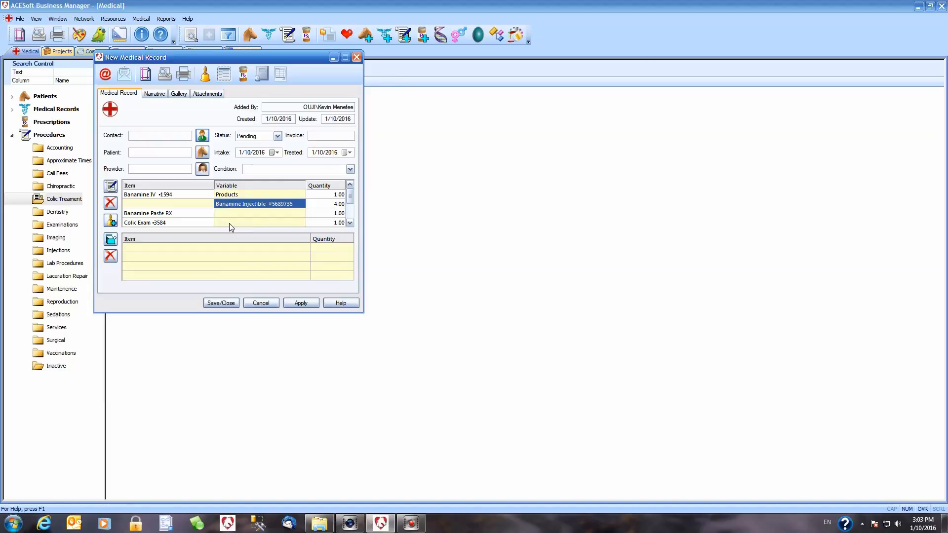
pyautogui.doubleClick(174, 195)
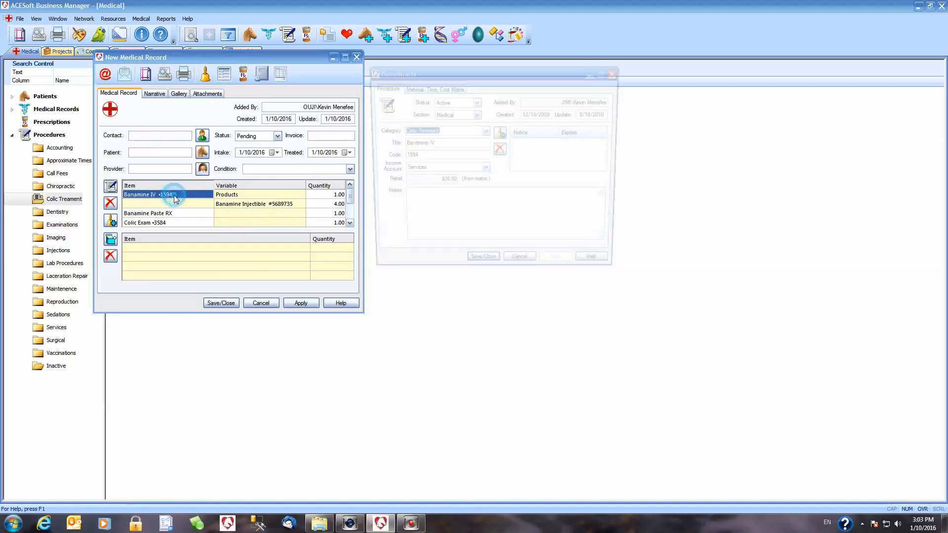
pyautogui.click(417, 88)
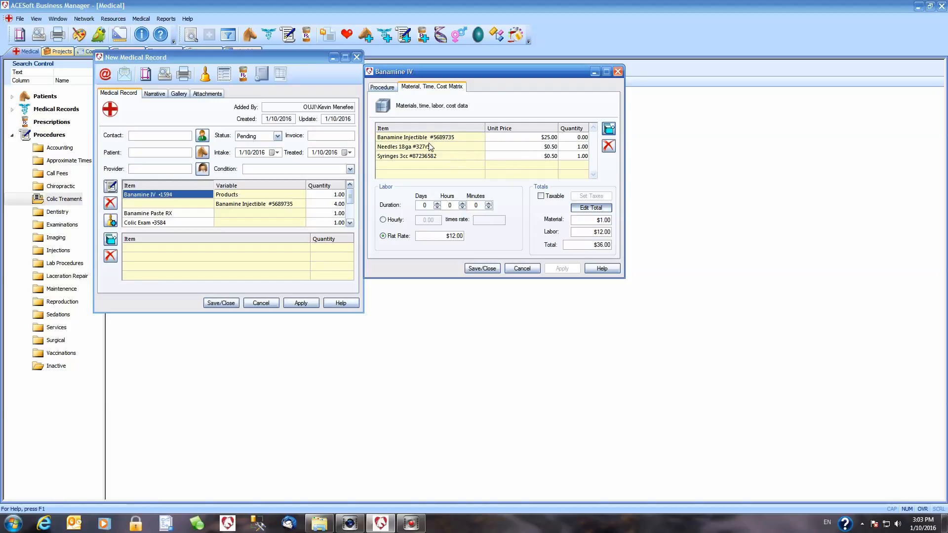
pyautogui.click(357, 57)
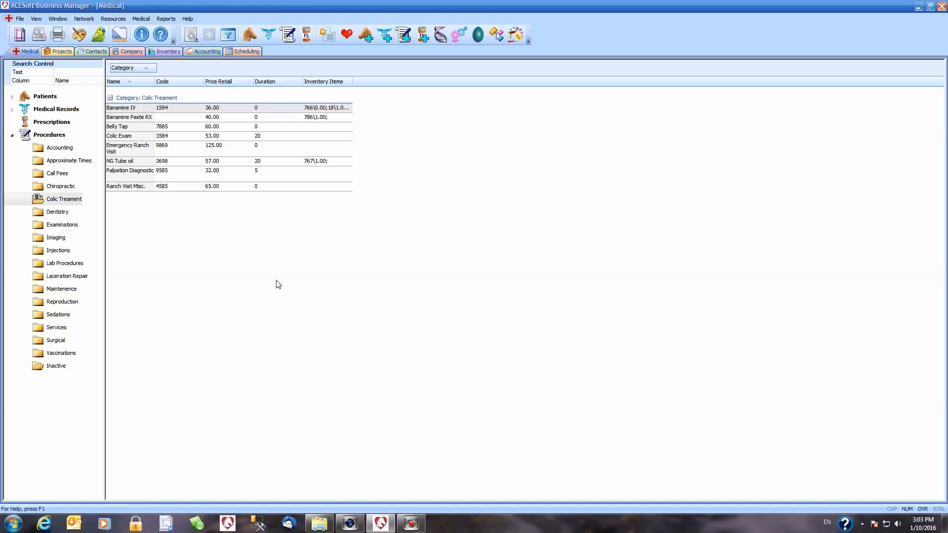
# - Display only the Sedations procedures and widen the Name column so each procedure name fits on one line
pyautogui.click(58, 315)
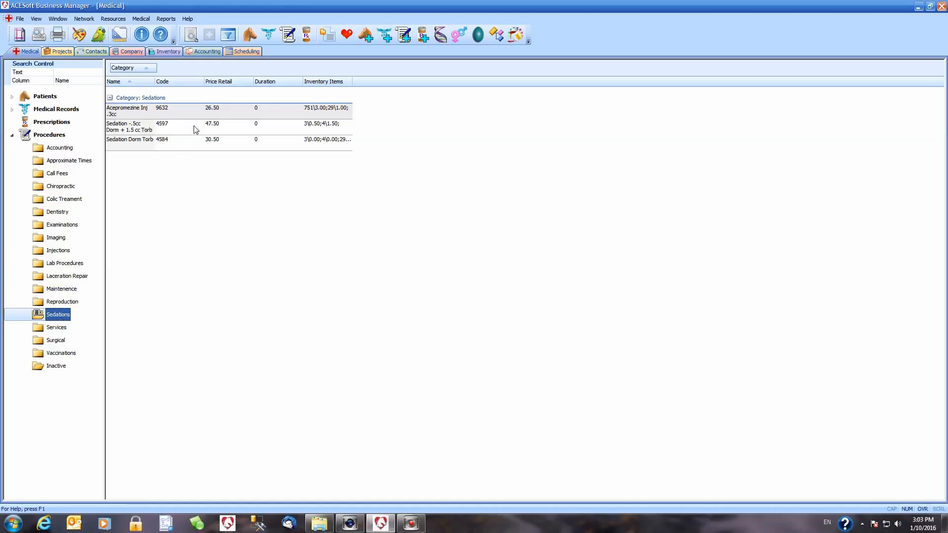
pyautogui.click(233, 128)
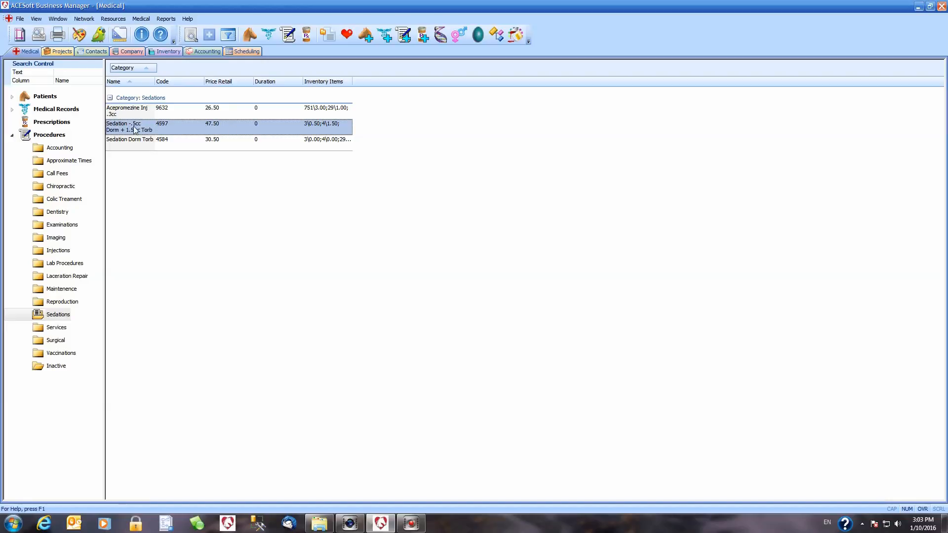
pyautogui.moveTo(154, 81); pyautogui.dragTo(191, 82)
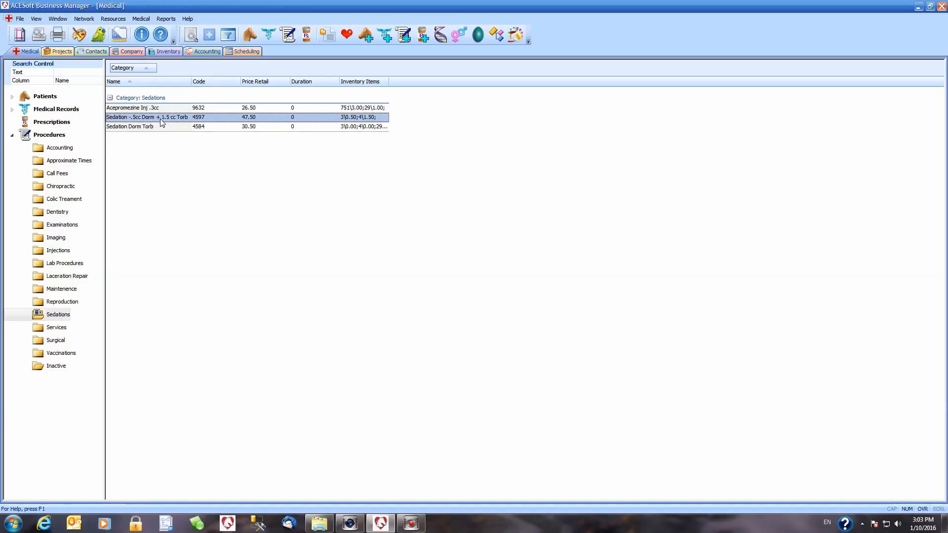
# - Open the Sedation -.5cc Dorm + 1.5 cc Torb and Sedation Dorm Torb procedures and arrange their windows side by side
pyautogui.doubleClick(218, 117)
pyautogui.moveTo(242, 58); pyautogui.dragTo(250, 176)
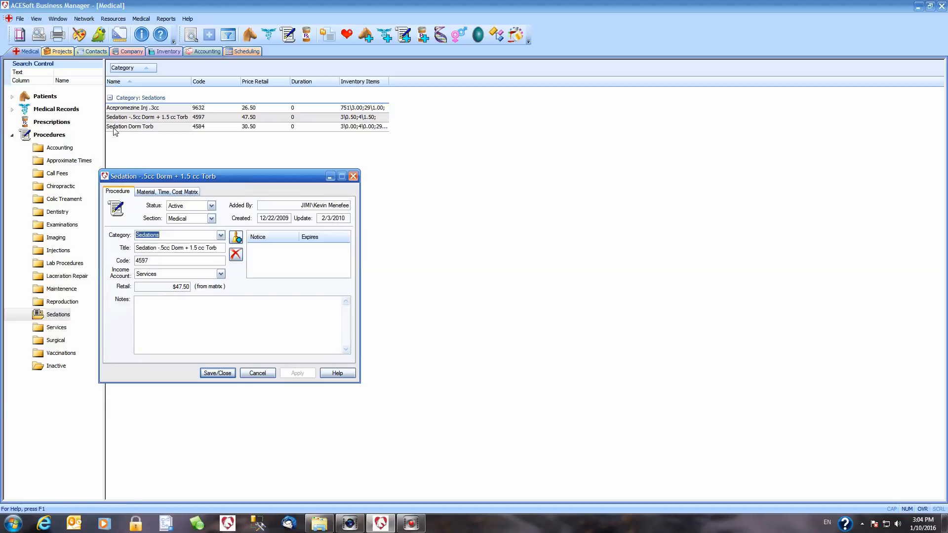
pyautogui.doubleClick(204, 126)
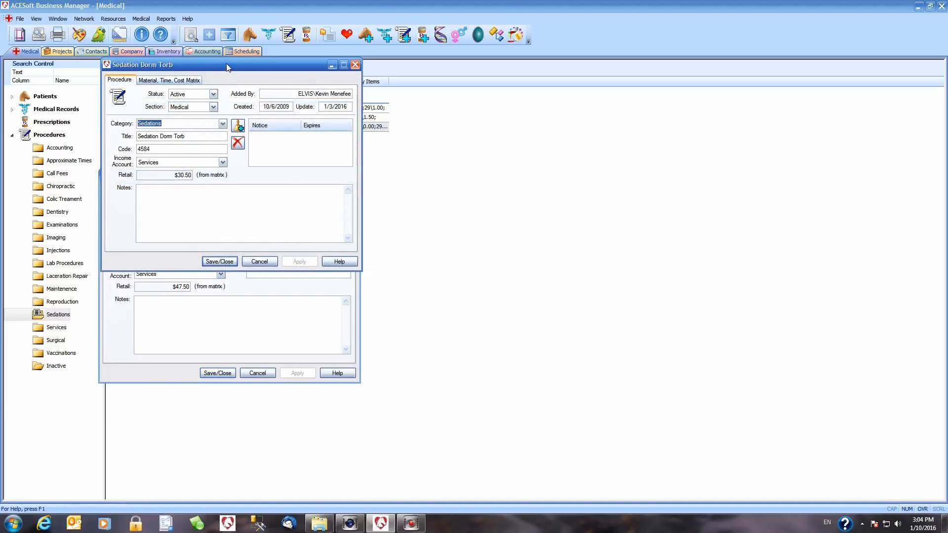
pyautogui.moveTo(230, 69); pyautogui.dragTo(542, 175)
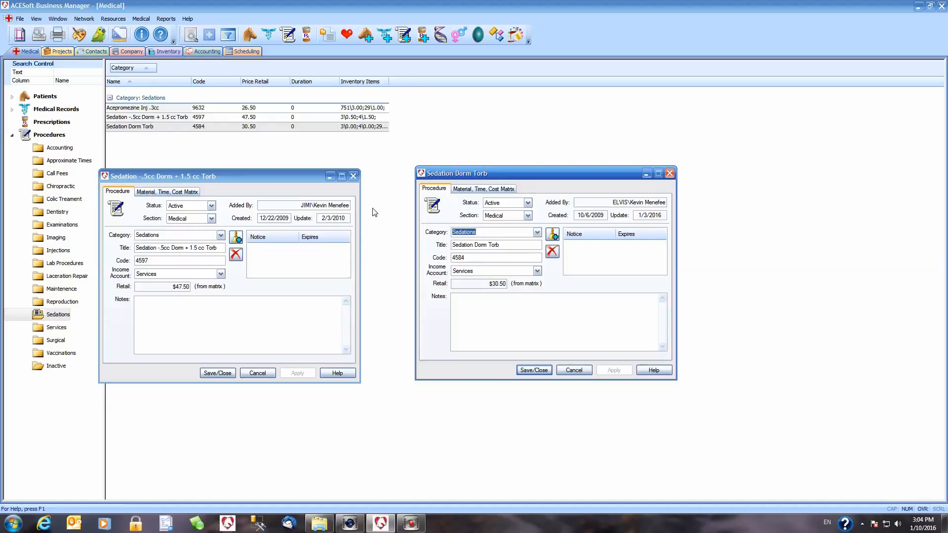
# - Compare the Material, Time, Cost Matrix of both sedation procedures and close their windows
pyautogui.click(158, 192)
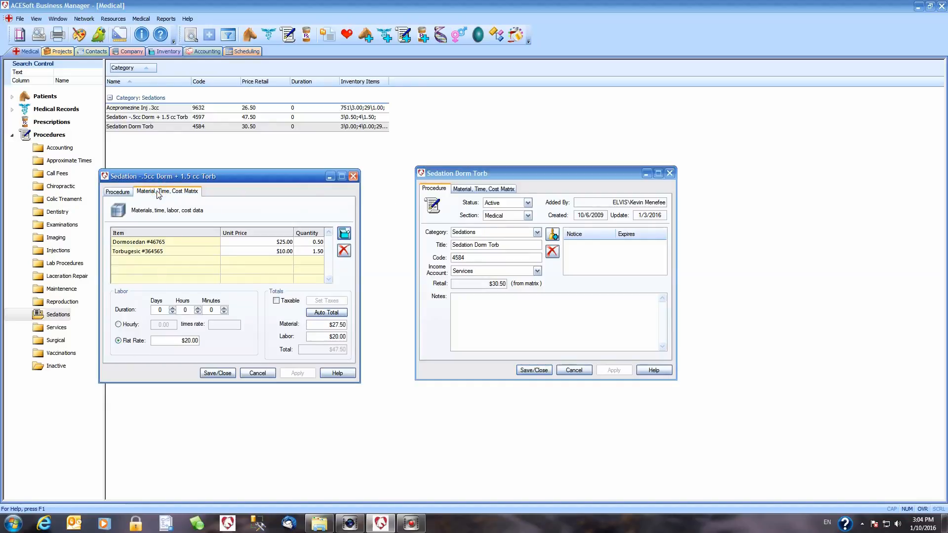
pyautogui.click(487, 191)
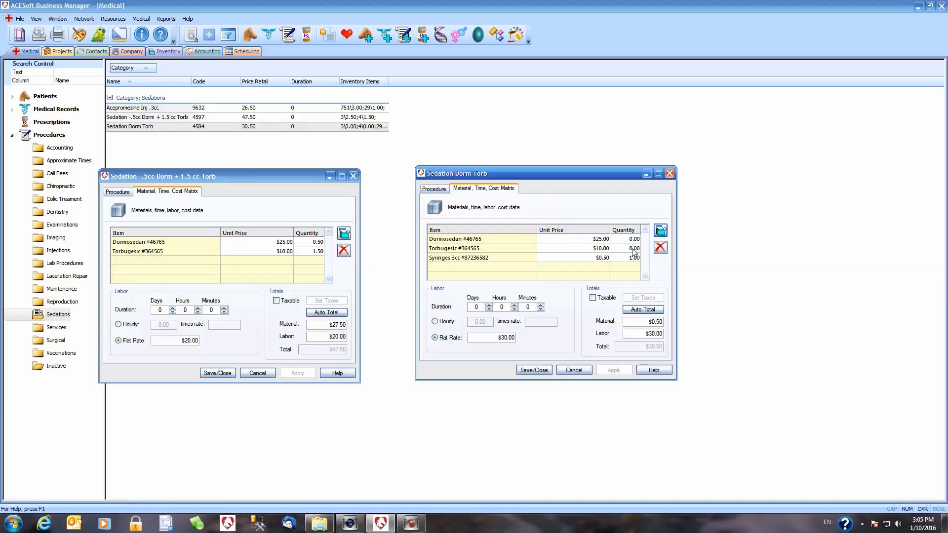
pyautogui.click(670, 174)
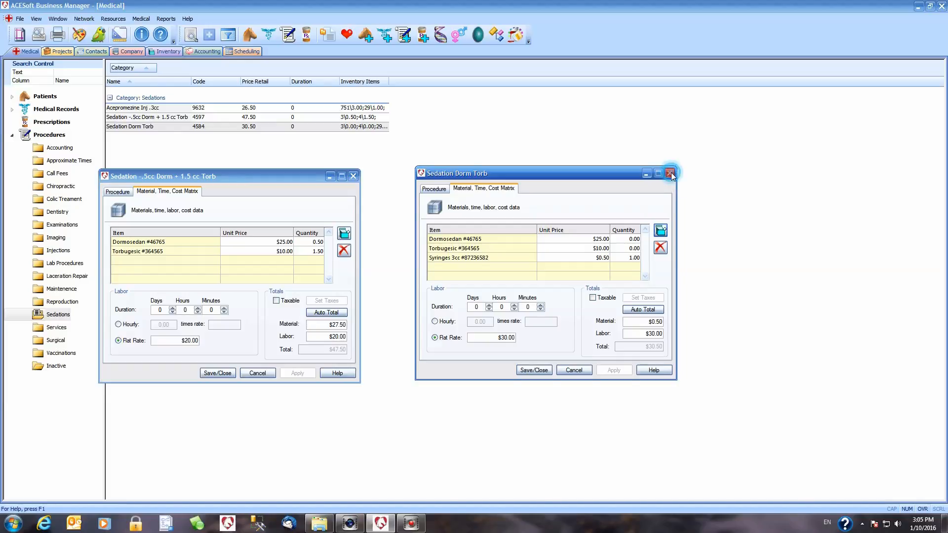
pyautogui.click(354, 176)
# - Start a new medical record and add Sedation -.5cc Dorm + 1.5 cc Torb from the Sedations procedure type
pyautogui.rightClick(80, 379)
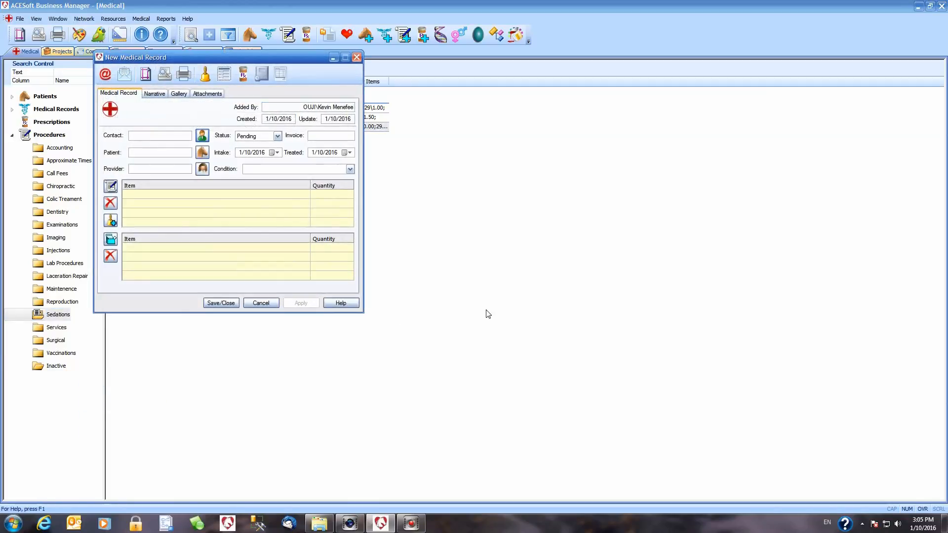
pyautogui.click(111, 187)
pyautogui.click(218, 239)
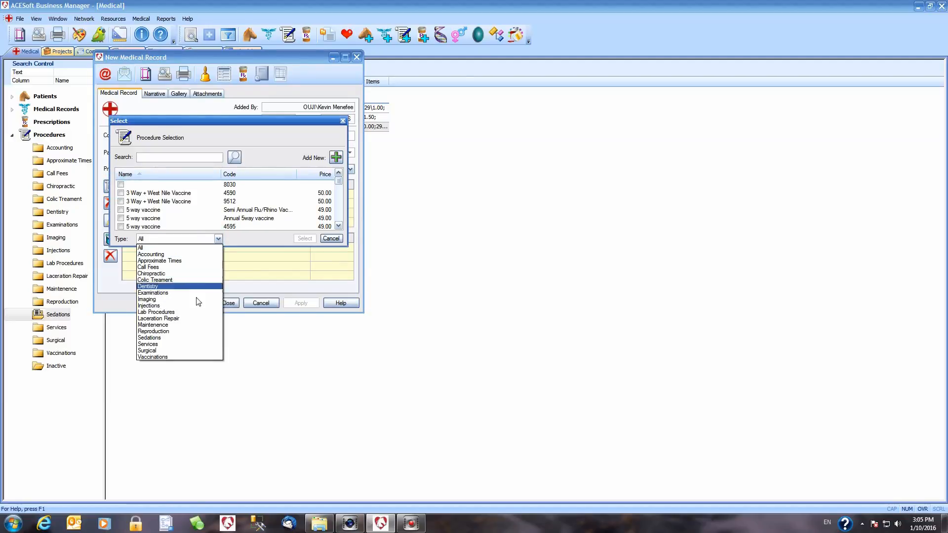
pyautogui.click(187, 337)
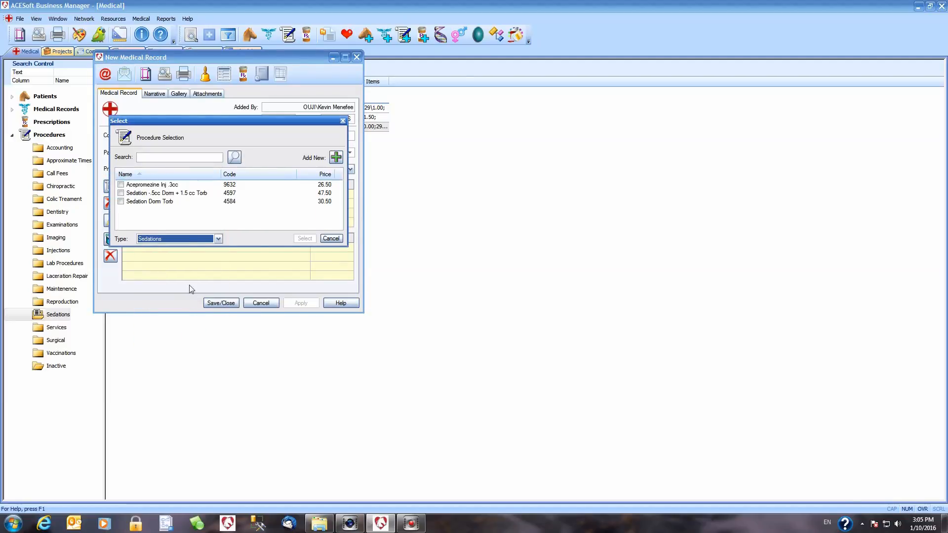
pyautogui.click(121, 193)
pyautogui.click(304, 238)
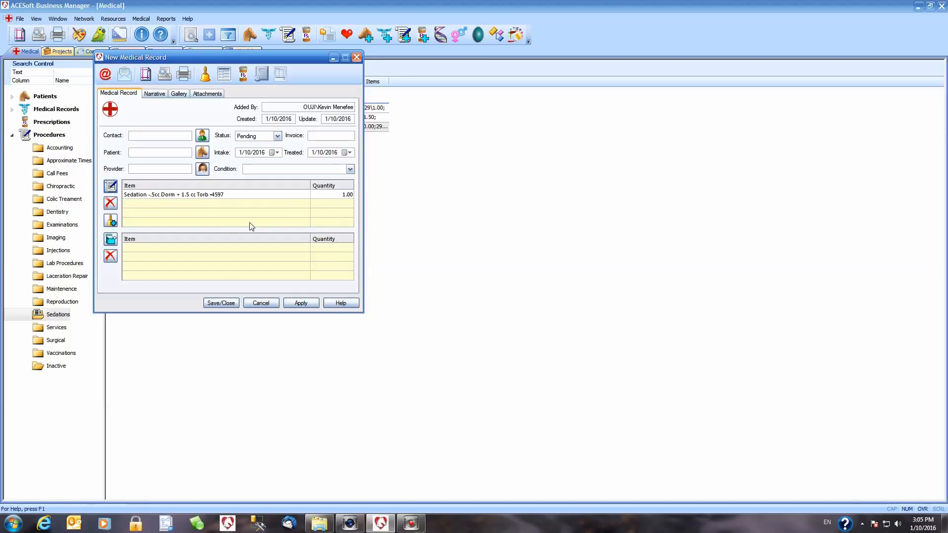
# - Add the Sedation Dorm Torb procedure from the Sedations type to the medical record
pyautogui.click(110, 187)
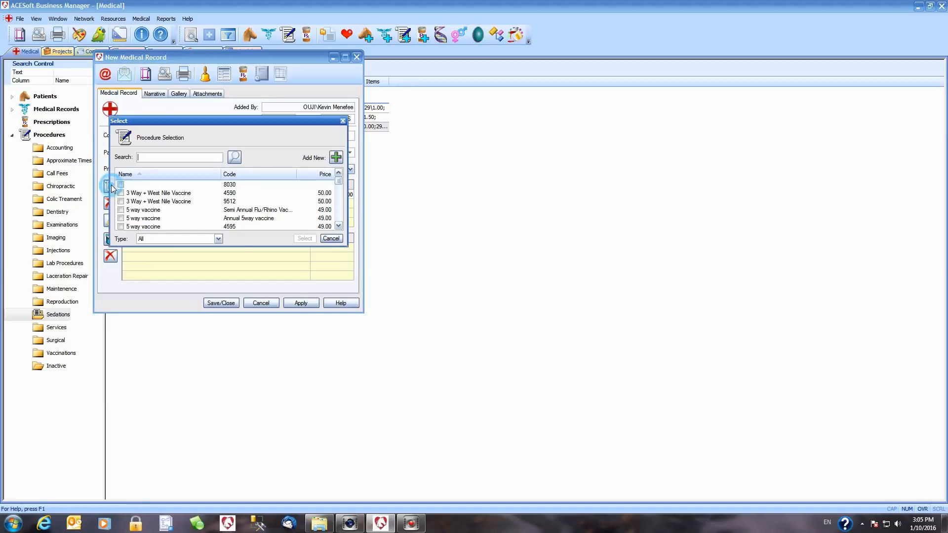
pyautogui.click(218, 239)
pyautogui.click(174, 338)
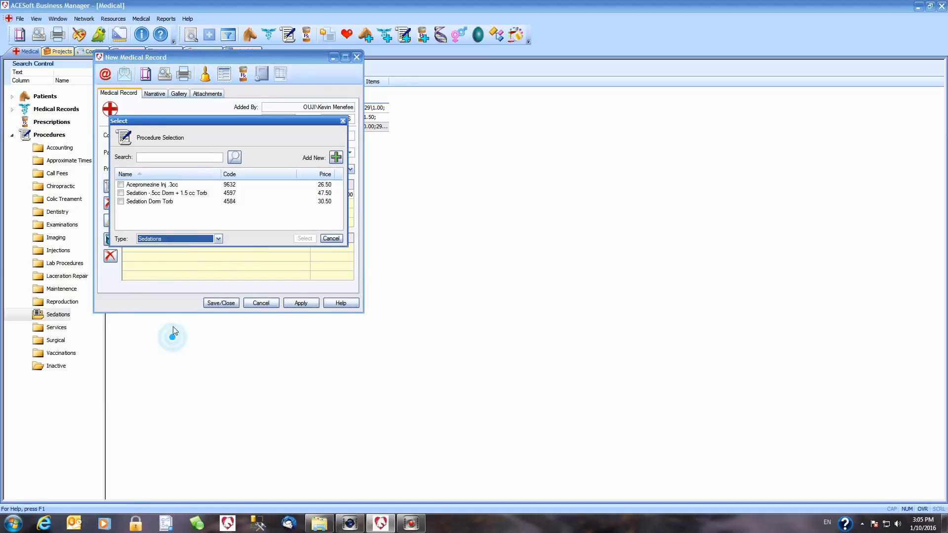
pyautogui.click(123, 201)
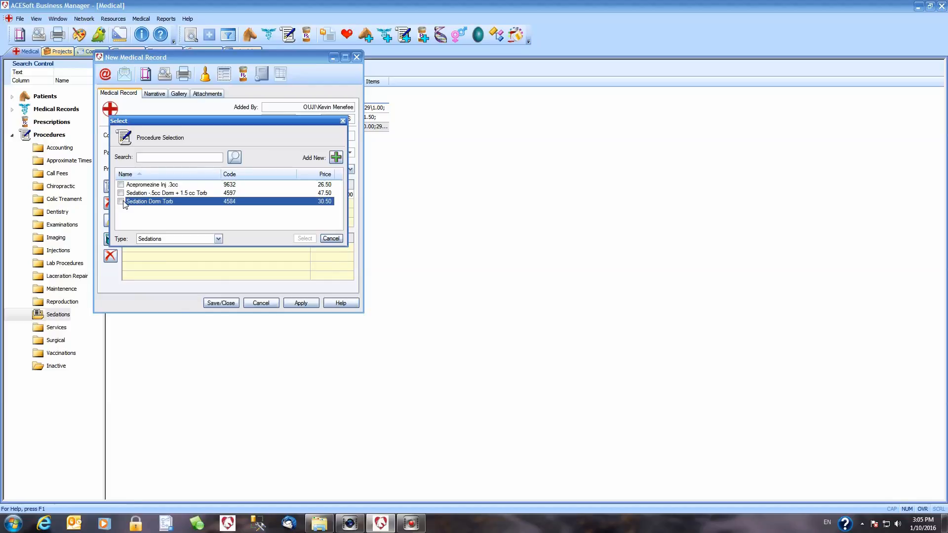
pyautogui.click(304, 238)
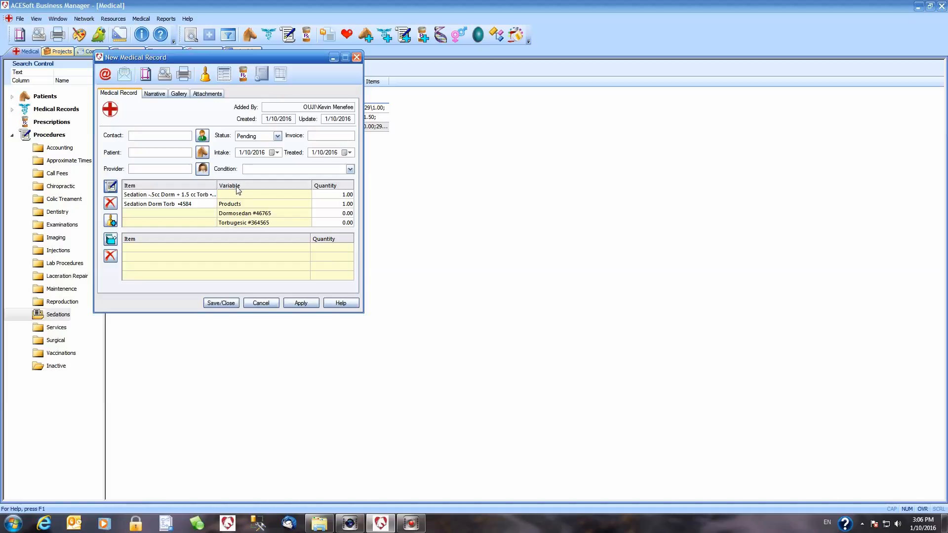
# - Set the variable product quantities under Sedation Dorm Torb to 0.90 for Dormosedan and 1.75 for Torbugesic
pyautogui.click(342, 214)
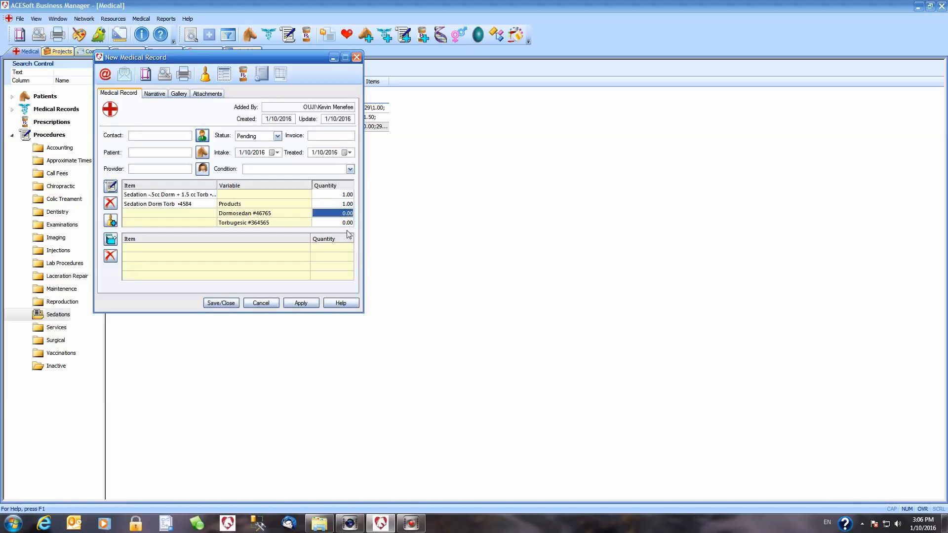
pyautogui.write('.9')
pyautogui.press('Return')
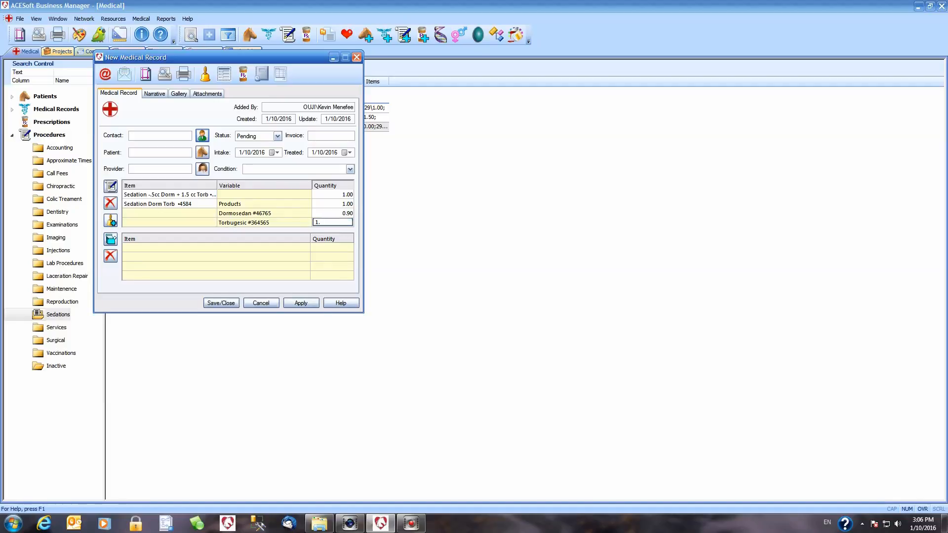
pyautogui.write('1.75')
pyautogui.click(253, 250)
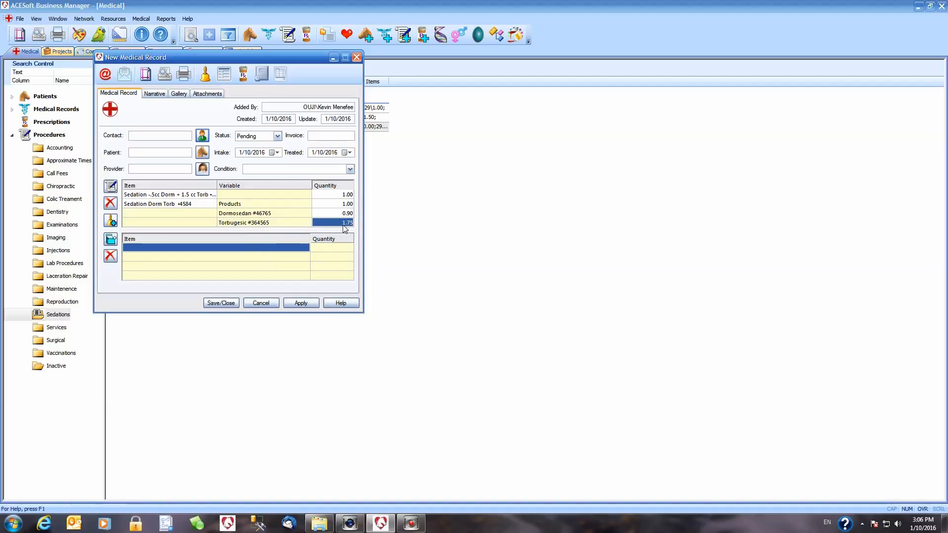
# - Open Sedation Dorm Torb from the medical record and examine its Material, Time, Cost Matrix
pyautogui.doubleClick(180, 206)
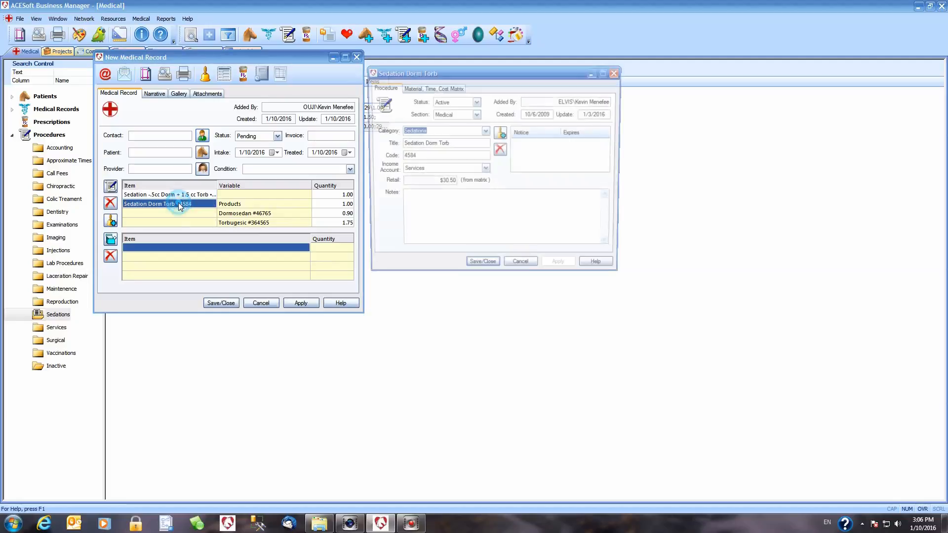
pyautogui.click(445, 88)
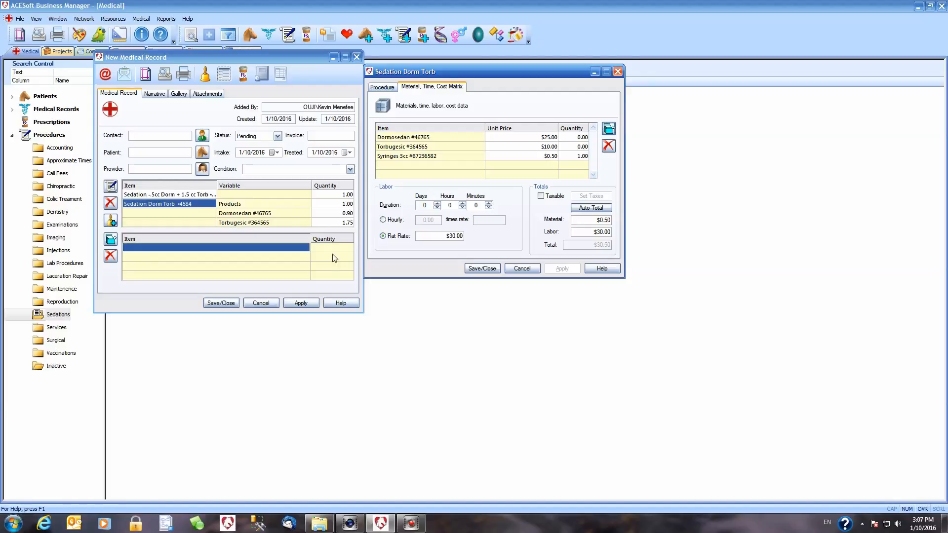
# - Open the Medical Record help topic, enlarge its window, review the field descriptions, and close both the help and the medical record
pyautogui.click(340, 303)
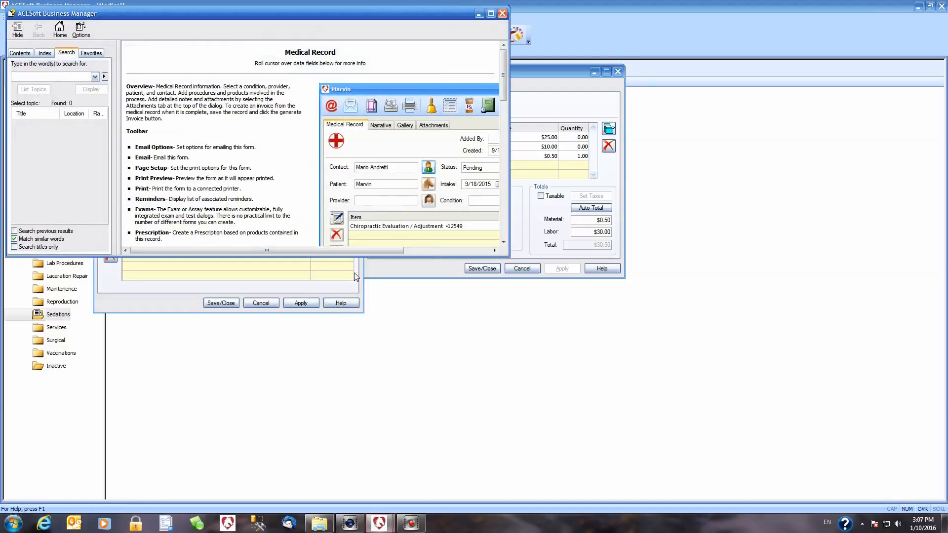
pyautogui.moveTo(508, 256); pyautogui.dragTo(812, 382)
pyautogui.moveTo(445, 230)
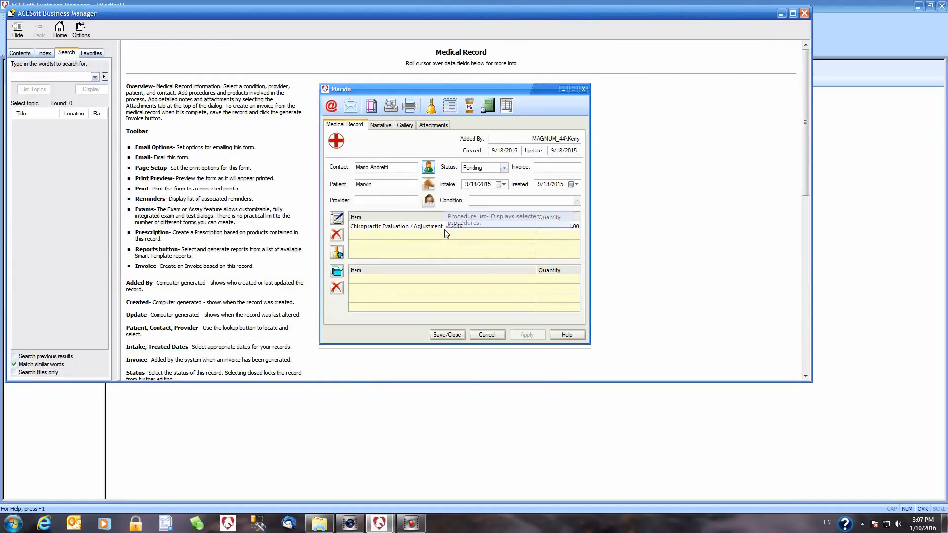
pyautogui.moveTo(386, 187)
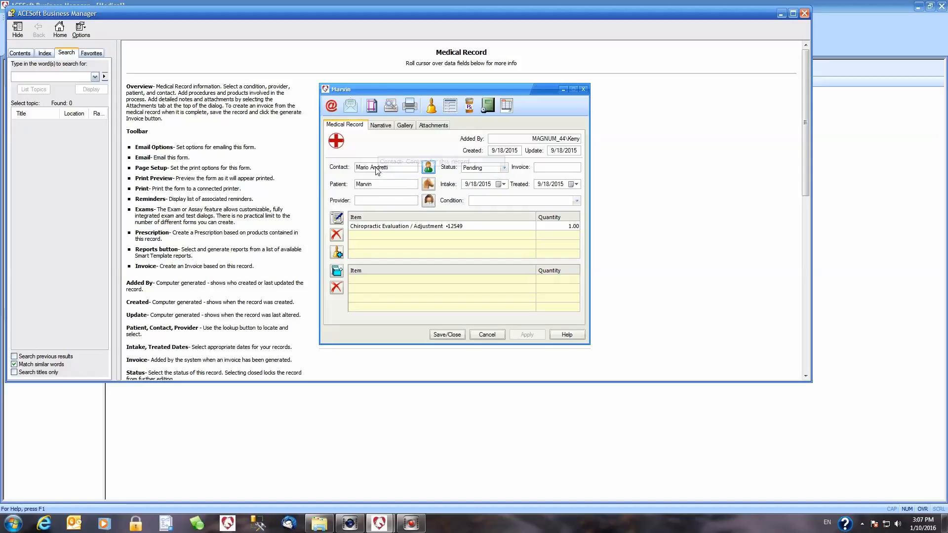
pyautogui.click(805, 14)
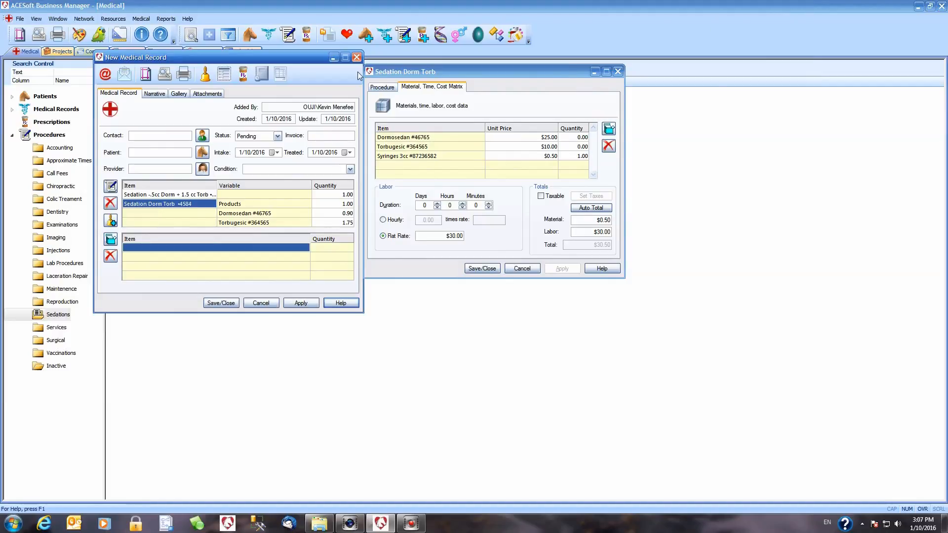
pyautogui.click(357, 59)
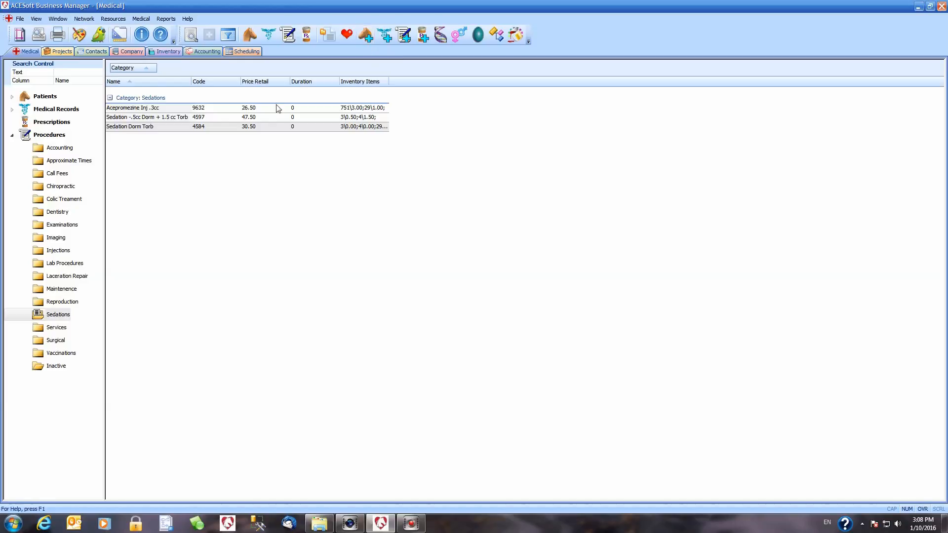
# - Open the Sedation Dorm Torb procedure from the Sedations list, examine its Material, Time, Cost Matrix and general details, and close it
pyautogui.click(265, 127)
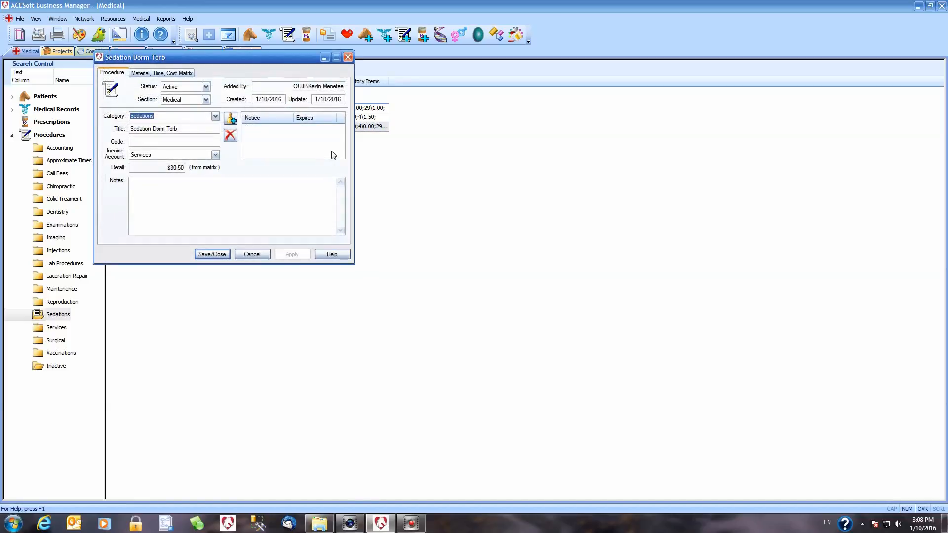
pyautogui.moveTo(231, 58); pyautogui.dragTo(444, 153)
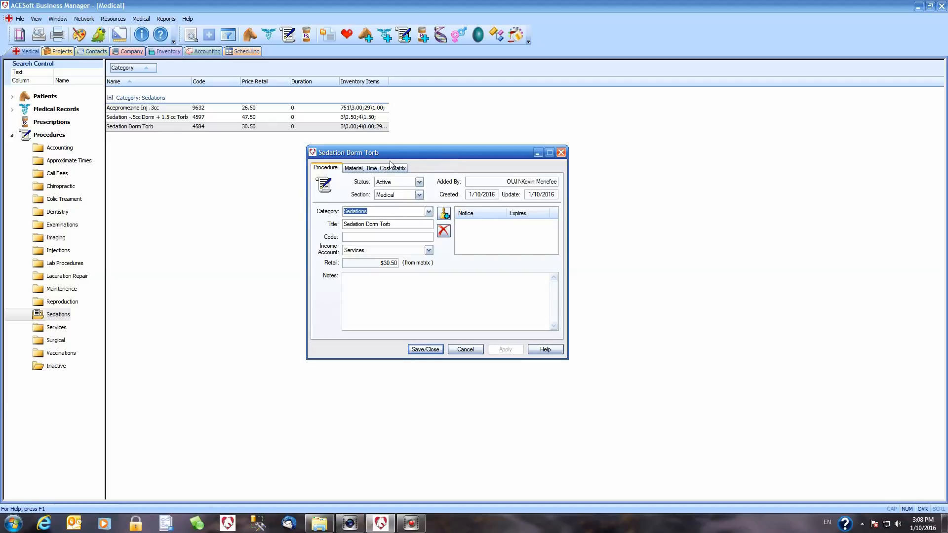
pyautogui.click(375, 167)
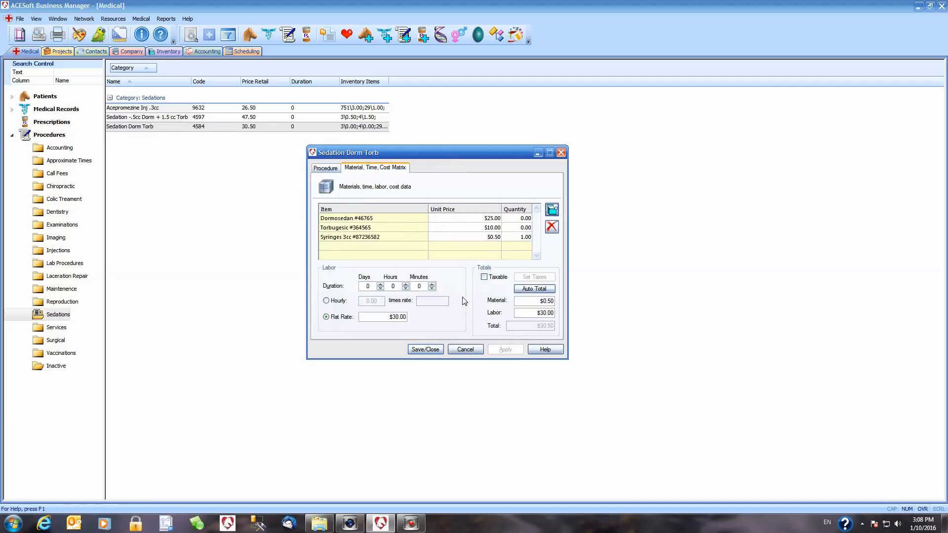
pyautogui.click(317, 169)
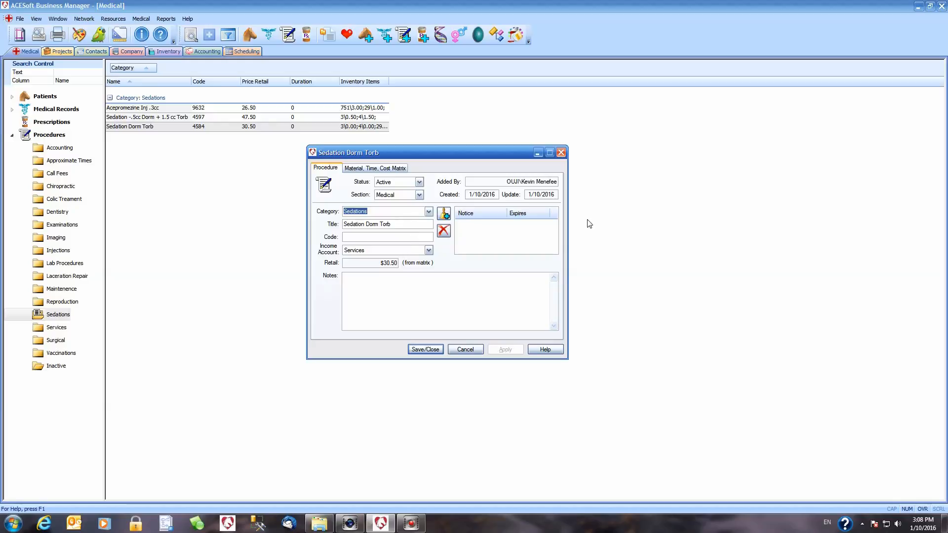
pyautogui.click(562, 153)
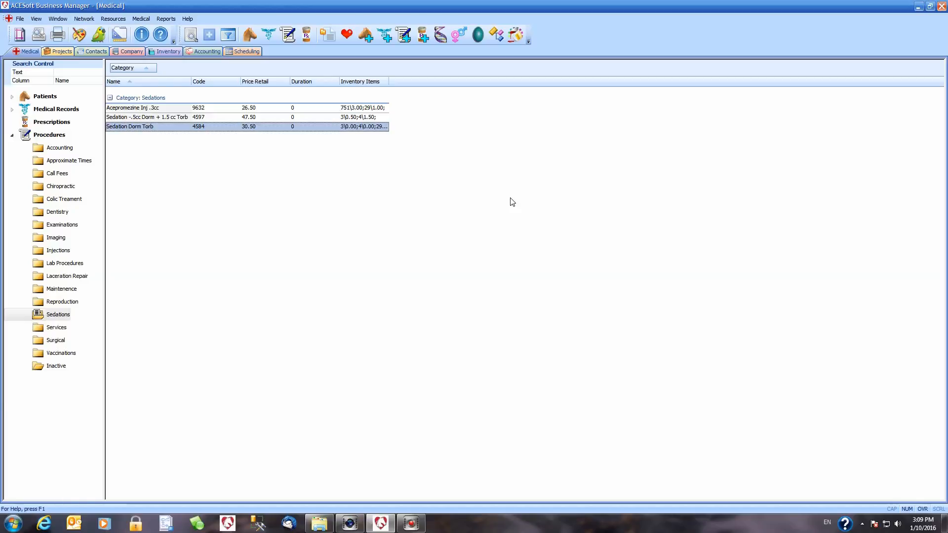
# - Show the contacts list and sort it by mobile phone, by email, and finally by last name
pyautogui.click(92, 52)
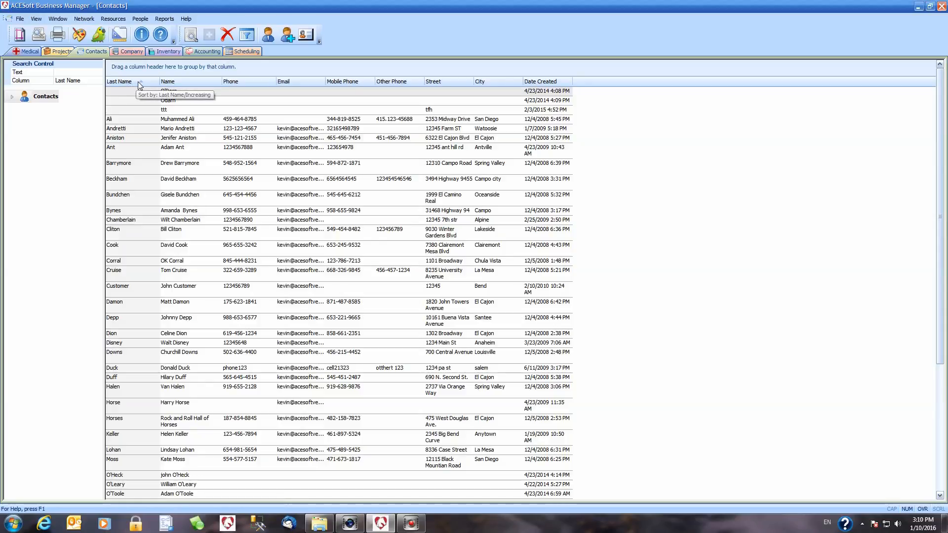
pyautogui.click(350, 83)
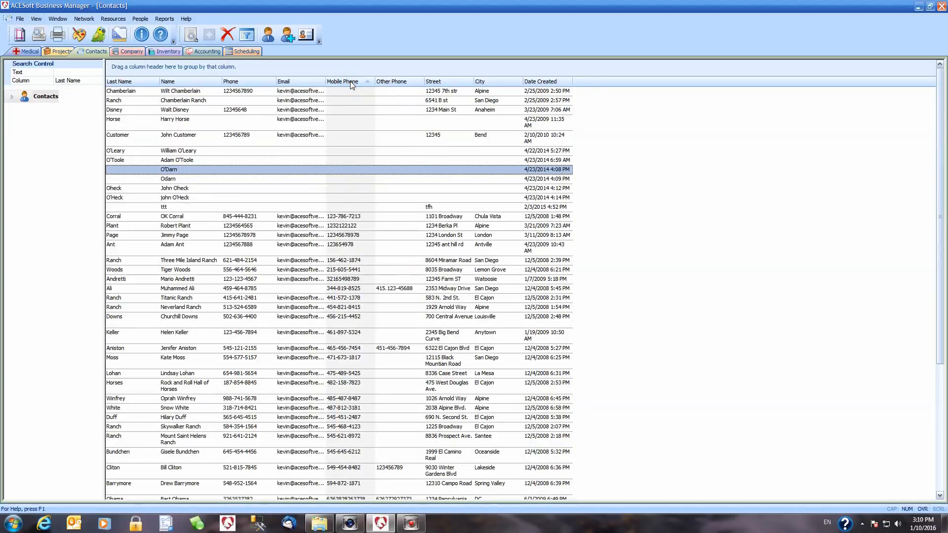
pyautogui.click(309, 81)
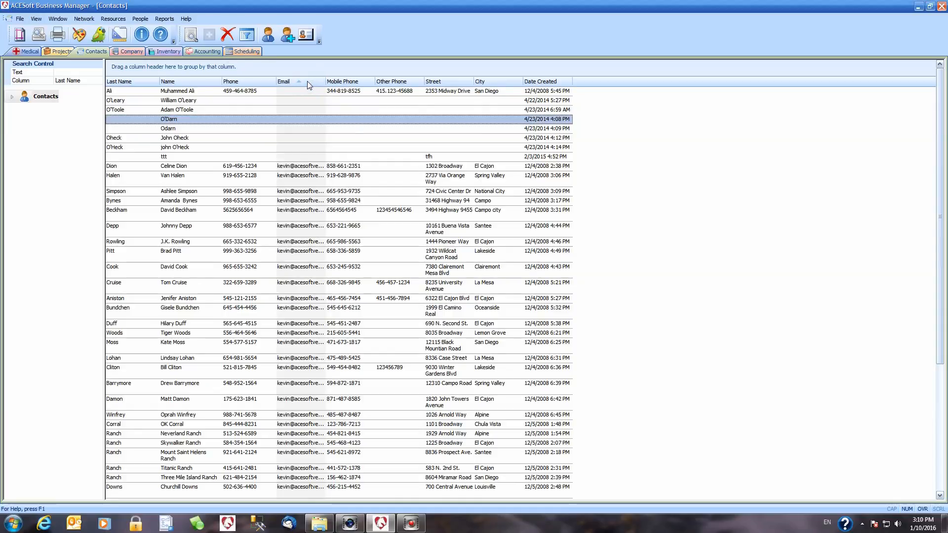
pyautogui.click(134, 82)
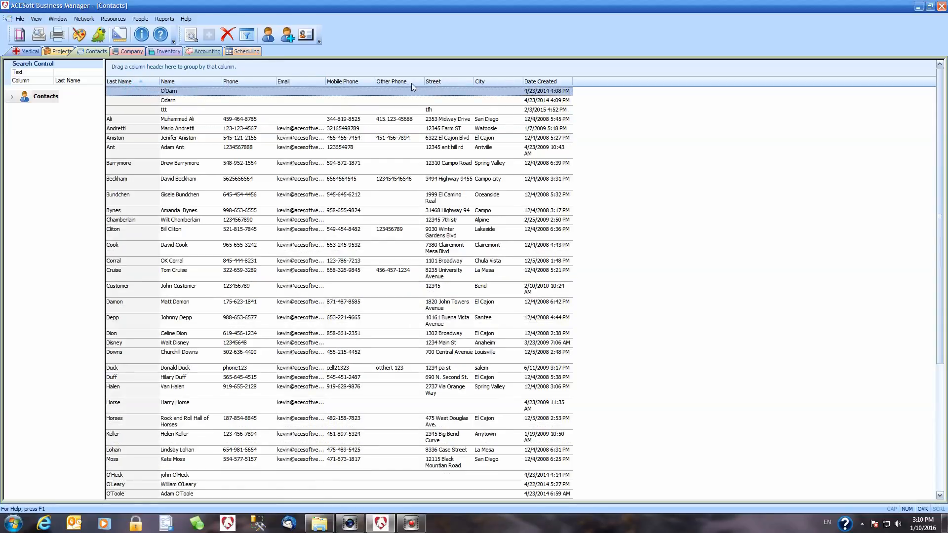
# - Move the City column after Date Created and add the First Name column to the contacts list
pyautogui.moveTo(478, 81); pyautogui.dragTo(578, 83)
pyautogui.rightClick(440, 82)
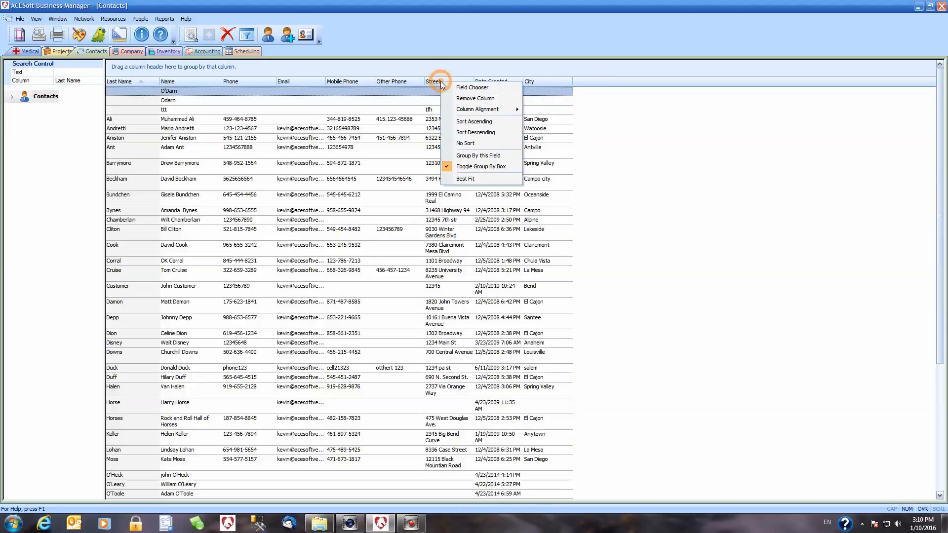
pyautogui.click(453, 84)
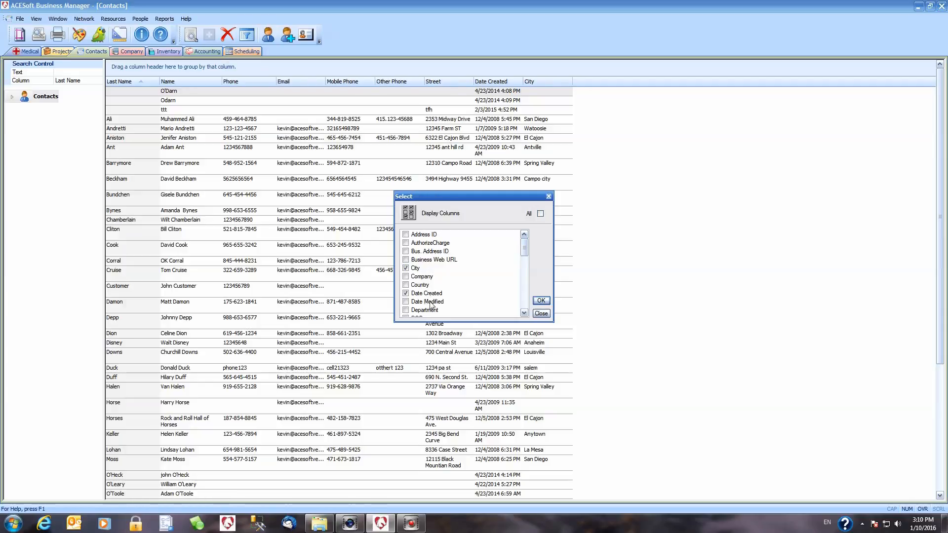
pyautogui.moveTo(524, 248); pyautogui.dragTo(525, 267)
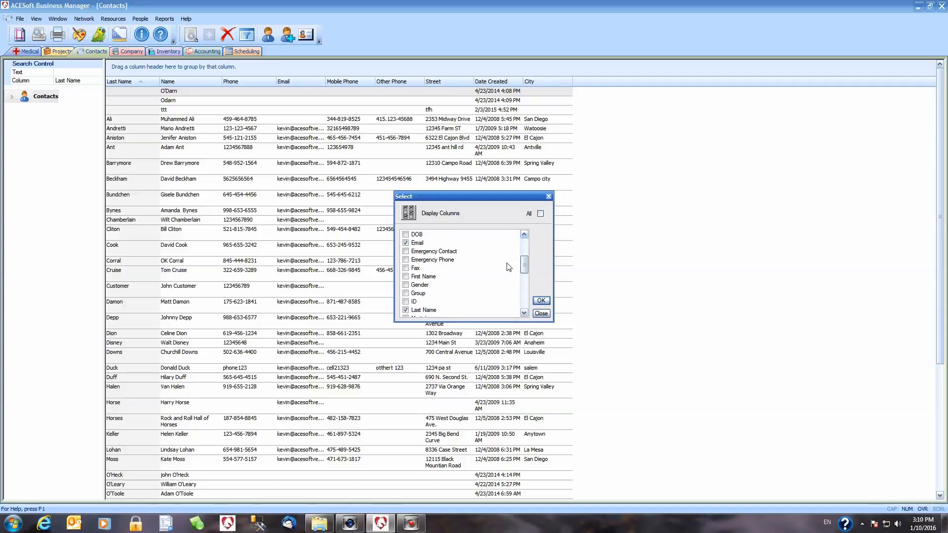
pyautogui.click(406, 276)
pyautogui.click(541, 301)
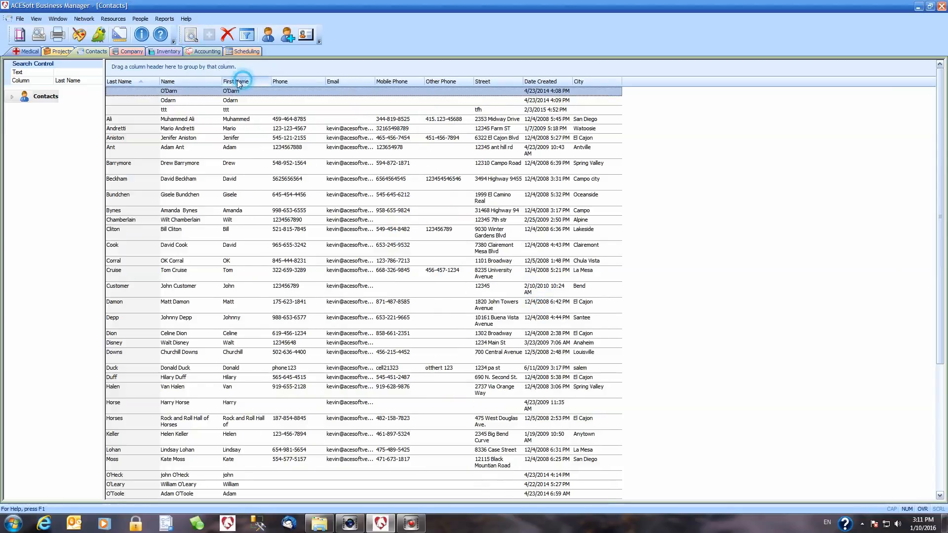
# - Place the First Name column directly after Last Name and widen the Email column to fit full addresses
pyautogui.moveTo(236, 84)
pyautogui.mouseDown()
pyautogui.moveTo(179, 85)
pyautogui.moveTo(242, 81)
pyautogui.mouseUp()
pyautogui.moveTo(406, 81); pyautogui.dragTo(453, 80)
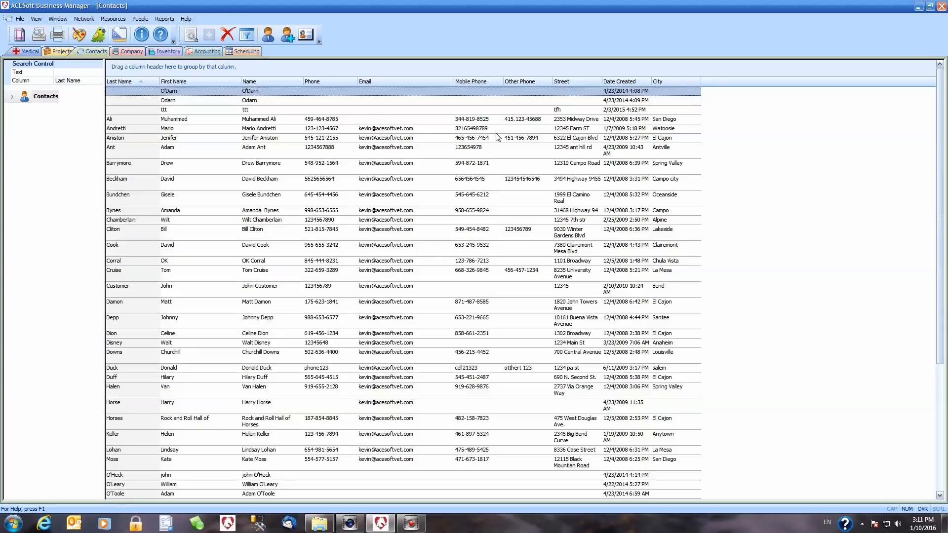
# - Search the contacts by Last Name for "d" and "da", and clear the search text to restore the full list
pyautogui.click(68, 71)
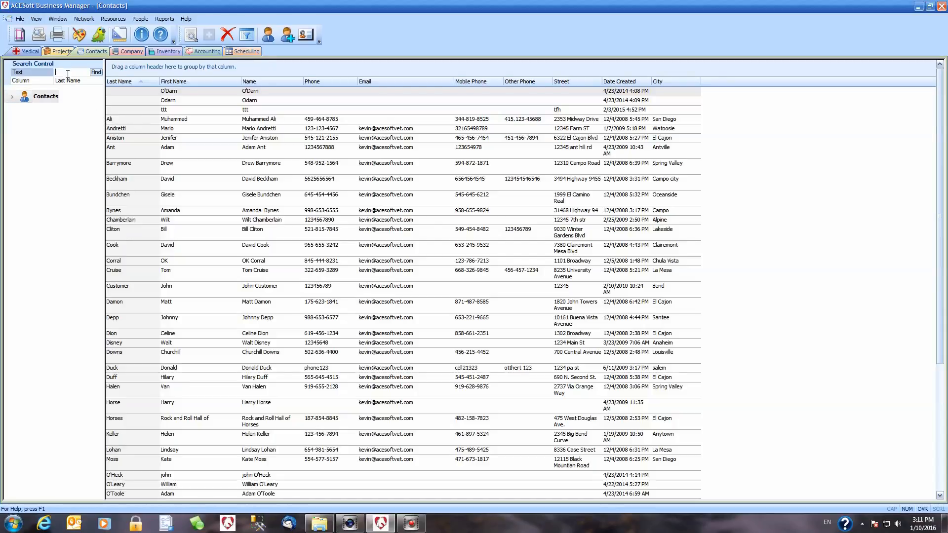
pyautogui.click(97, 82)
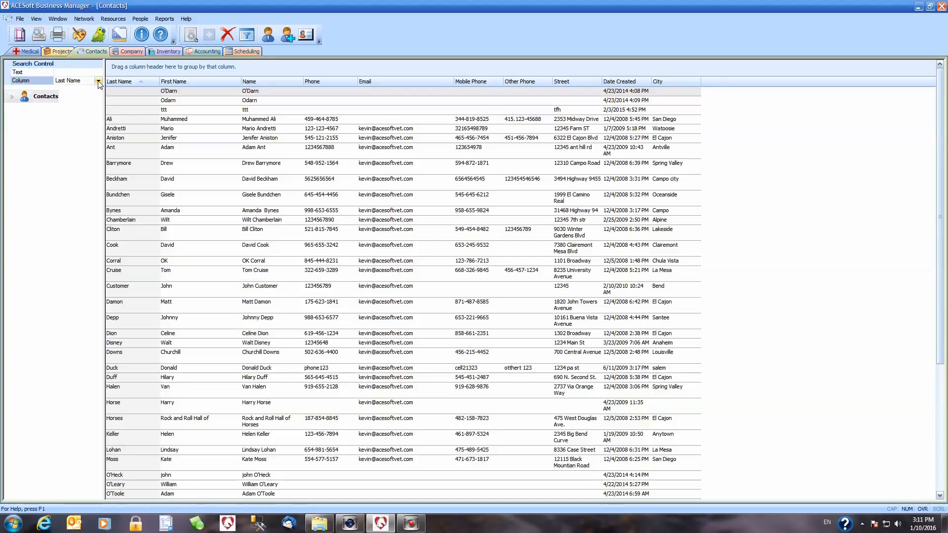
pyautogui.click(97, 81)
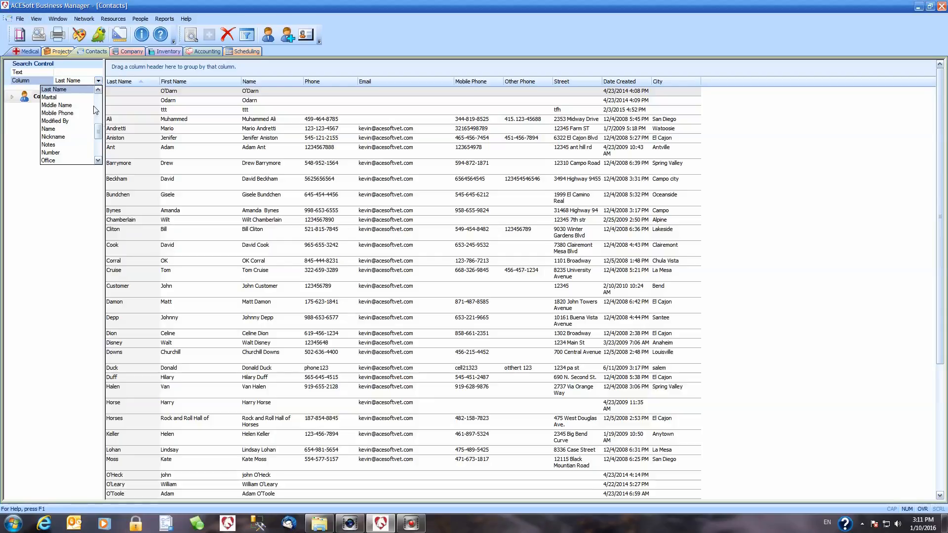
pyautogui.click(68, 90)
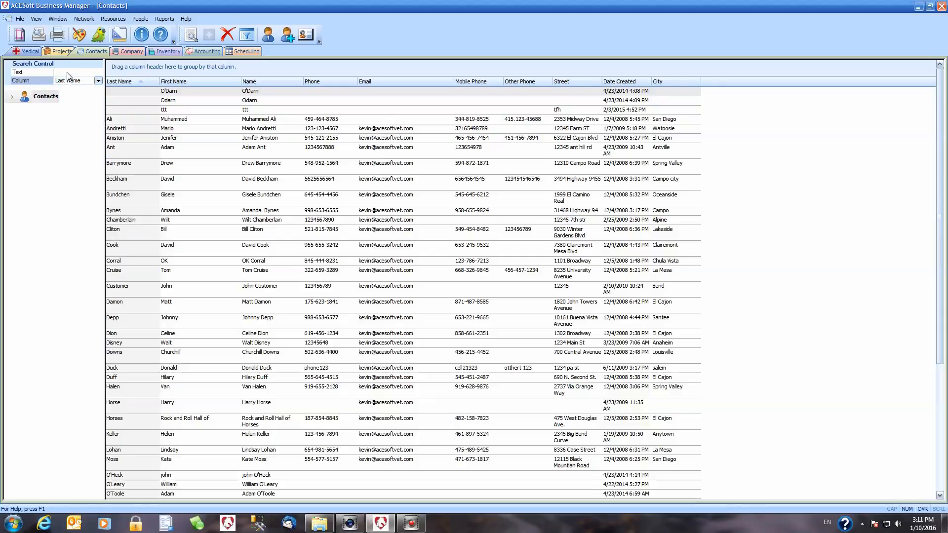
pyautogui.click(68, 73)
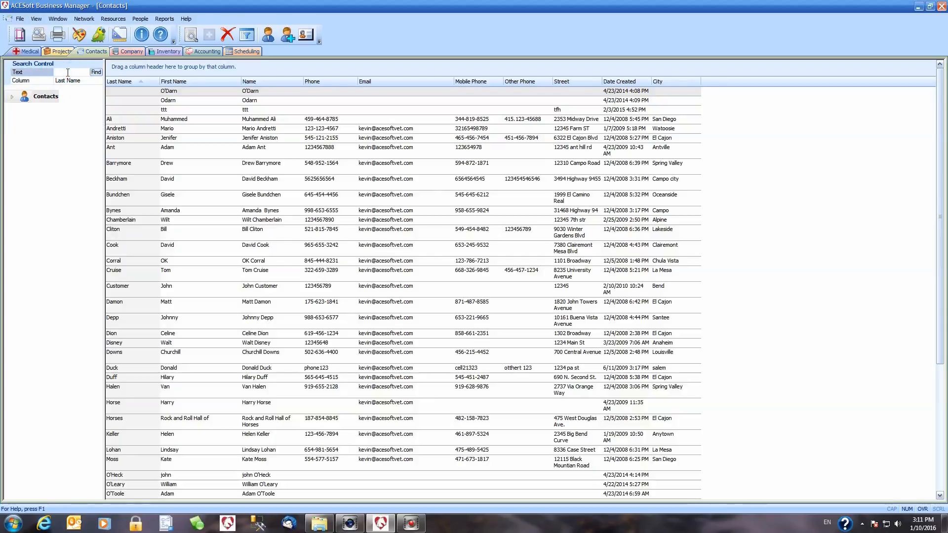
pyautogui.write('d')
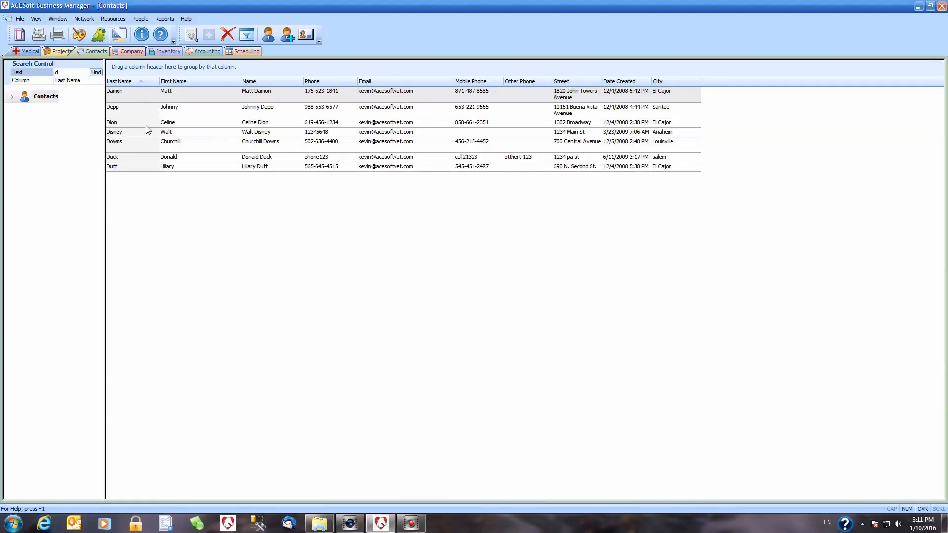
pyautogui.write('a')
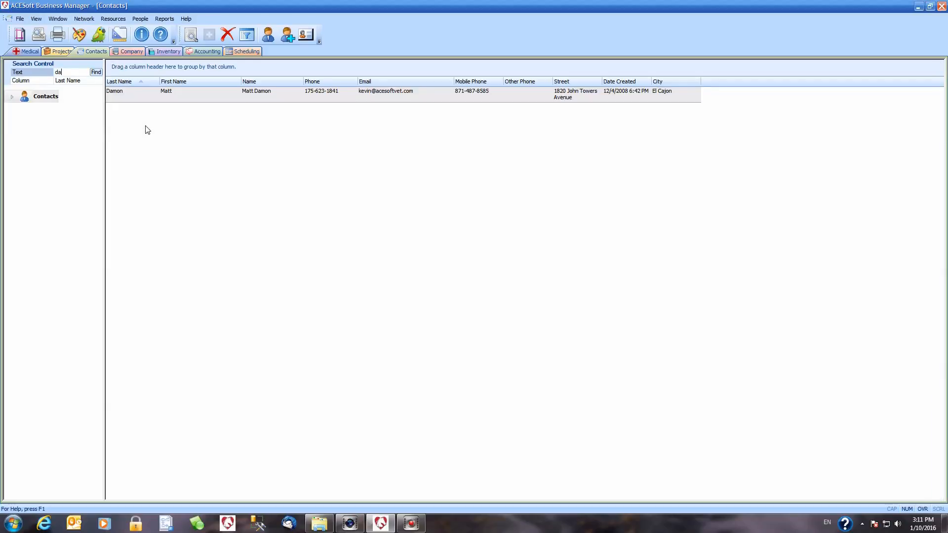
pyautogui.press('BackSpace')
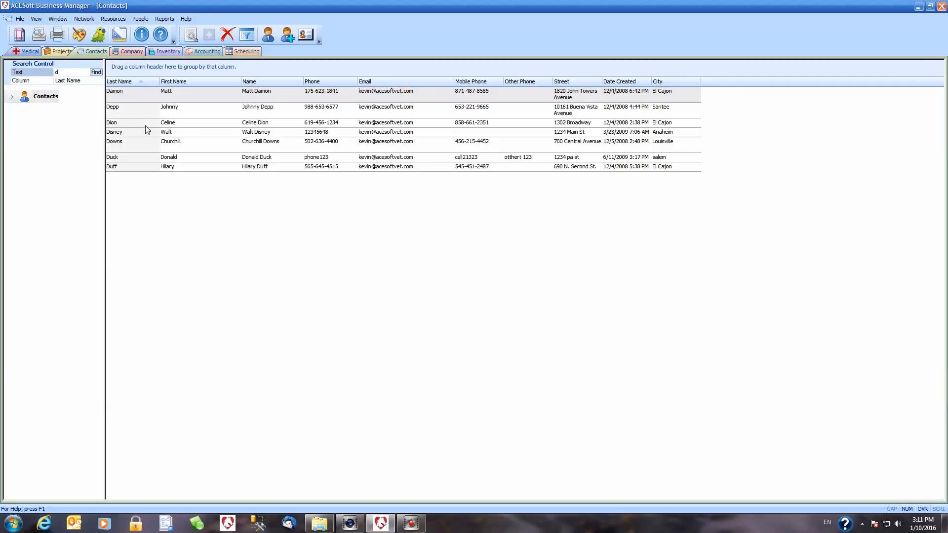
pyautogui.press('BackSpace')
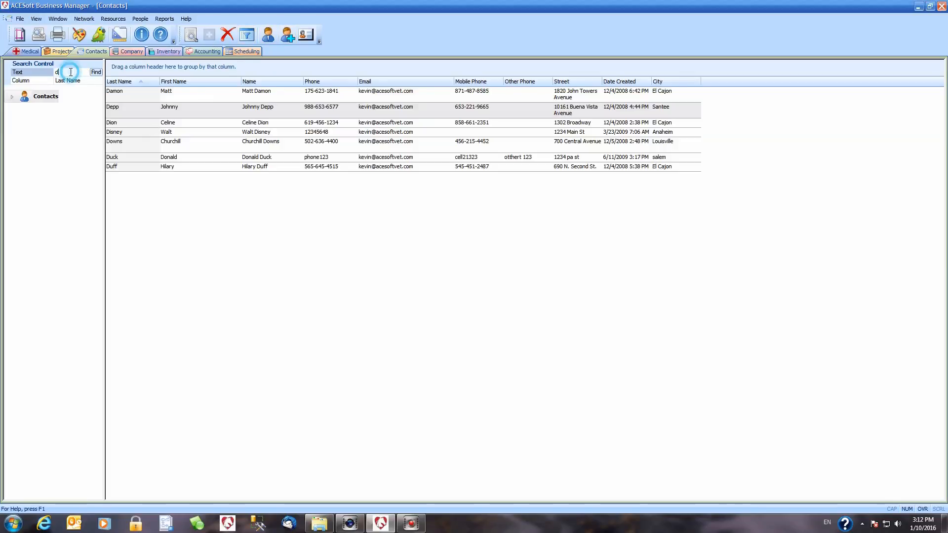
pyautogui.press('BackSpace')
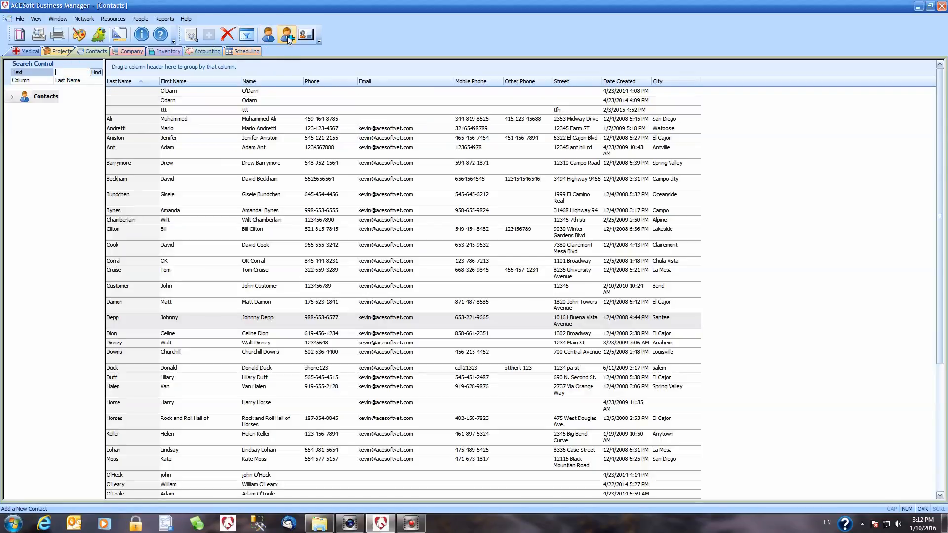
# - Expand the contact types, start a new contact, and enter the customer's first and last name with the full name as display name
pyautogui.click(13, 98)
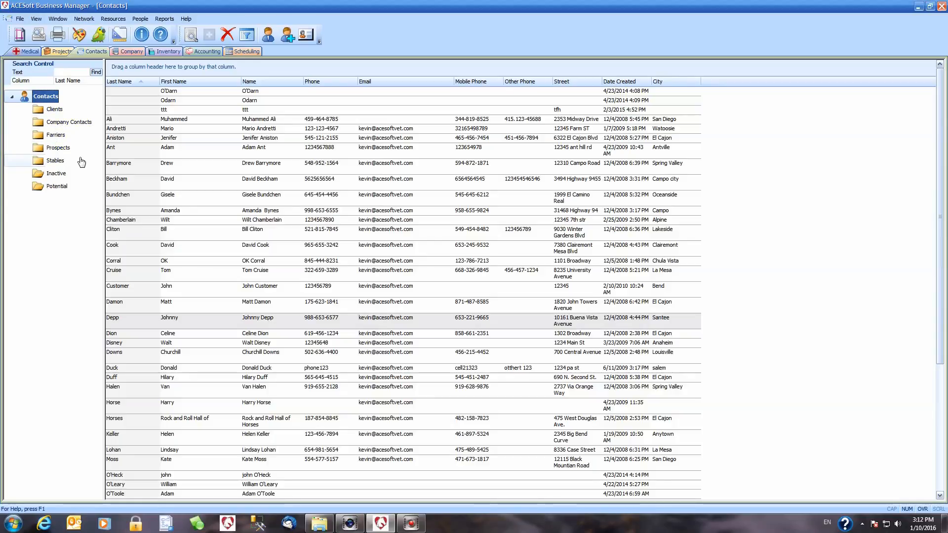
pyautogui.click(290, 36)
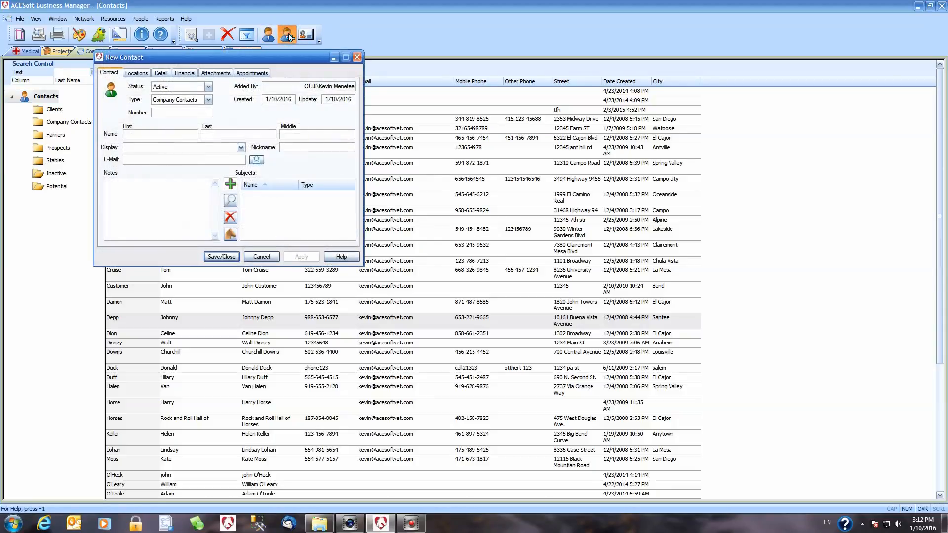
pyautogui.write('Joe')
pyautogui.press('Tab')
pyautogui.write('Cu')
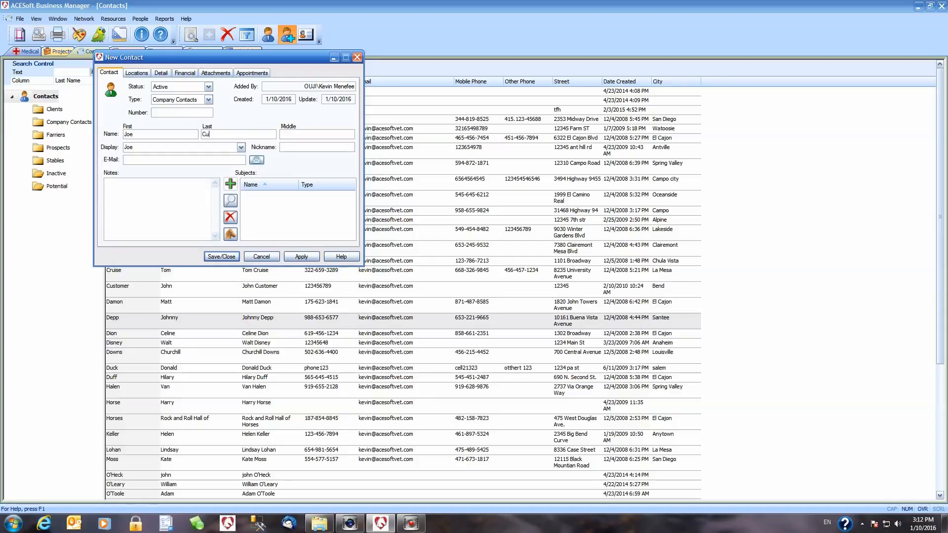
pyautogui.write('stomer')
pyautogui.press('Tab')
pyautogui.click(241, 148)
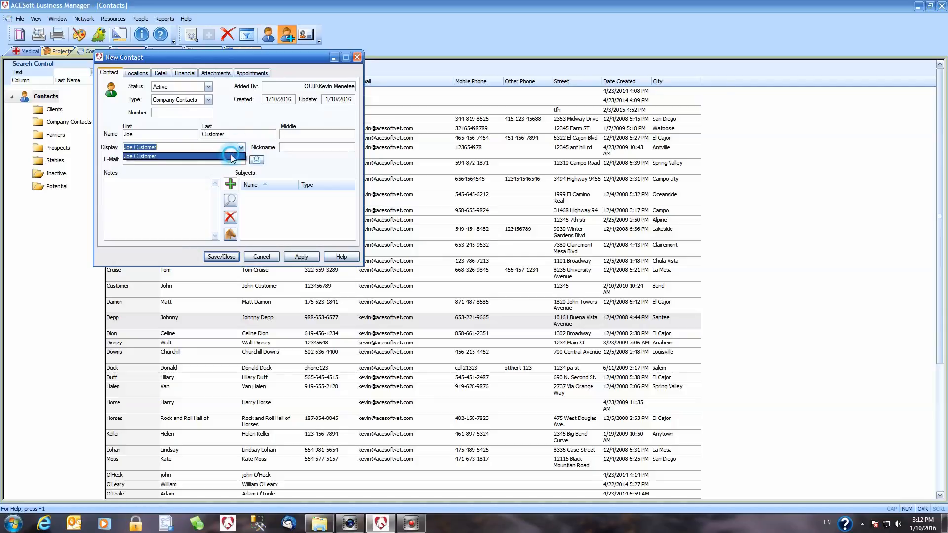
pyautogui.click(234, 157)
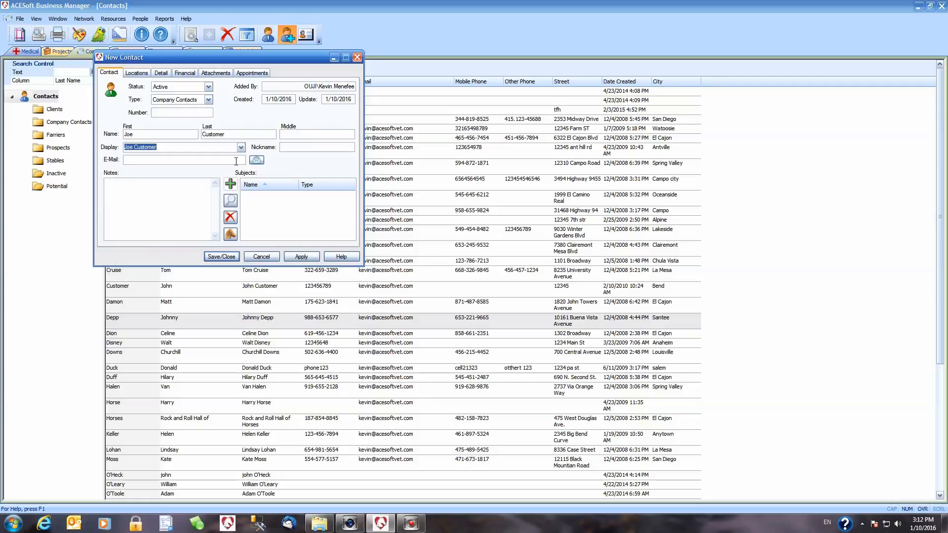
# - Set the new contact's type to Clients
pyautogui.click(208, 99)
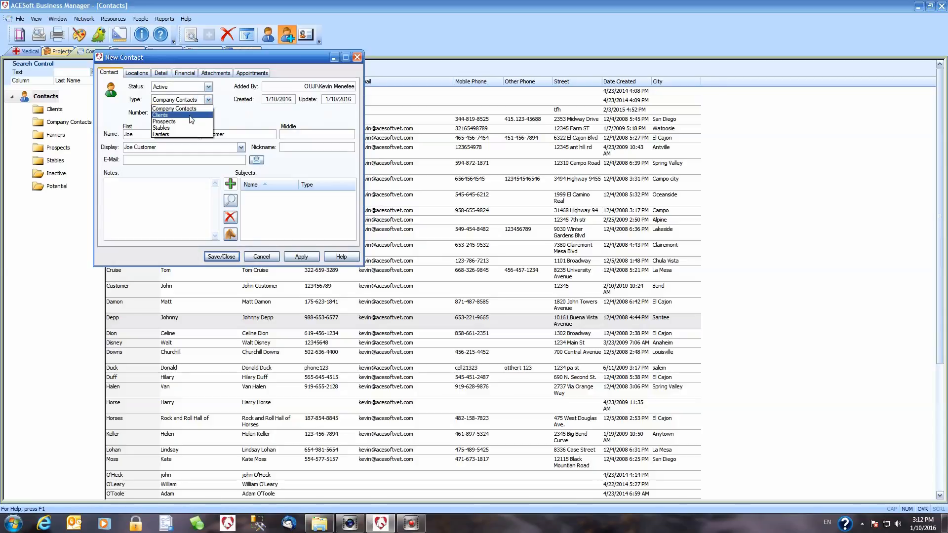
pyautogui.click(191, 115)
pyautogui.click(228, 119)
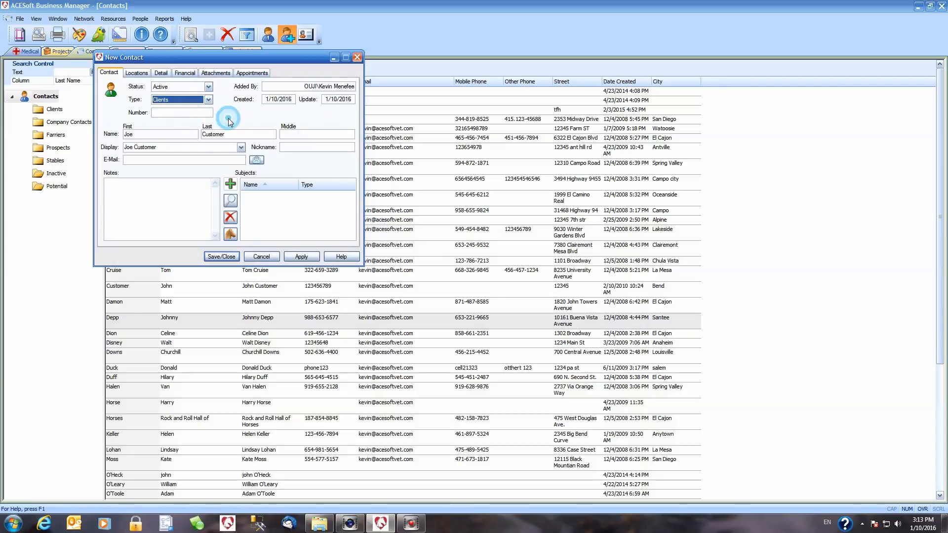
# - Start a location named Home for the new contact and enter the client's street address
pyautogui.click(136, 74)
pyautogui.moveTo(176, 57); pyautogui.dragTo(297, 87)
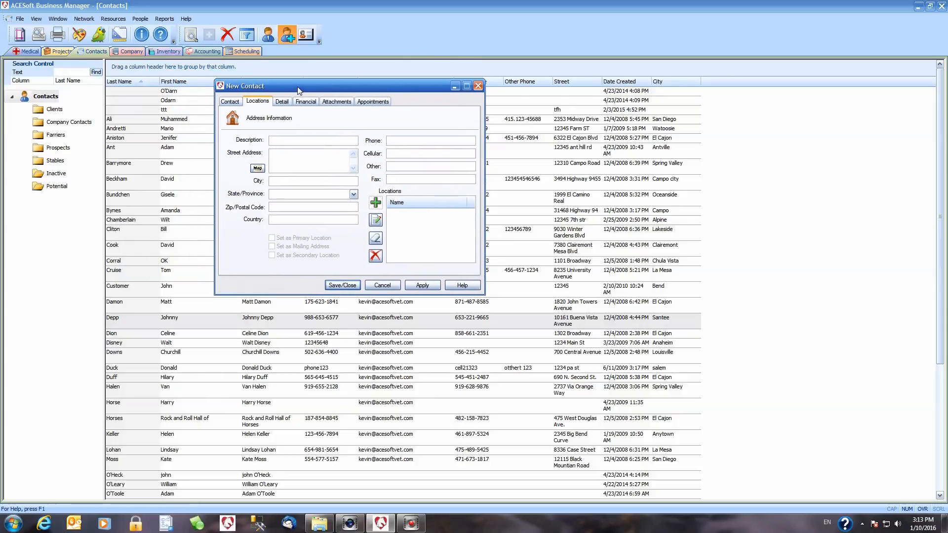
pyautogui.write('Ho')
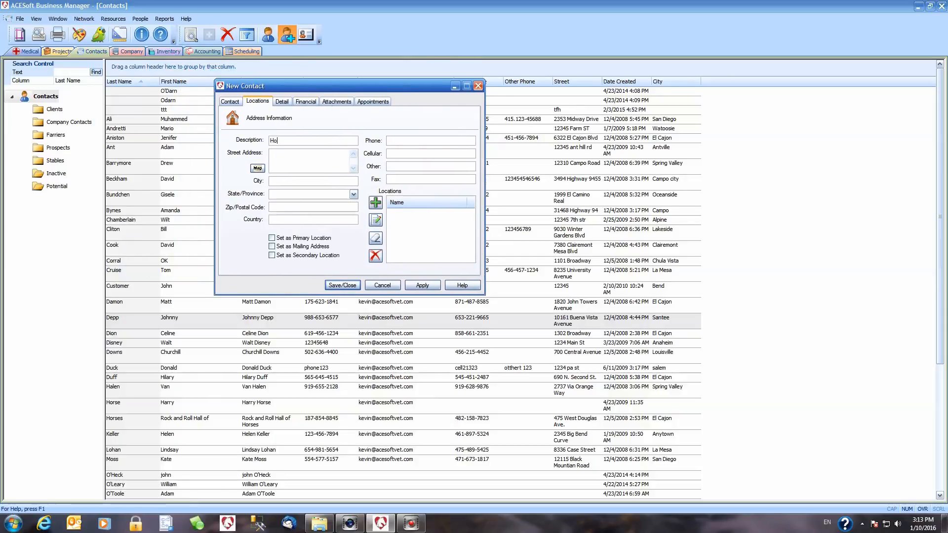
pyautogui.write('me')
pyautogui.write('1234')
pyautogui.write(' 4th')
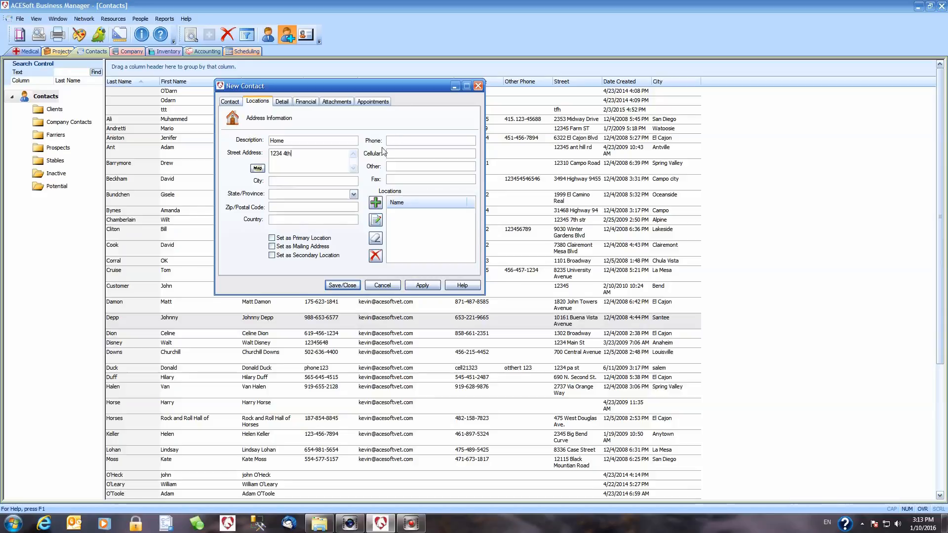
# - Complete the Home location's address with the city, state and zip code
pyautogui.click(333, 179)
pyautogui.write('Anytown')
pyautogui.press('Tab')
pyautogui.write('California')
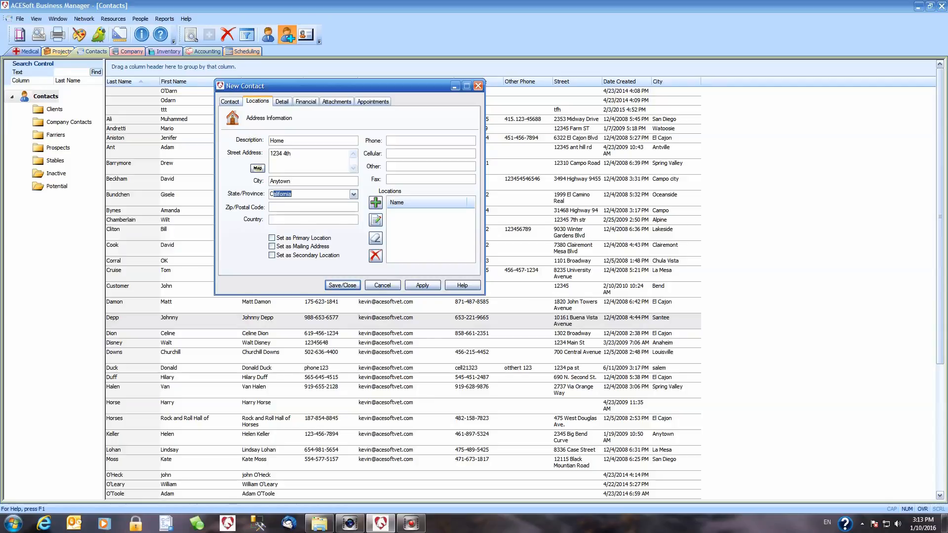
pyautogui.hotkey('shift', 'Tab')
pyautogui.press('Tab')
pyautogui.press('Tab')
# - Enter the phone number, set Home as primary location and mailing address, and add it to the contact's locations
pyautogui.click(402, 141)
pyautogui.write('123456789')
pyautogui.click(272, 239)
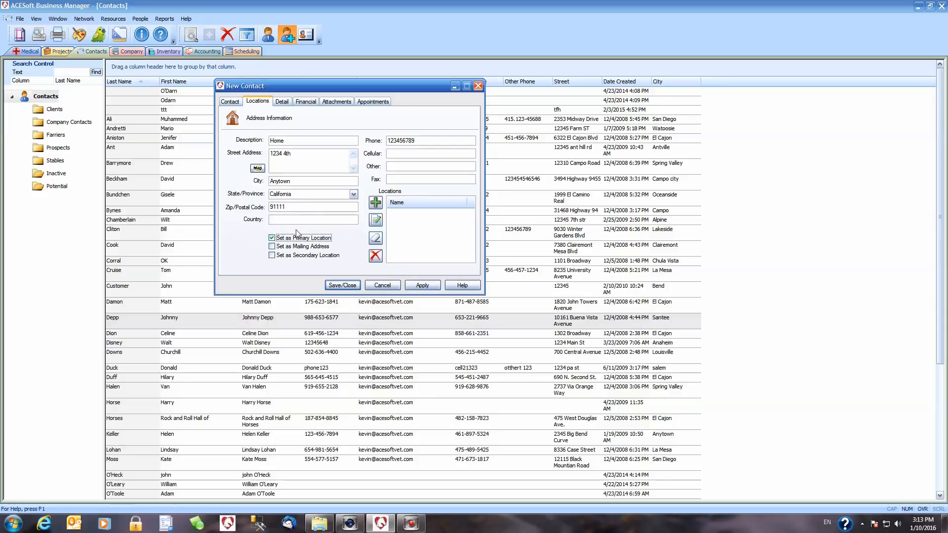
pyautogui.click(272, 247)
pyautogui.click(375, 202)
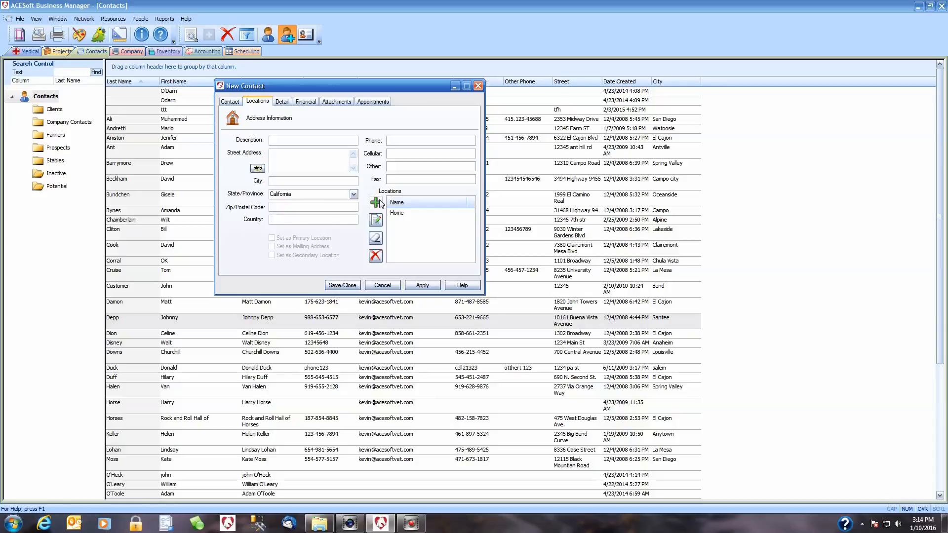
# - Apply the new contact's details without closing the record, and start a new patient from its subjects list
pyautogui.click(235, 104)
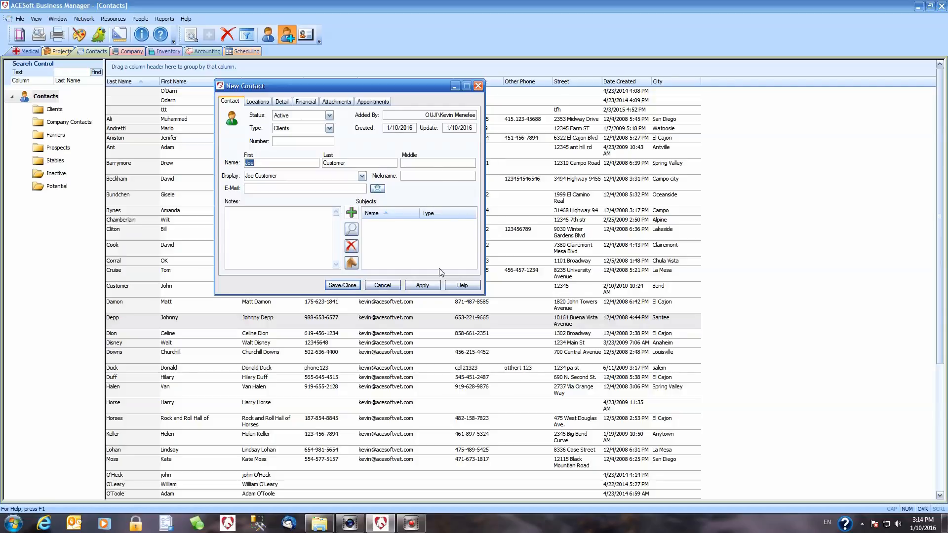
pyautogui.click(420, 285)
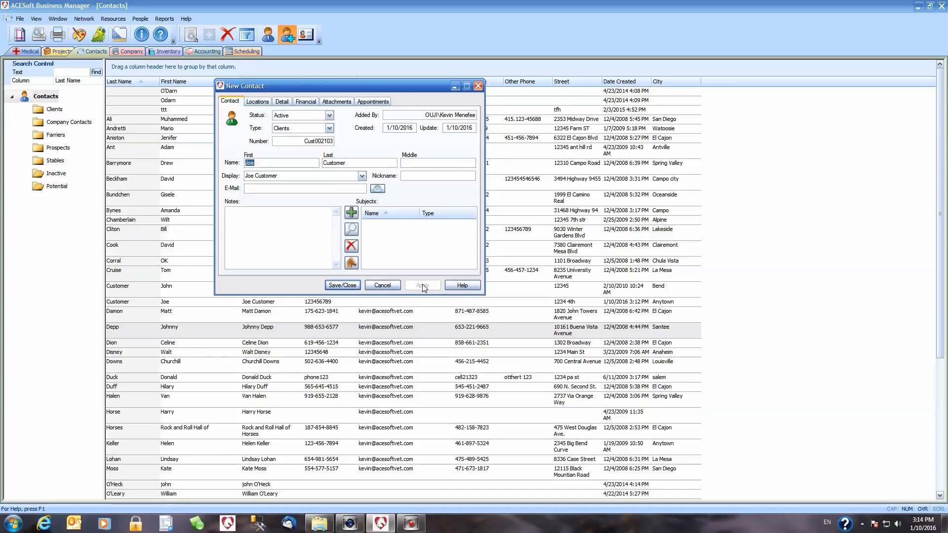
pyautogui.click(351, 214)
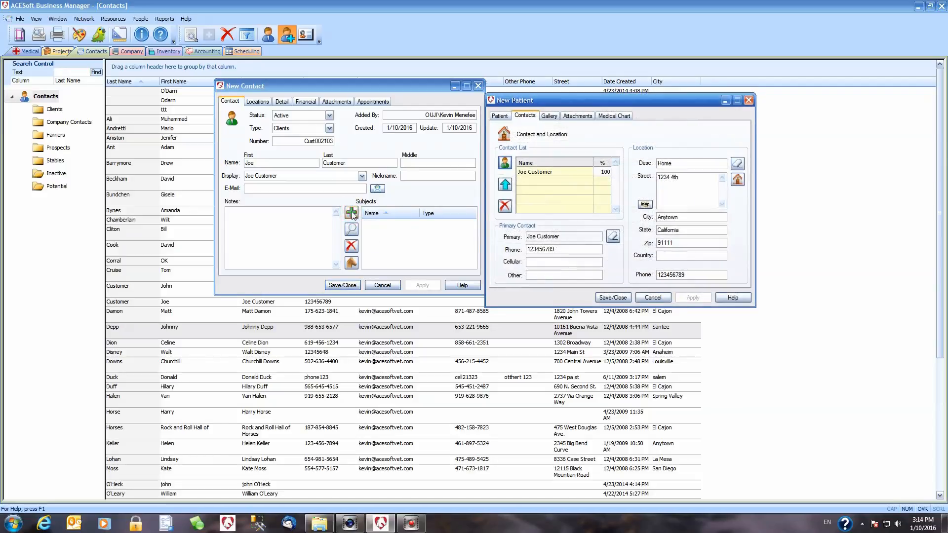
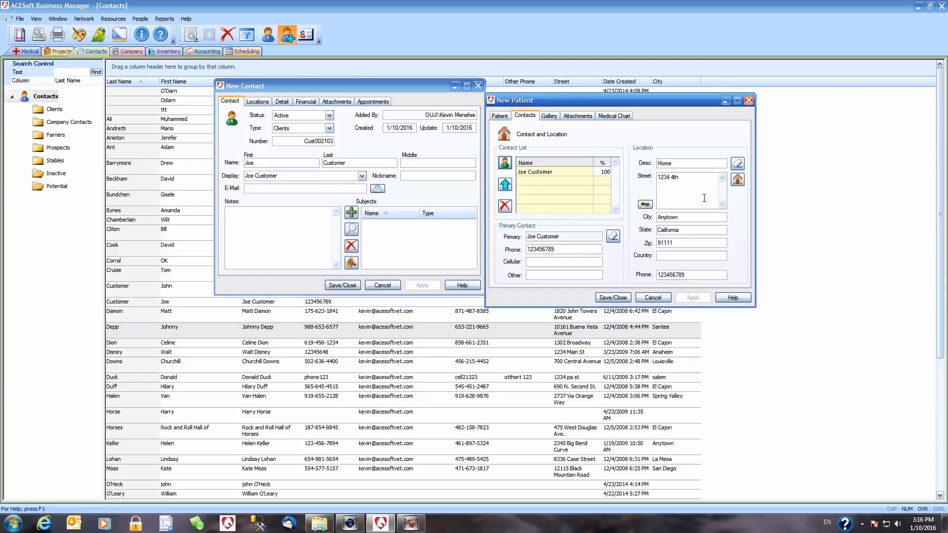
# - Filter the contact selection by Stables and add Churchill Downs to the patient's contact list
pyautogui.click(506, 163)
pyautogui.click(610, 258)
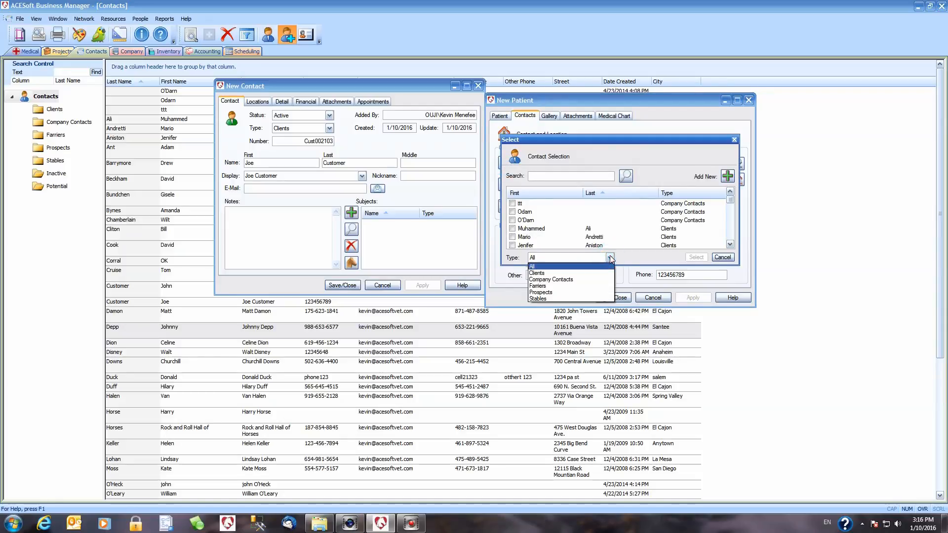
pyautogui.click(543, 298)
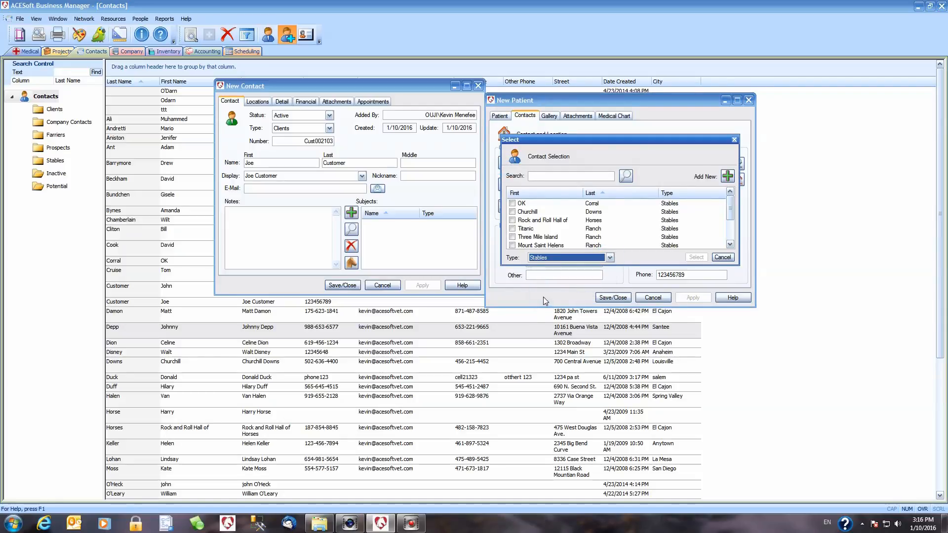
pyautogui.click(512, 212)
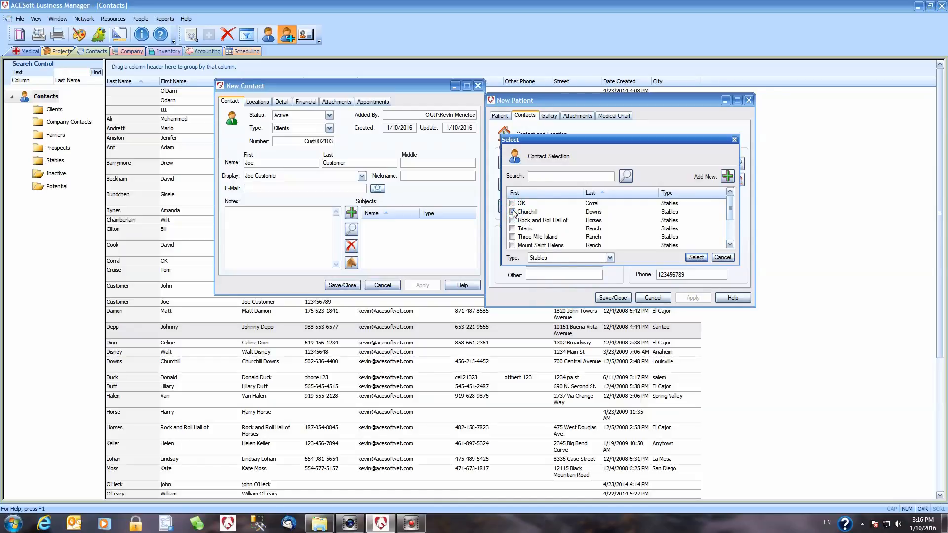
pyautogui.click(696, 257)
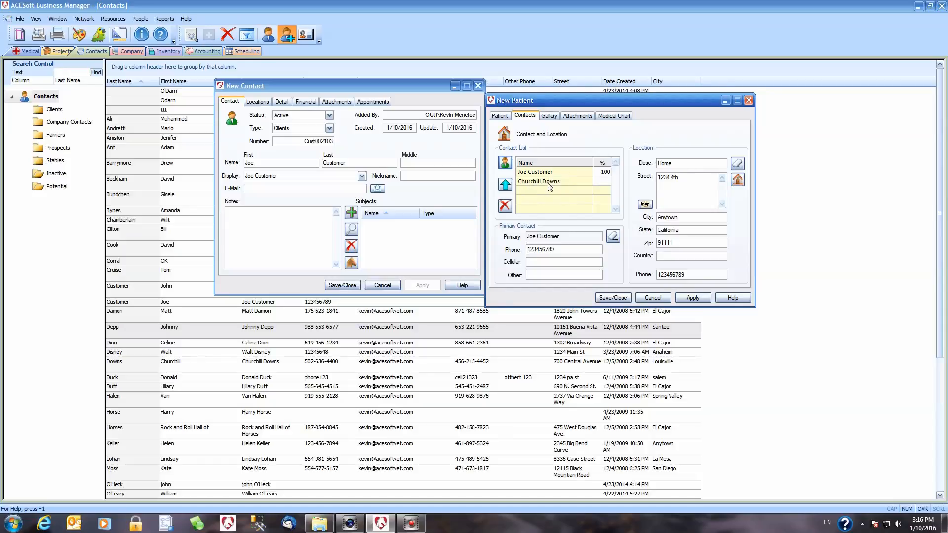
# - Set the patient's location to the Churchill Downs address
pyautogui.click(738, 180)
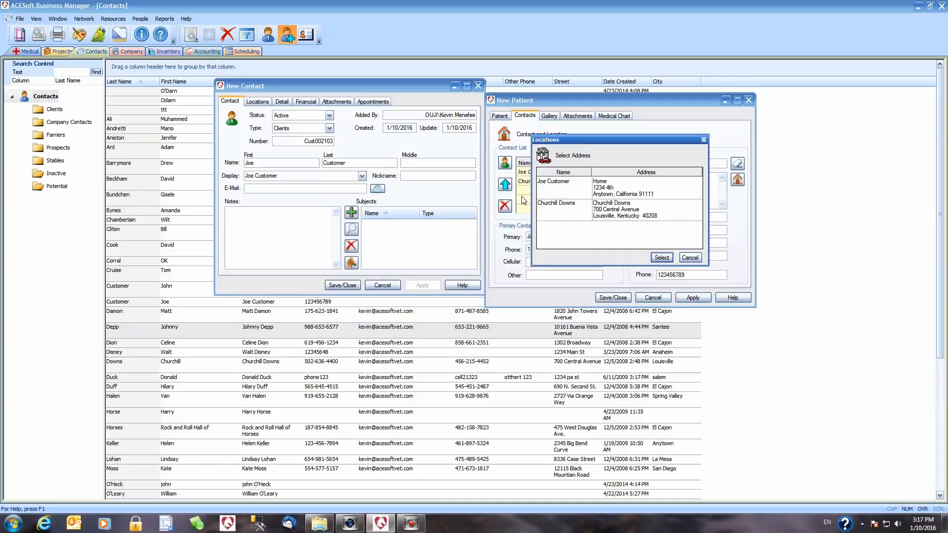
pyautogui.click(637, 209)
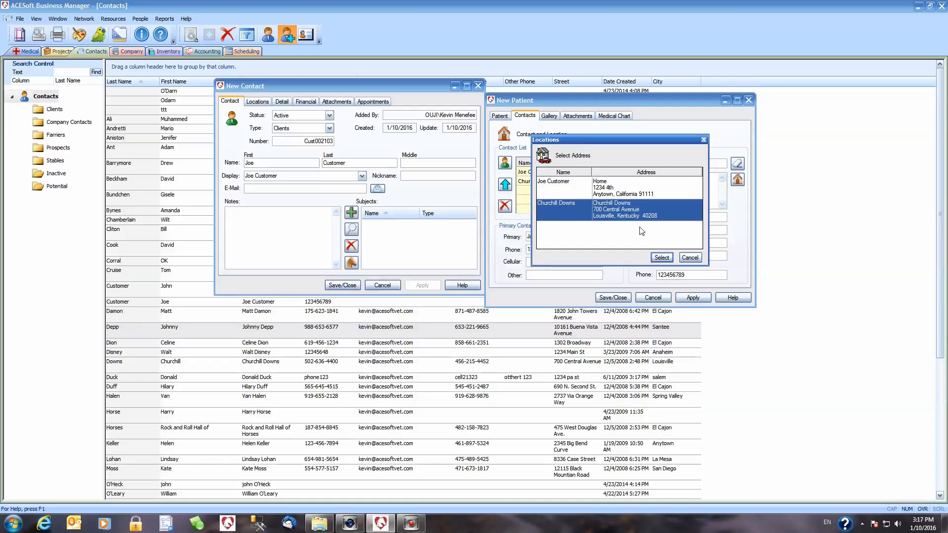
pyautogui.click(662, 258)
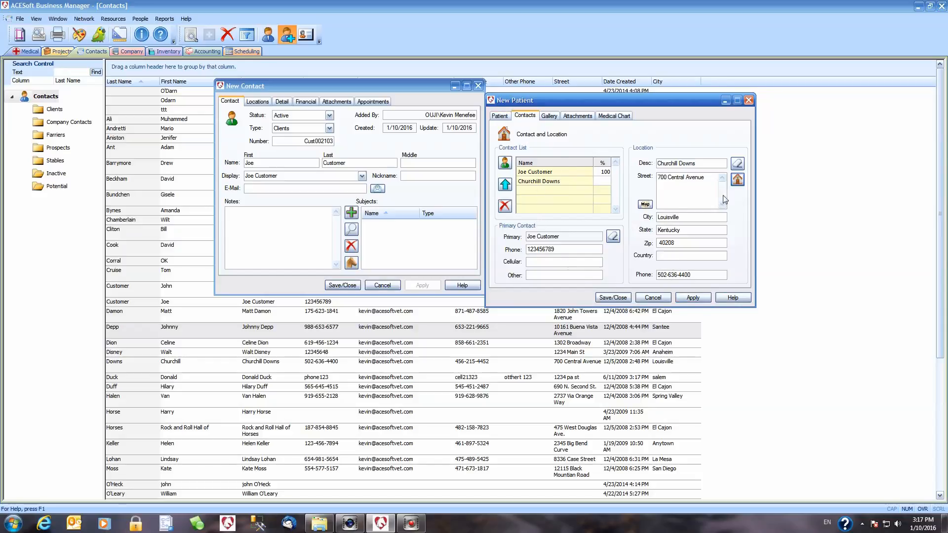
# - Name the patient George with the nickname Geo, and use Geo as the display name
pyautogui.click(500, 116)
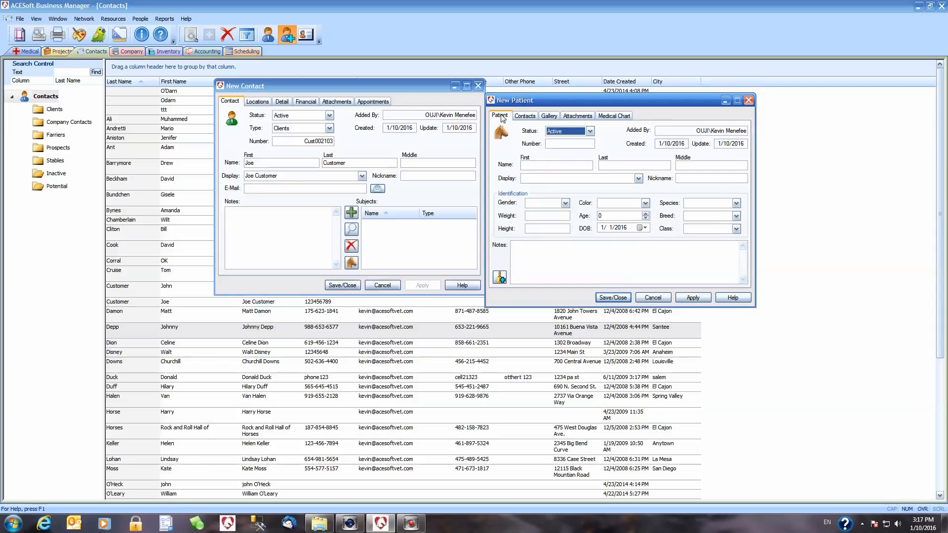
pyautogui.click(549, 164)
pyautogui.write('George')
pyautogui.click(692, 177)
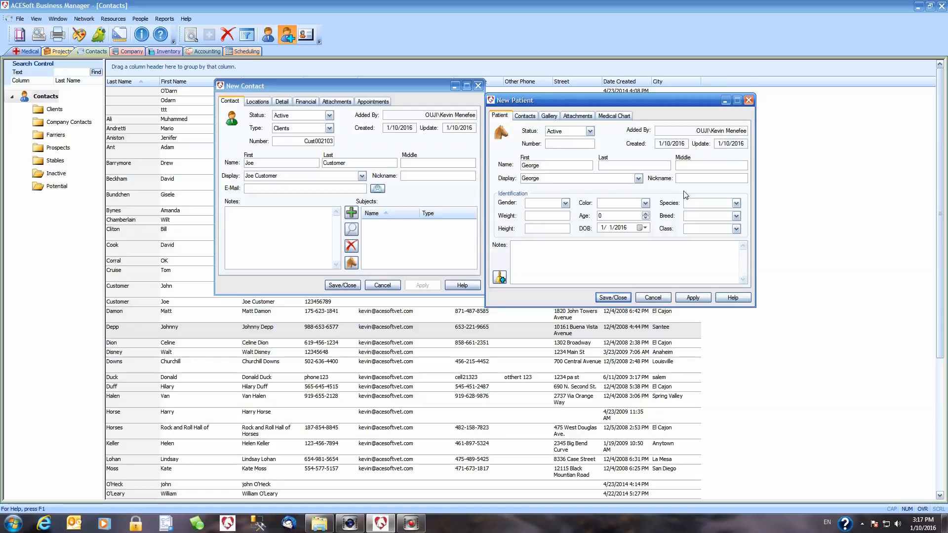
pyautogui.write('Geo')
pyautogui.click(661, 165)
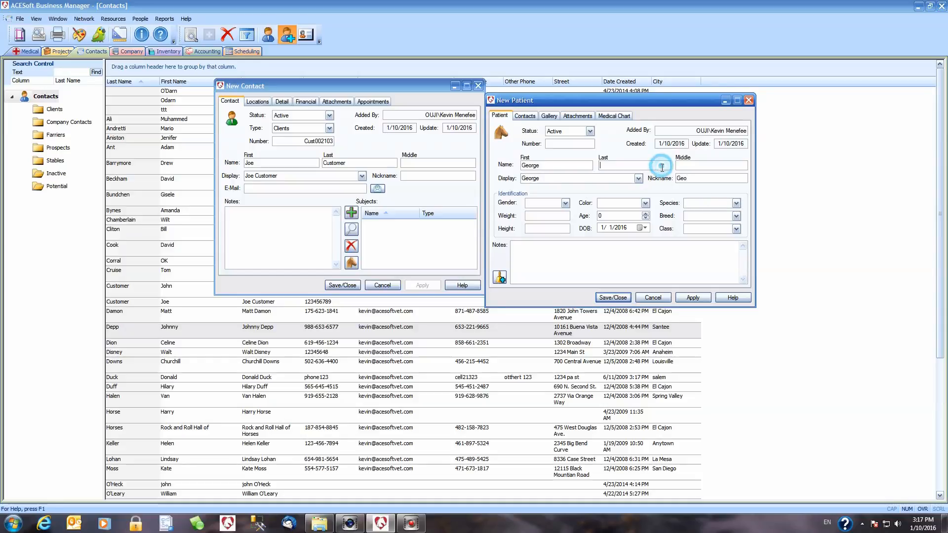
pyautogui.click(639, 179)
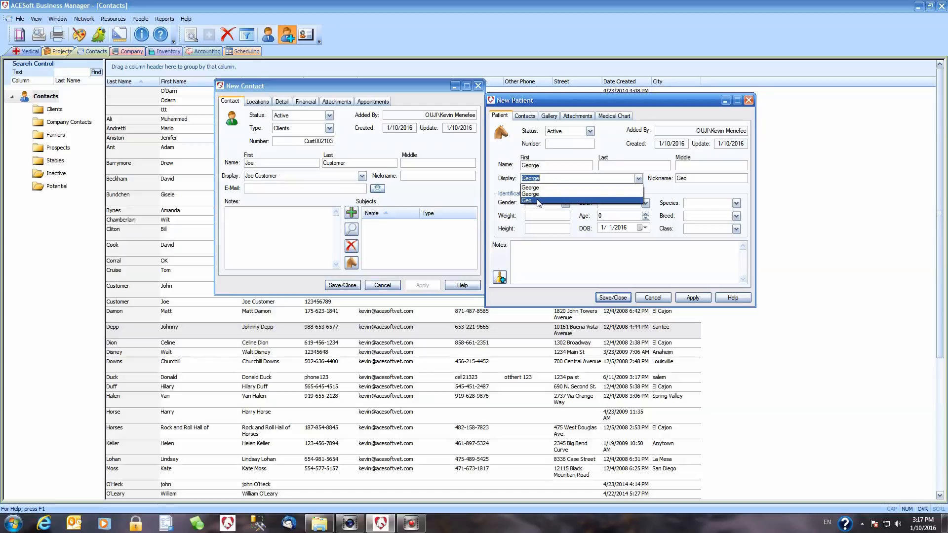
pyautogui.click(537, 200)
pyautogui.click(650, 192)
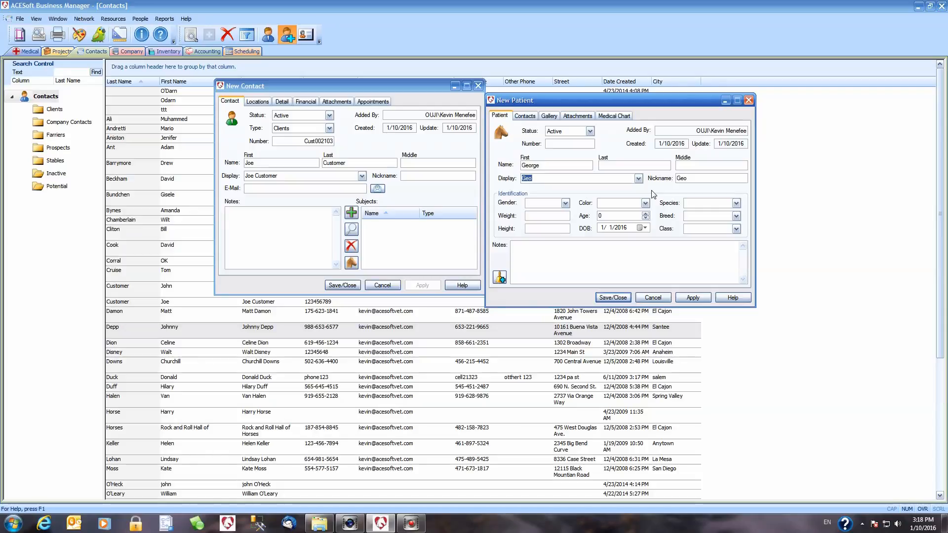
# - Examine the gender choices and the gender category list where new entries can be added
pyautogui.click(566, 205)
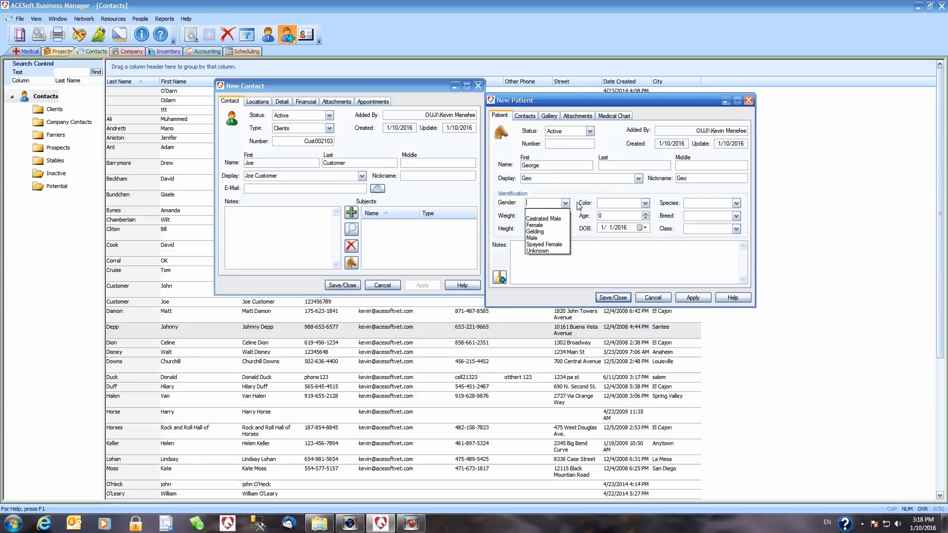
pyautogui.click(577, 200)
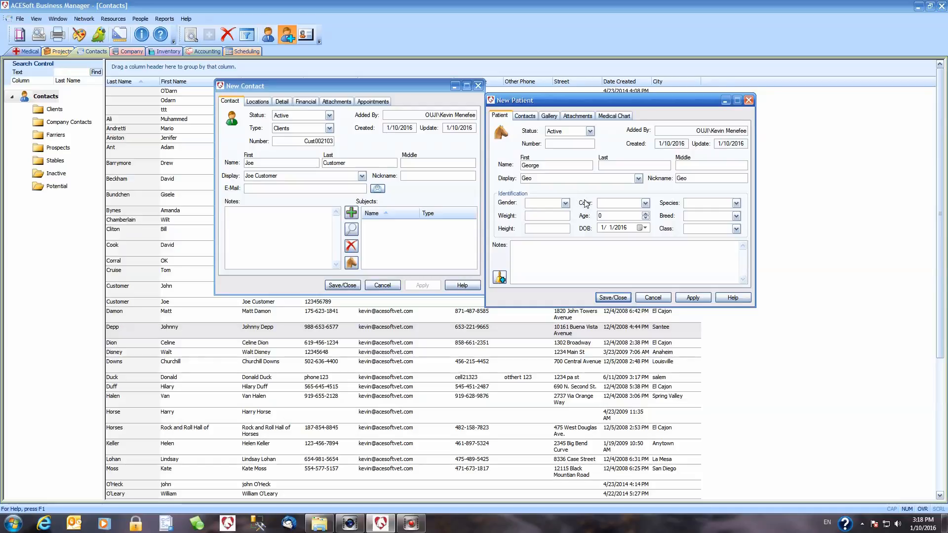
pyautogui.click(566, 205)
pyautogui.click(567, 204)
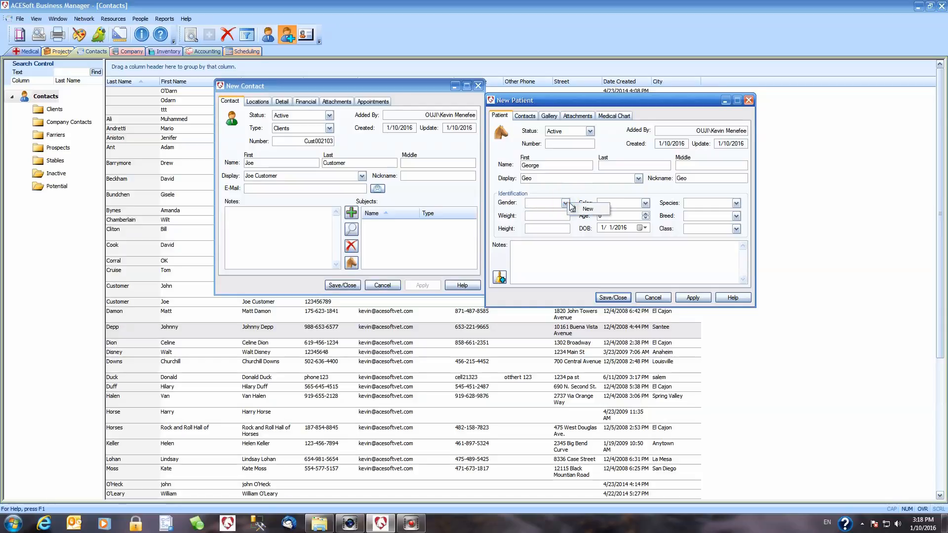
pyautogui.click(582, 209)
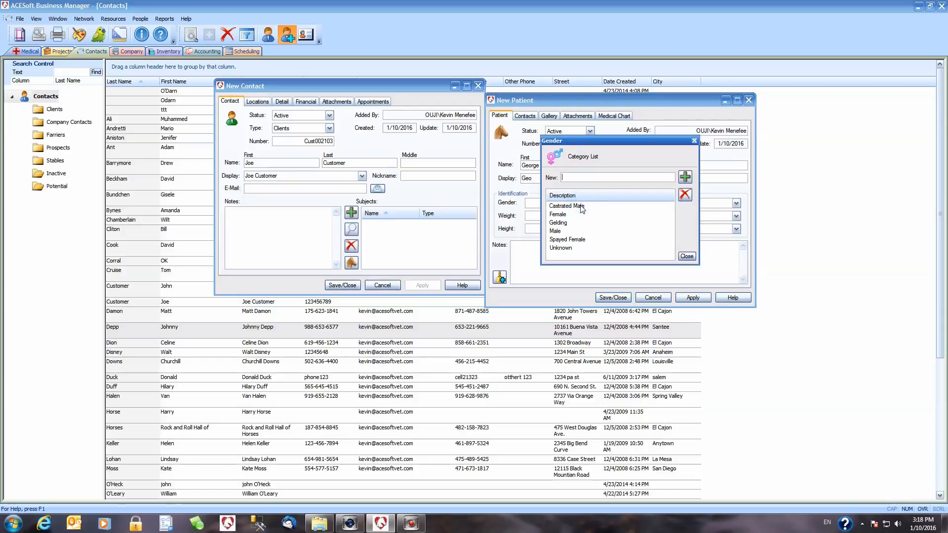
pyautogui.click(694, 141)
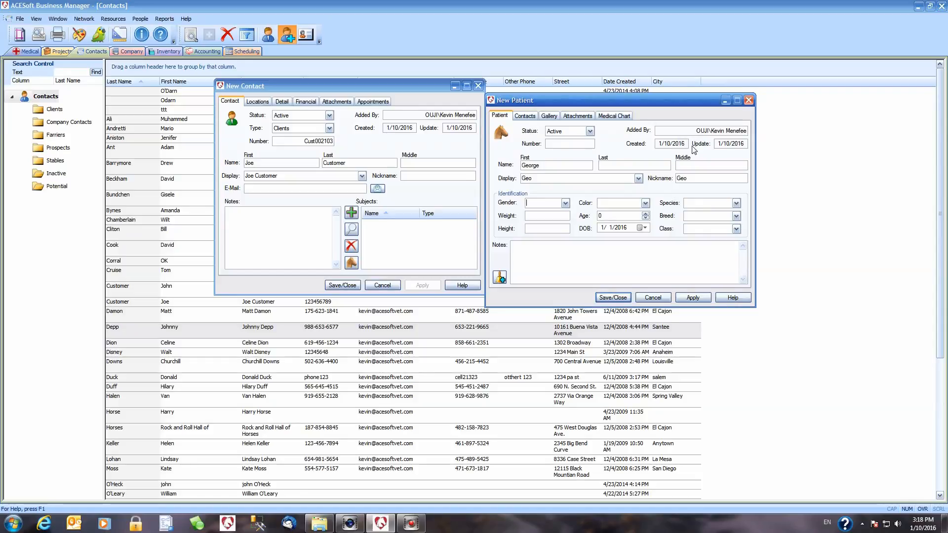
# - Set the patient's color to Bay Color and the age to 10
pyautogui.click(645, 204)
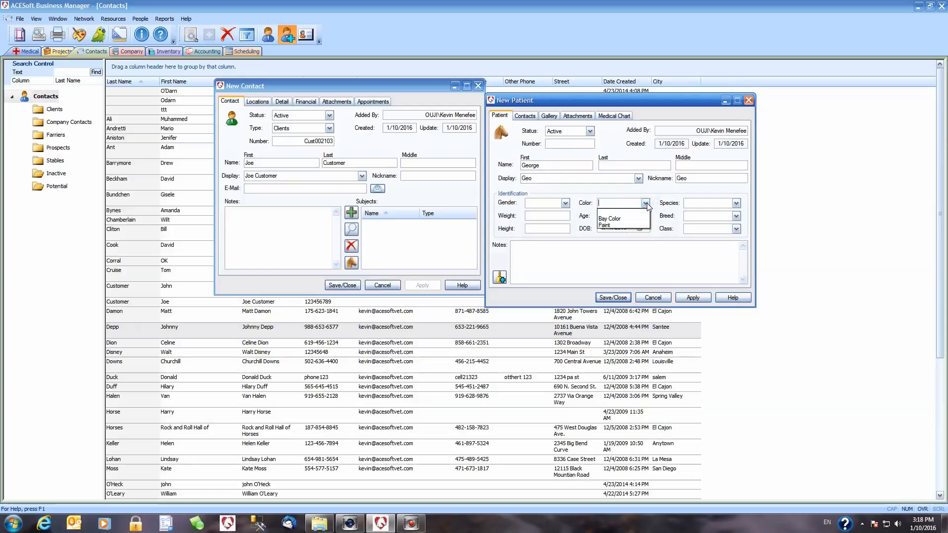
pyautogui.click(650, 205)
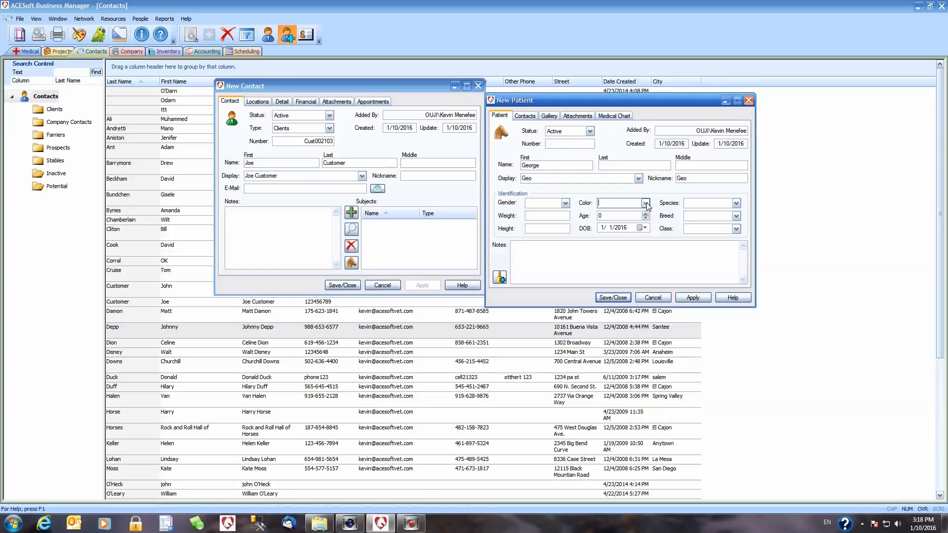
pyautogui.rightClick(648, 206)
pyautogui.click(646, 204)
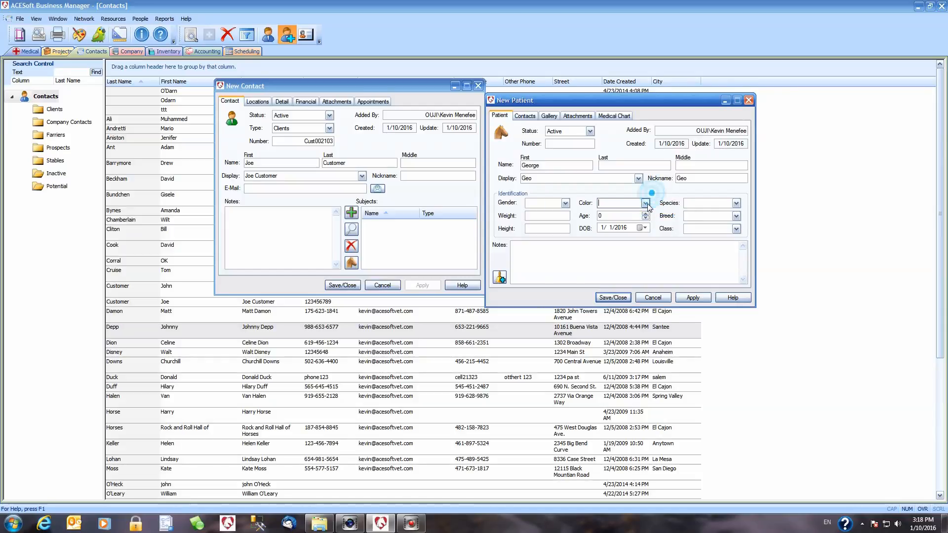
pyautogui.click(646, 204)
pyautogui.click(641, 218)
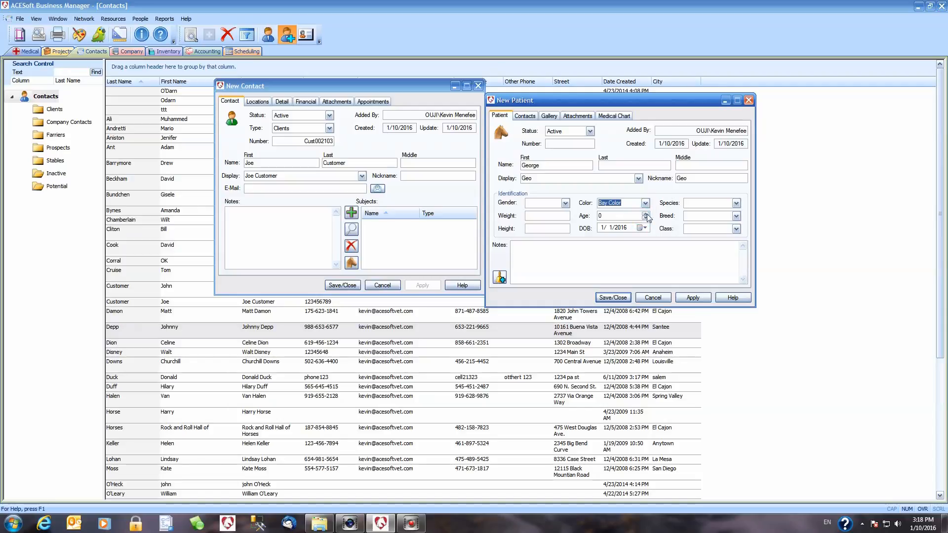
pyautogui.click(600, 216)
pyautogui.write('10')
# - Set the patient's species to Equine
pyautogui.click(705, 202)
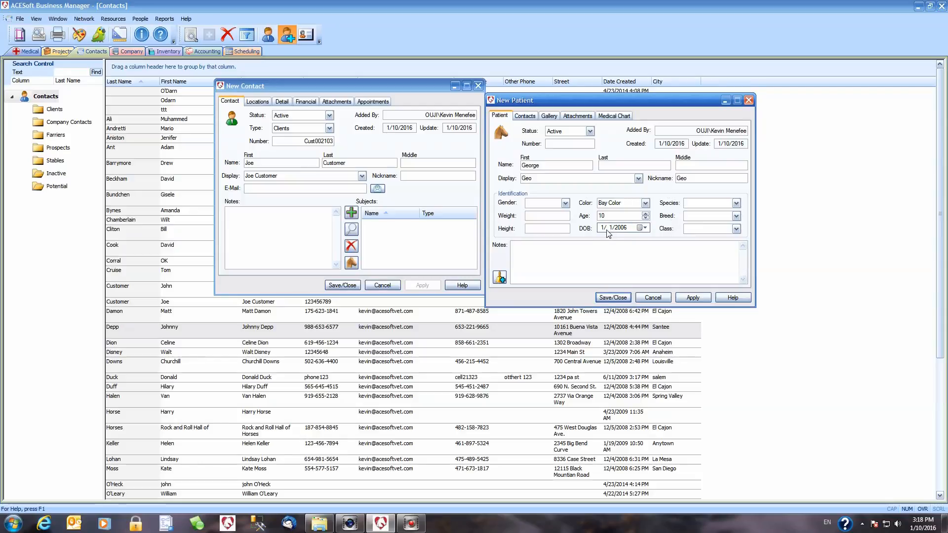
pyautogui.click(736, 204)
pyautogui.click(736, 225)
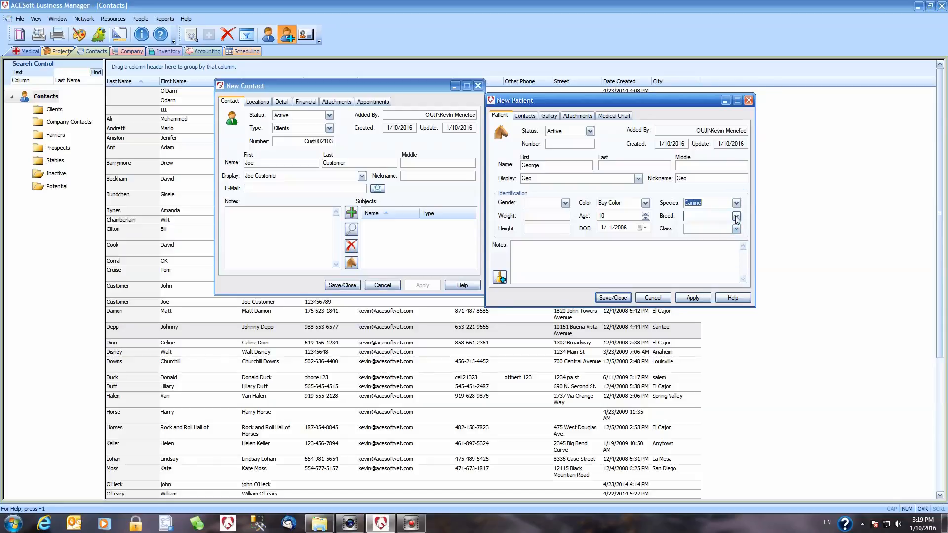
pyautogui.click(736, 217)
pyautogui.click(735, 203)
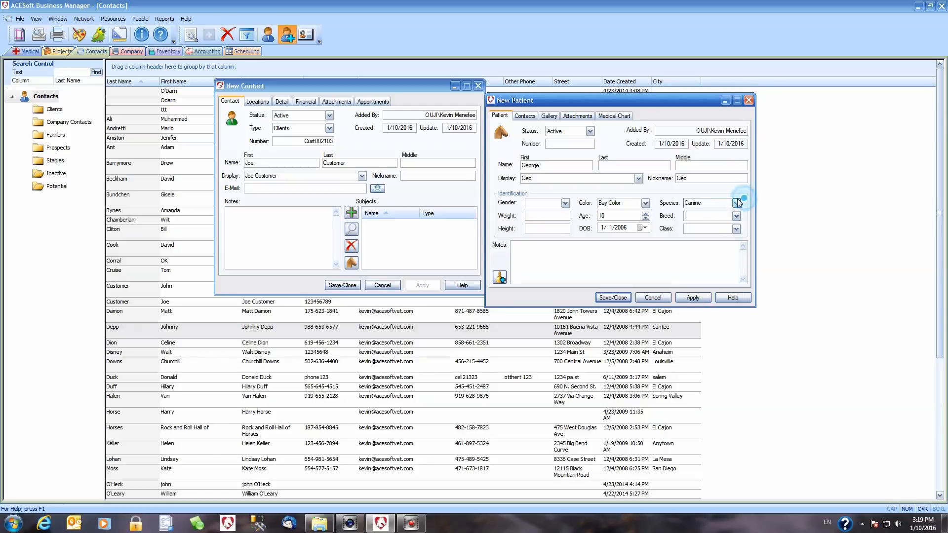
pyautogui.click(735, 203)
pyautogui.click(721, 238)
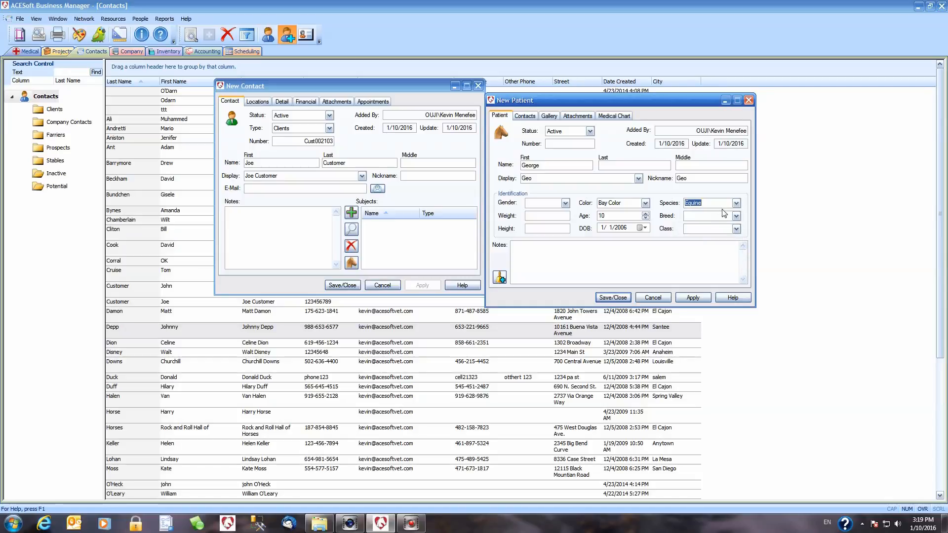
# - Set the patient's breed to Clydesdale and leave the class empty
pyautogui.click(735, 217)
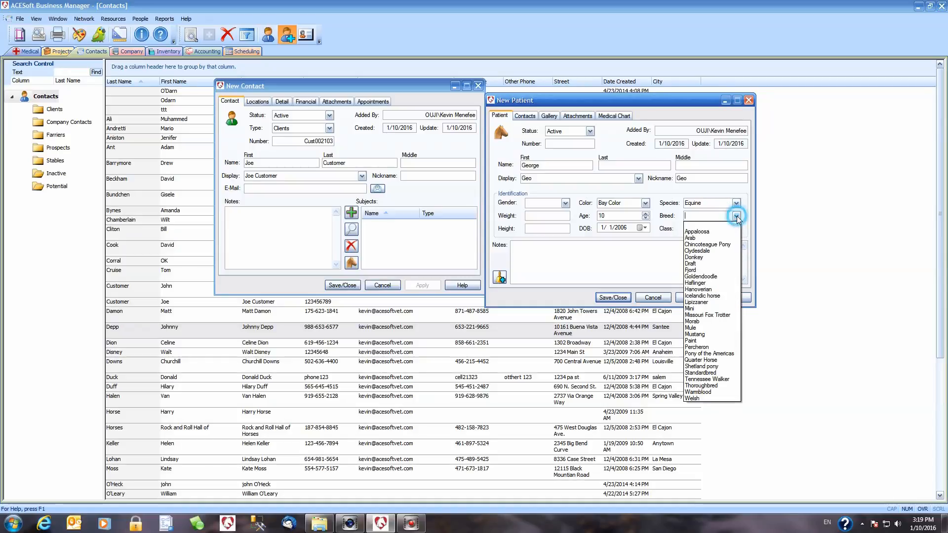
pyautogui.click(728, 252)
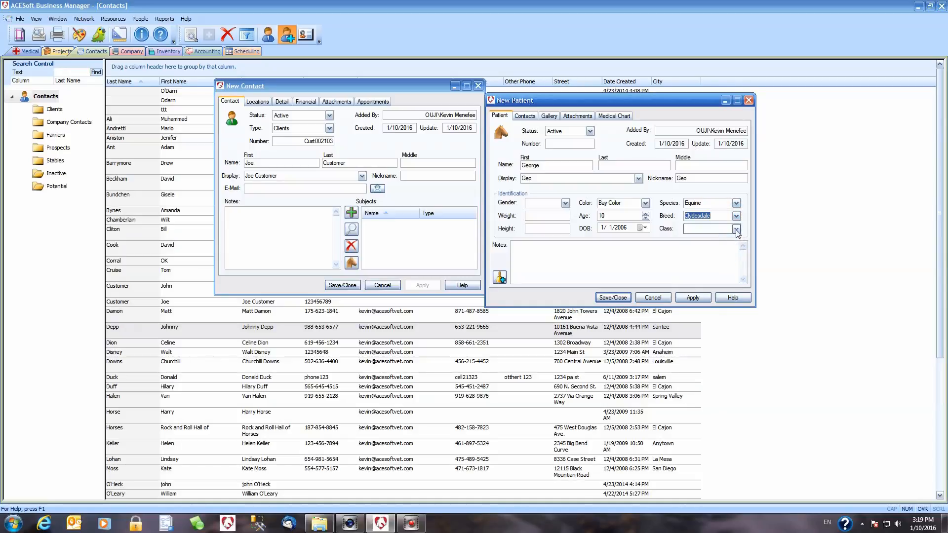
pyautogui.click(737, 229)
pyautogui.click(746, 234)
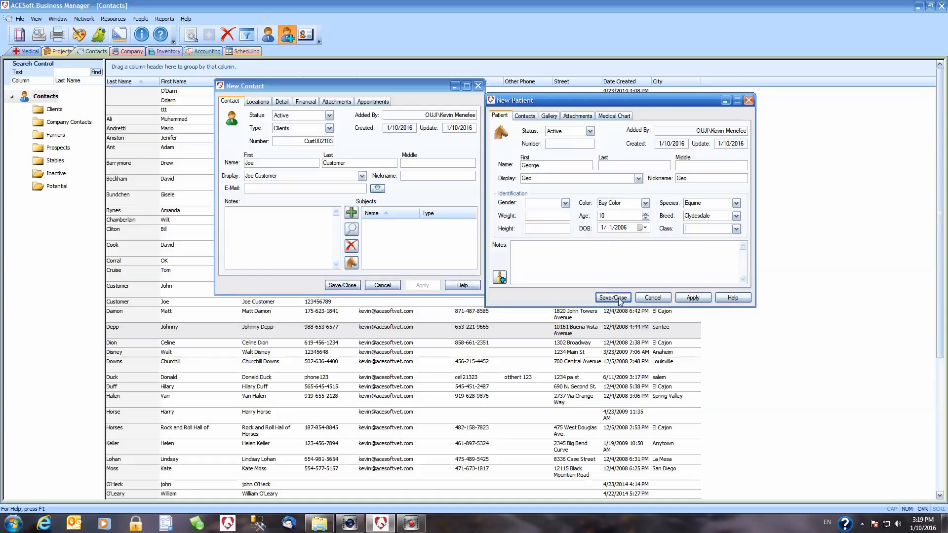
# - Save the new patient record, and save the client contact it is linked to
pyautogui.click(688, 299)
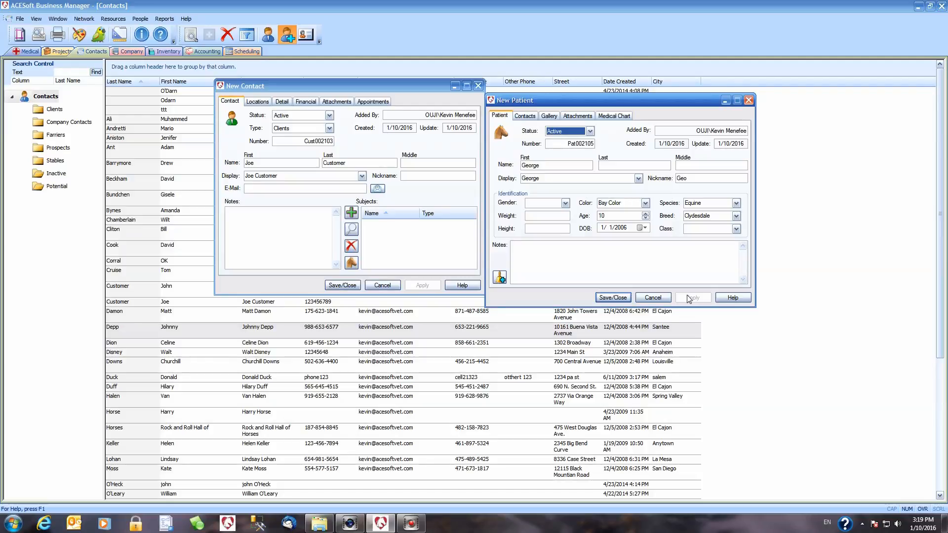
pyautogui.click(614, 297)
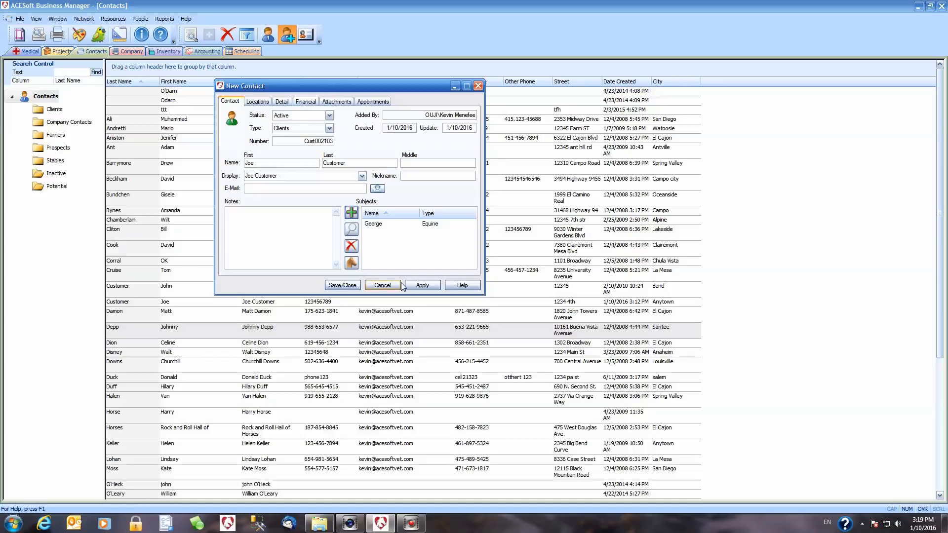
pyautogui.click(340, 286)
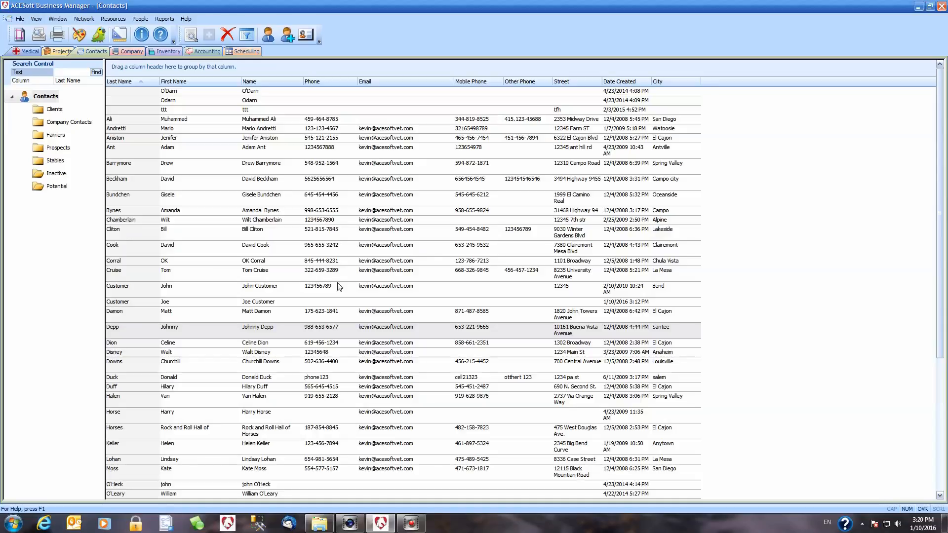
# - Start a new appointment in the scheduling calendar on Wednesday, January 6, 2016, at 7:00 AM
pyautogui.click(239, 53)
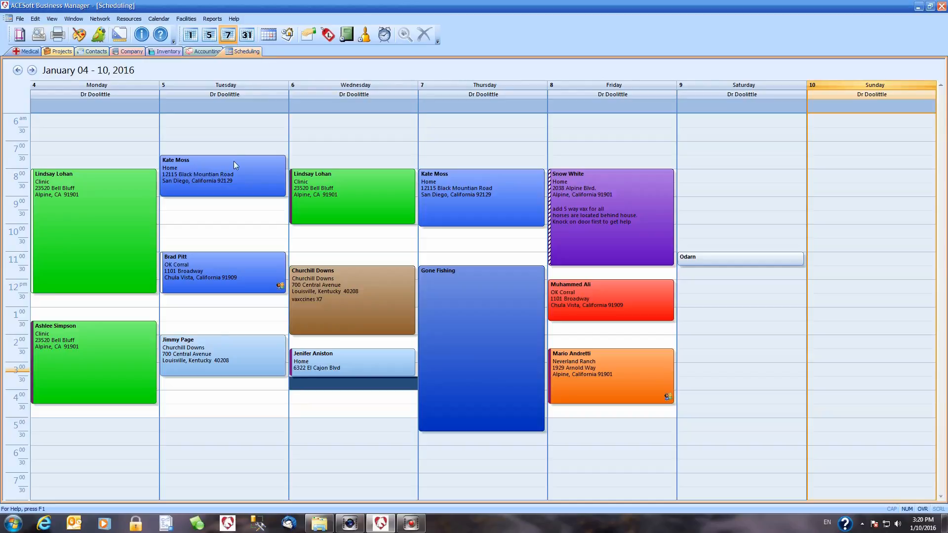
pyautogui.click(342, 150)
pyautogui.click(354, 147)
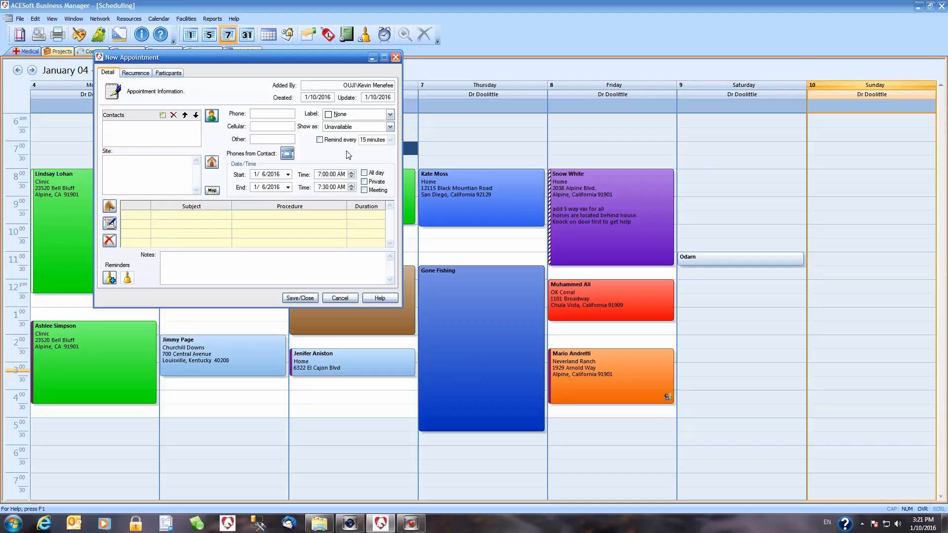
pyautogui.moveTo(260, 56); pyautogui.dragTo(345, 86)
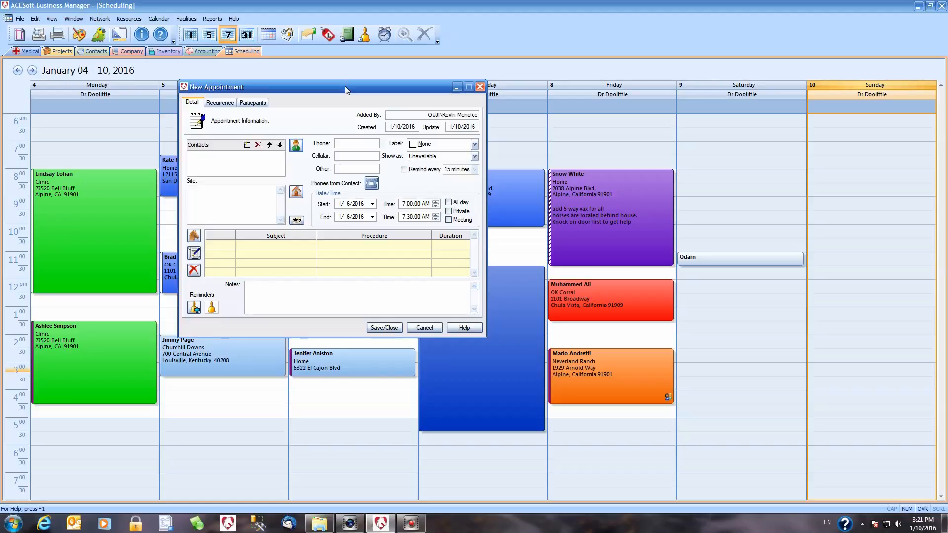
# - Open the participant selection for the appointment and search it for "cu"
pyautogui.click(295, 146)
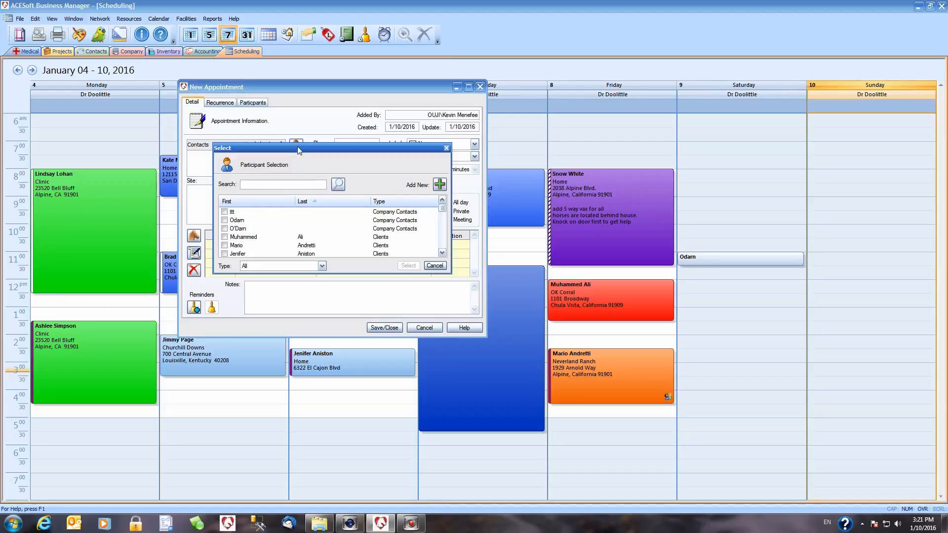
pyautogui.moveTo(441, 209); pyautogui.dragTo(442, 217)
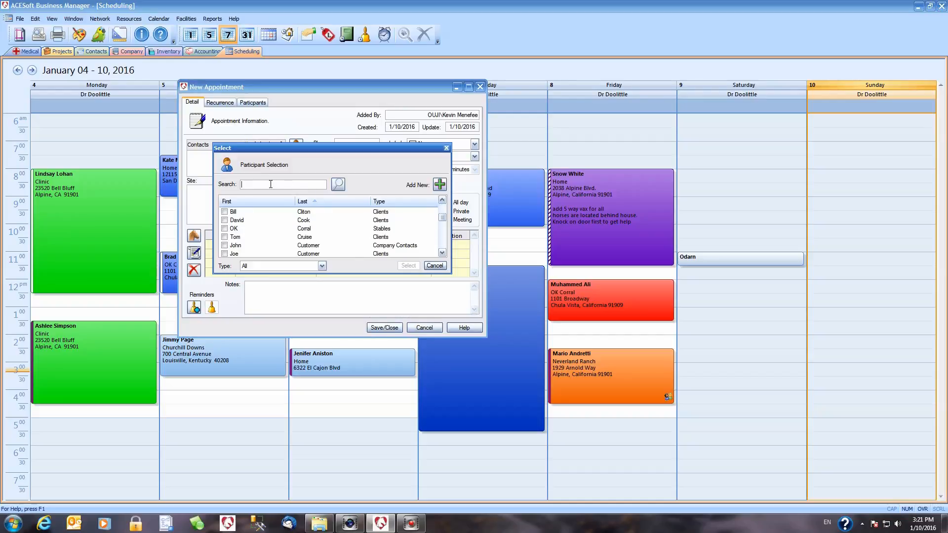
pyautogui.write('cu')
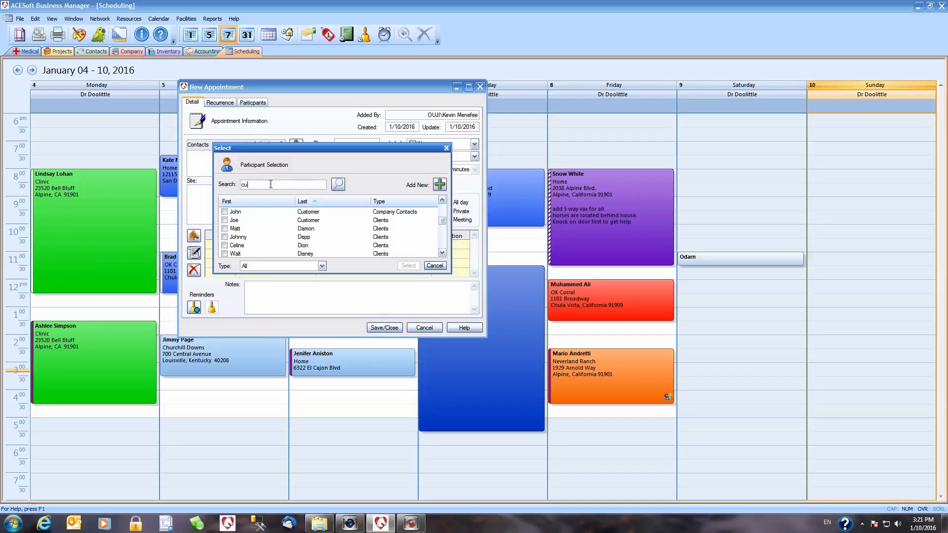
pyautogui.click(224, 220)
pyautogui.click(225, 220)
pyautogui.moveTo(443, 220); pyautogui.dragTo(443, 203)
# - View the blank new contact form available from the participant selection and close it
pyautogui.click(440, 184)
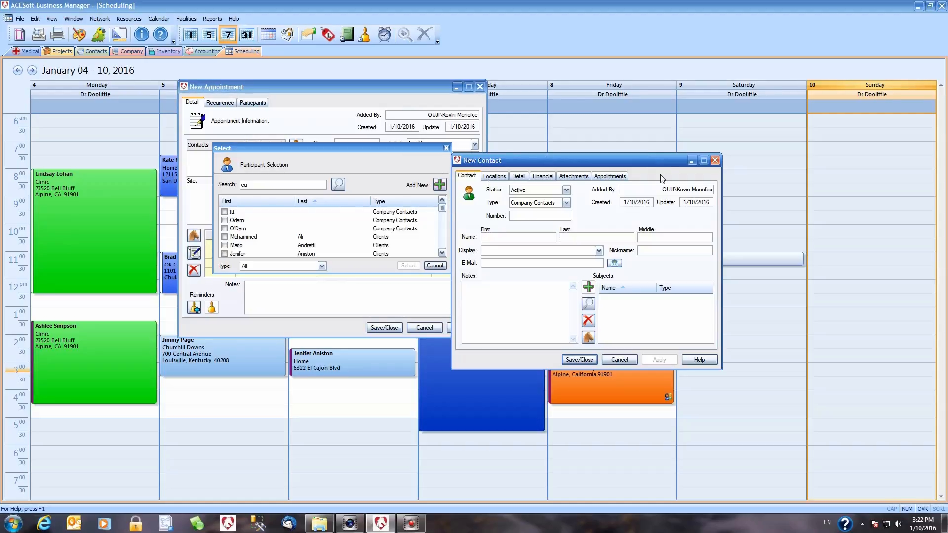
pyautogui.click(715, 161)
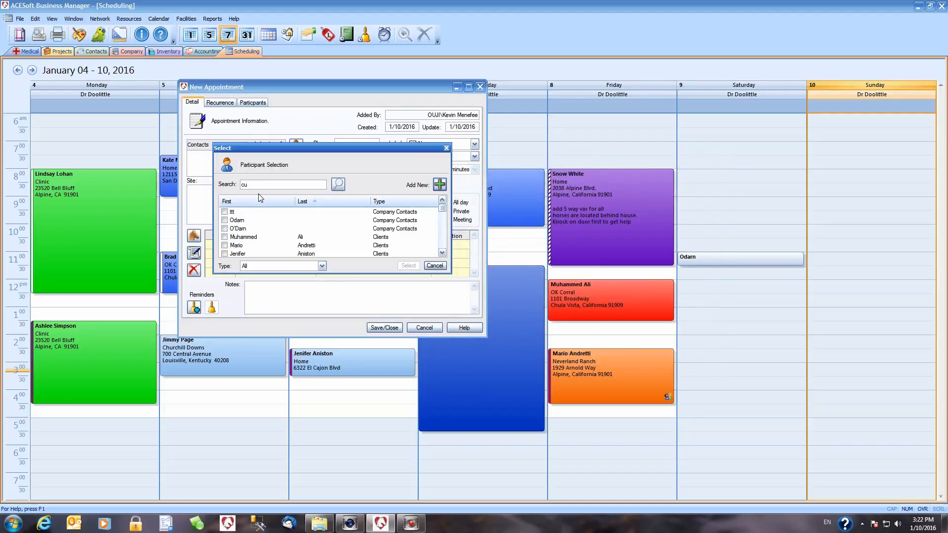
# - Repeat the participant search and add the newly created client as the appointment's contact
pyautogui.click(338, 184)
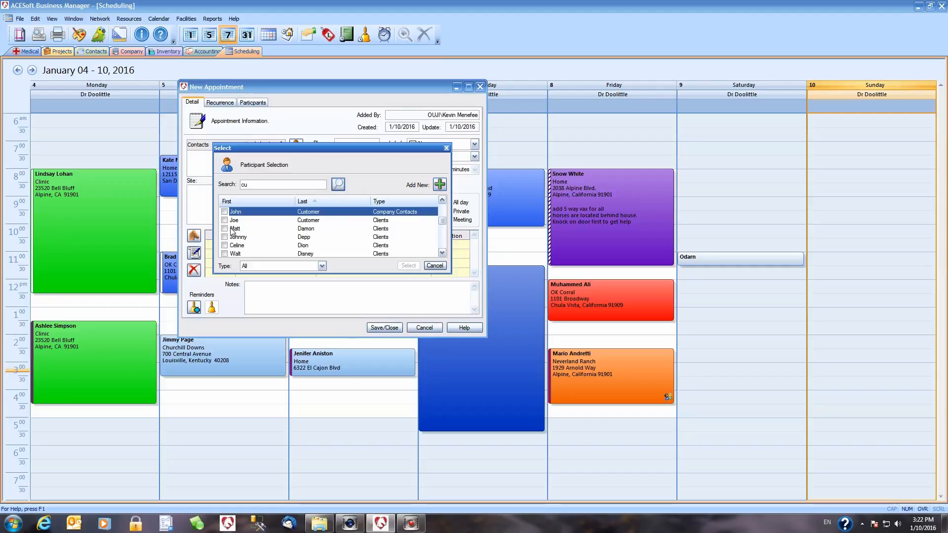
pyautogui.click(225, 220)
pyautogui.click(408, 266)
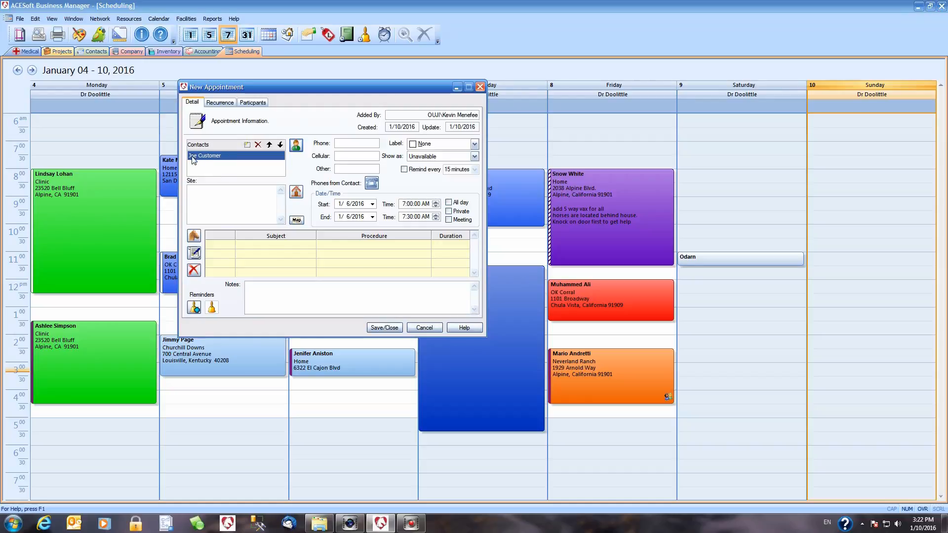
# - Add the client's horse George as the appointment's patient
pyautogui.click(193, 237)
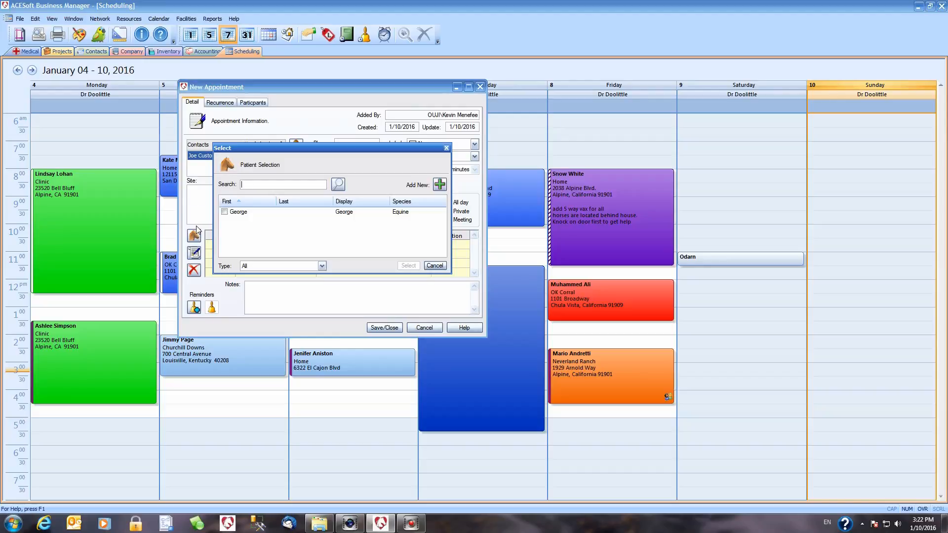
pyautogui.click(225, 212)
pyautogui.click(408, 266)
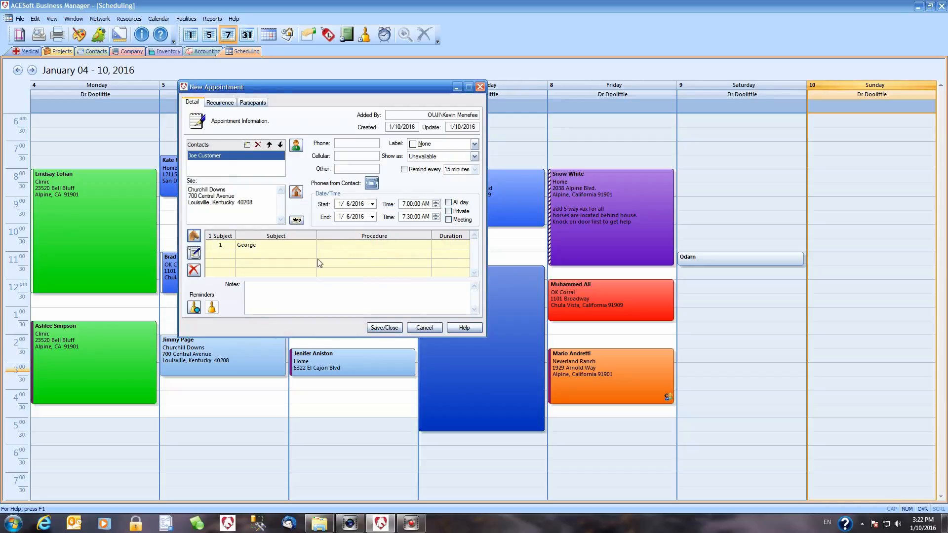
# - Search the procedures for "c" and add Colic Exam for George
pyautogui.click(195, 253)
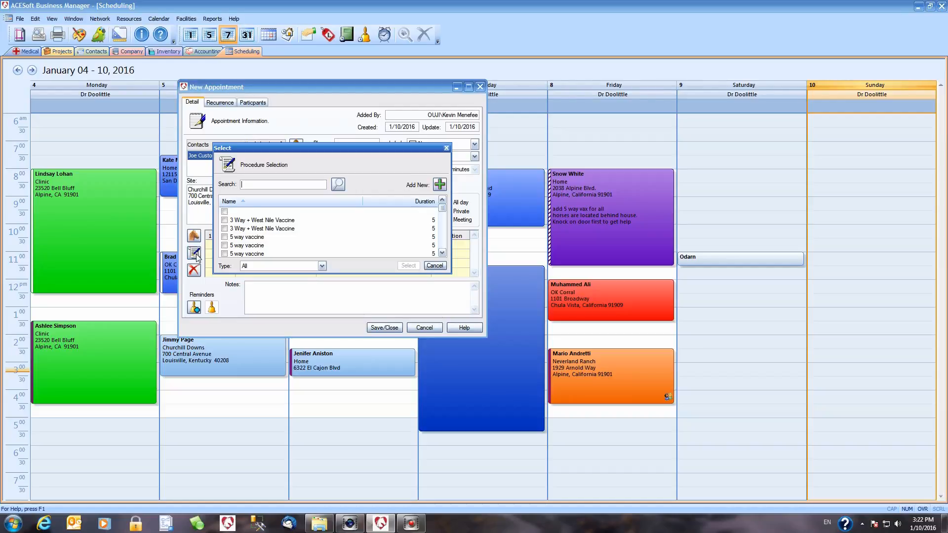
pyautogui.write('c')
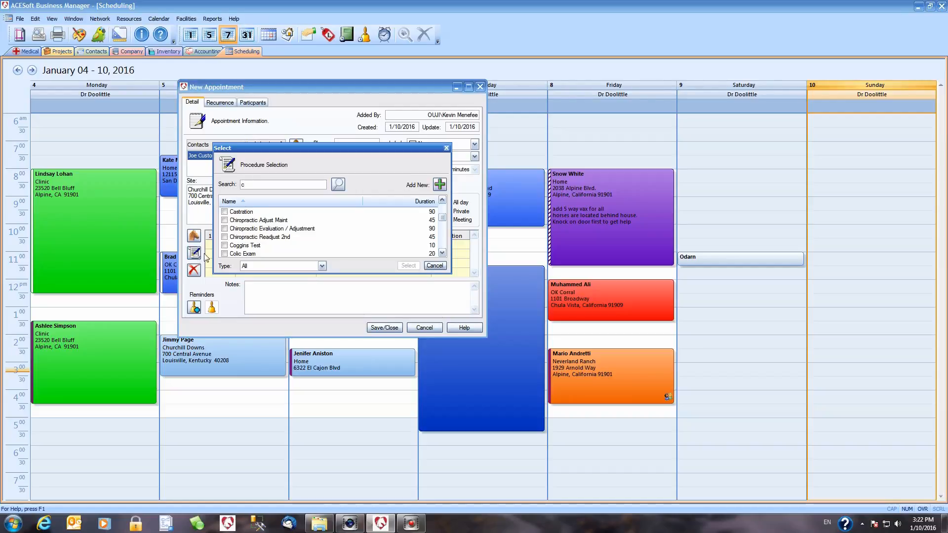
pyautogui.click(225, 254)
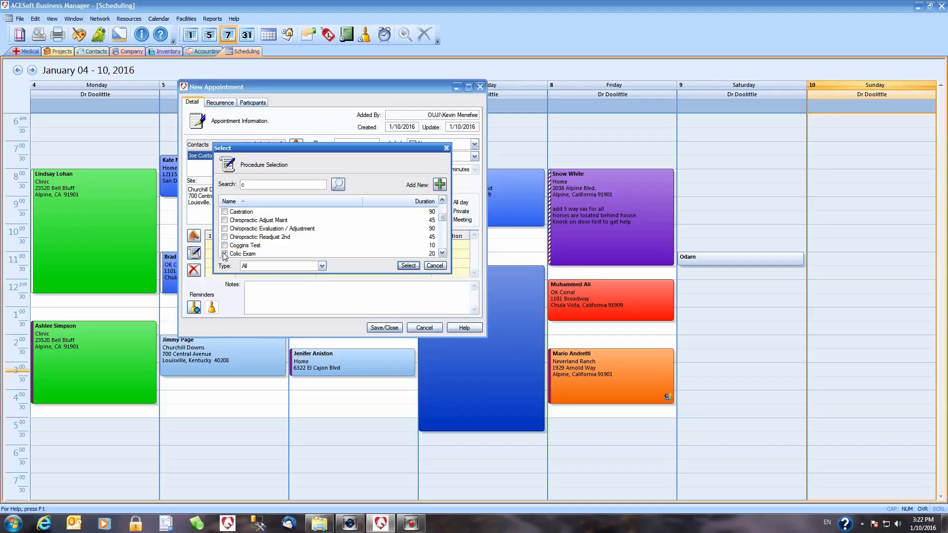
pyautogui.click(408, 266)
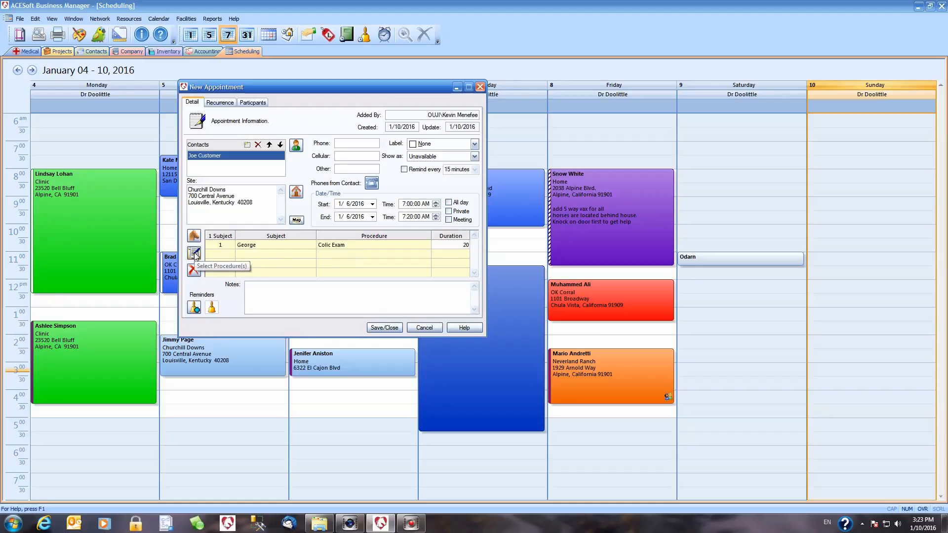
# - Examine how a new procedure, its cost matrix and a new product can be created from within the appointment, and close those forms unsaved
pyautogui.click(194, 253)
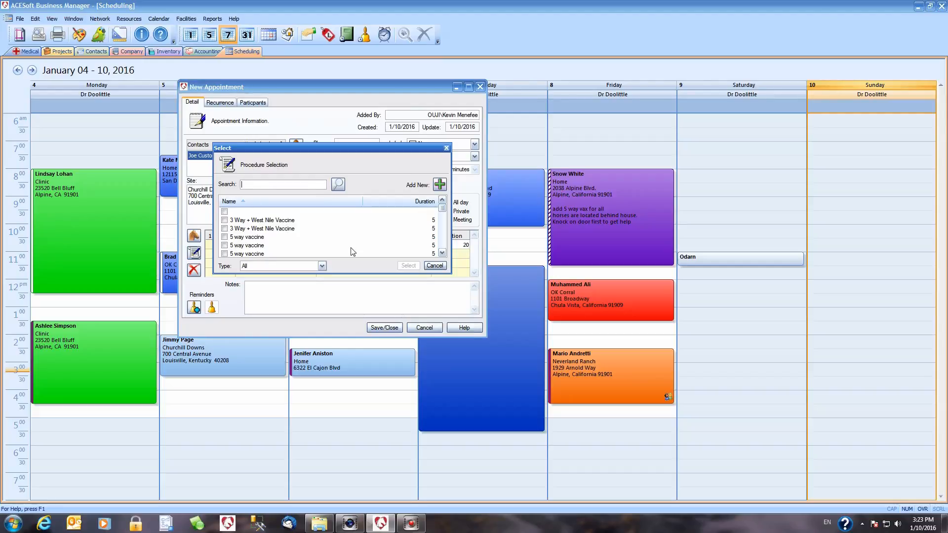
pyautogui.click(440, 185)
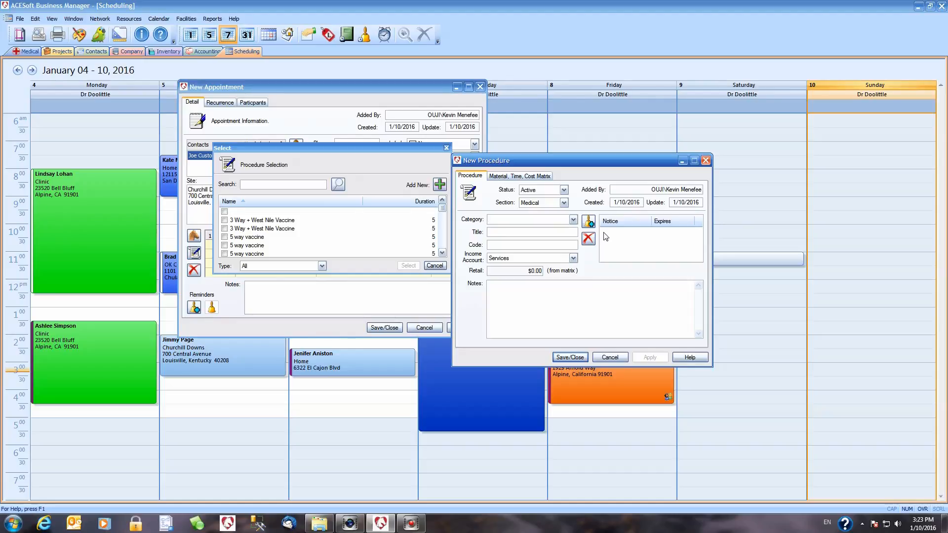
pyautogui.click(533, 183)
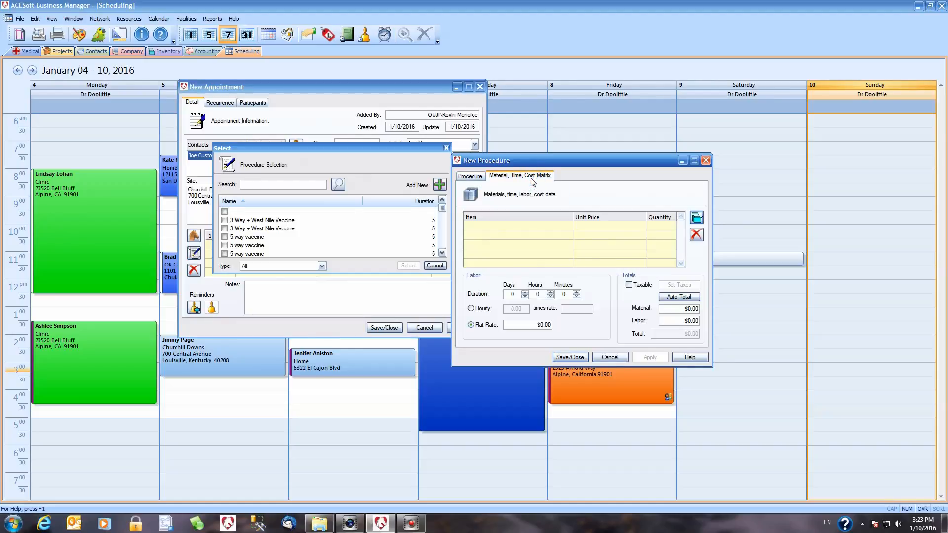
pyautogui.click(697, 219)
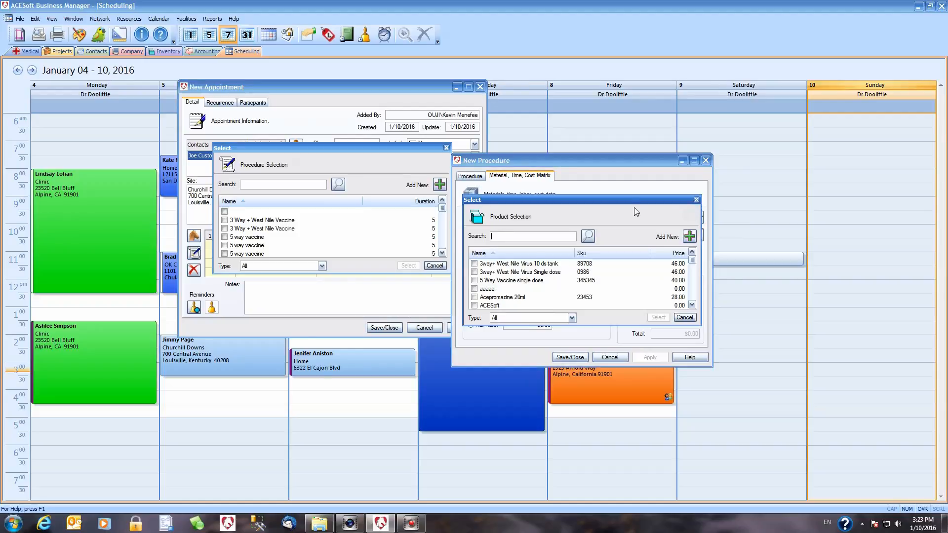
pyautogui.moveTo(624, 159); pyautogui.dragTo(859, 152)
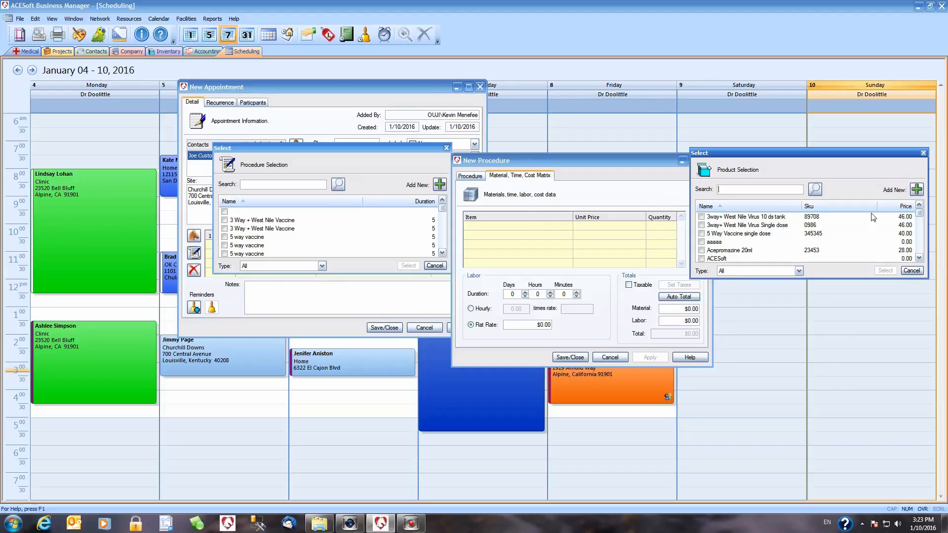
pyautogui.click(917, 190)
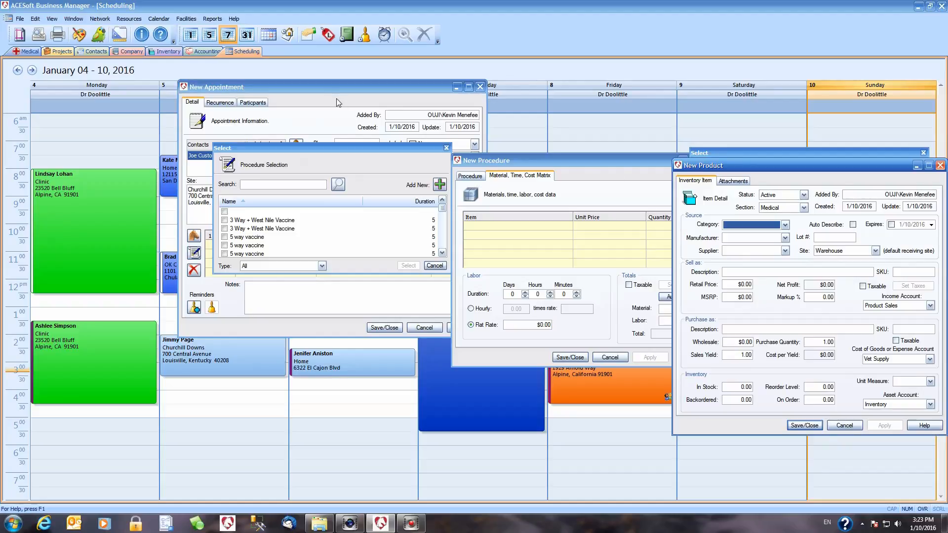
pyautogui.click(446, 148)
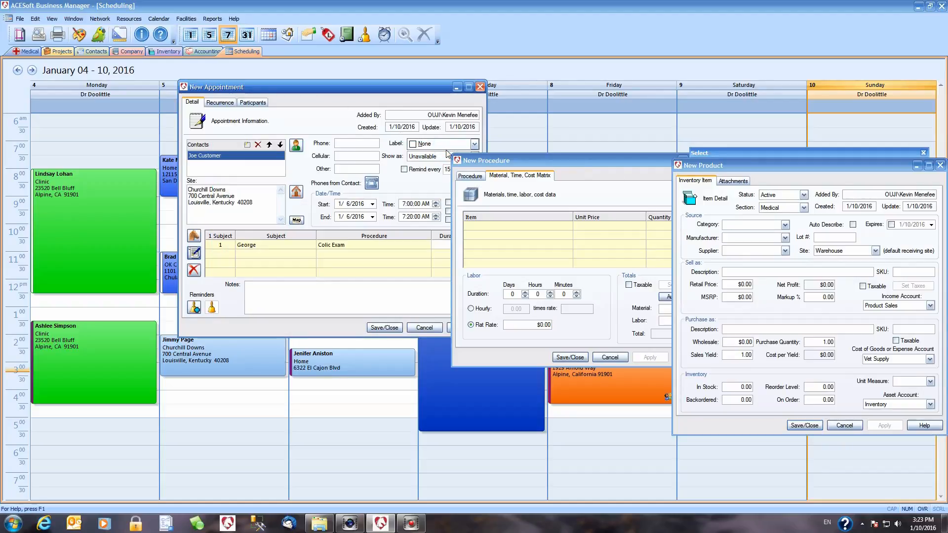
pyautogui.click(939, 165)
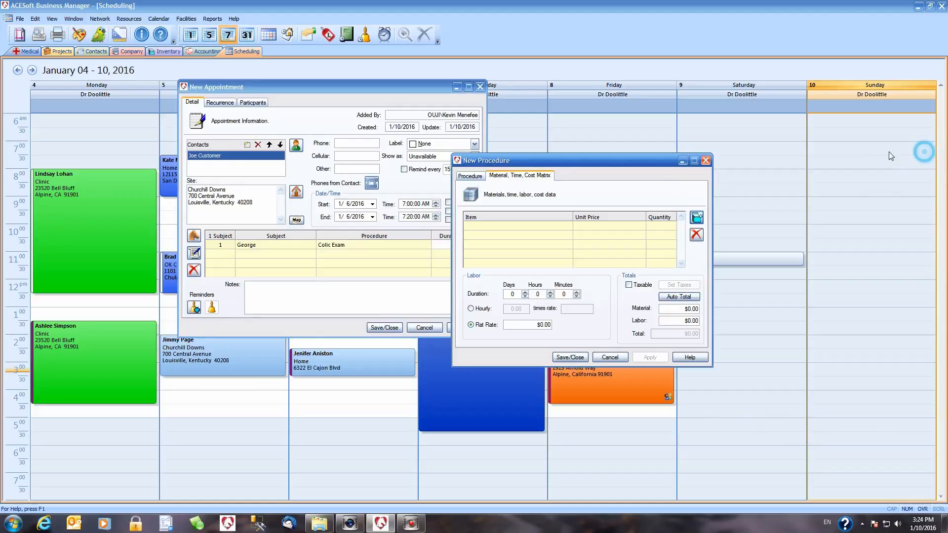
pyautogui.click(705, 163)
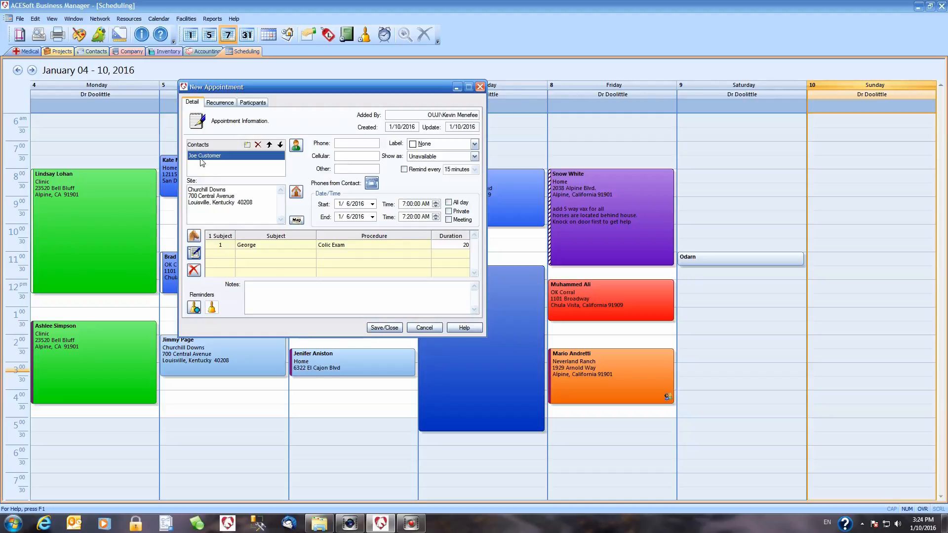
# - Add Muhammed Ali as a second appointment contact, and fill the phone fields from each selected contact's record
pyautogui.click(372, 183)
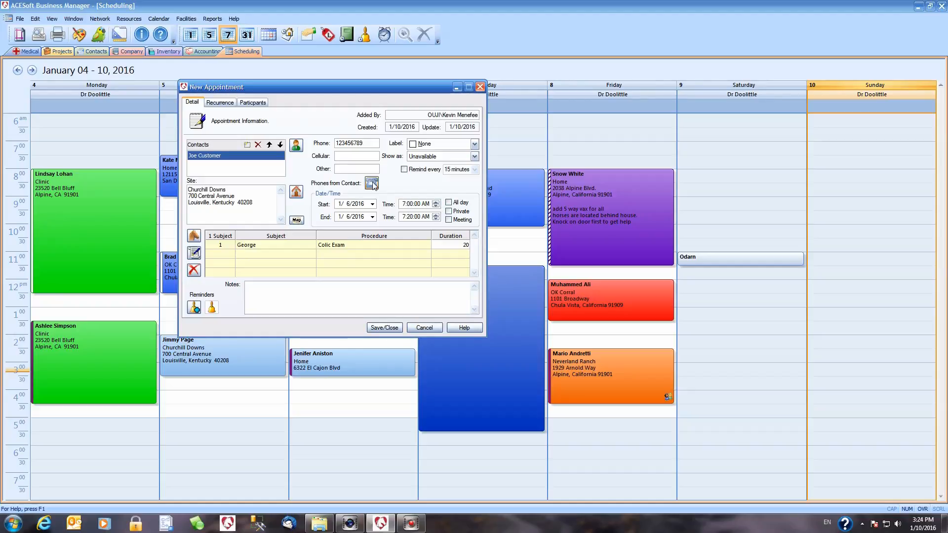
pyautogui.click(296, 149)
pyautogui.click(225, 228)
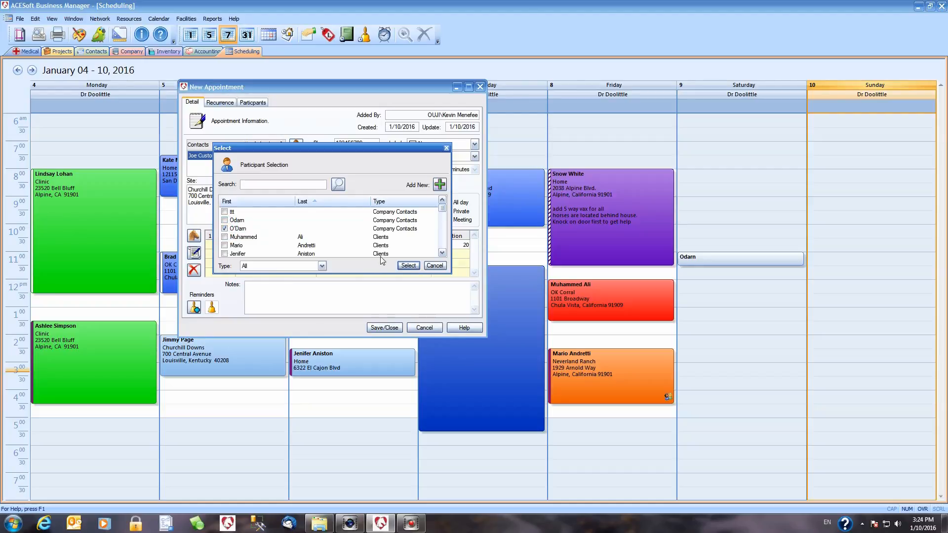
pyautogui.click(225, 229)
pyautogui.click(225, 237)
pyautogui.click(408, 266)
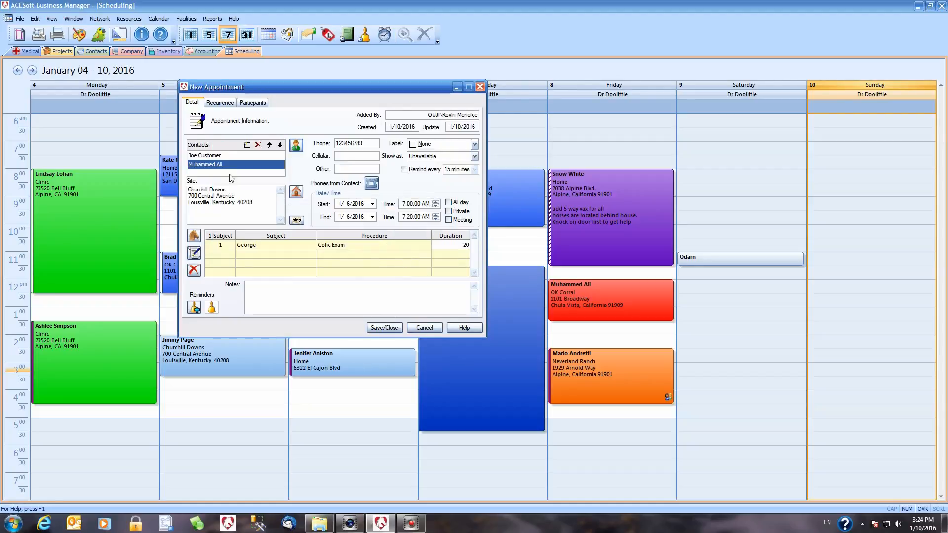
pyautogui.click(370, 185)
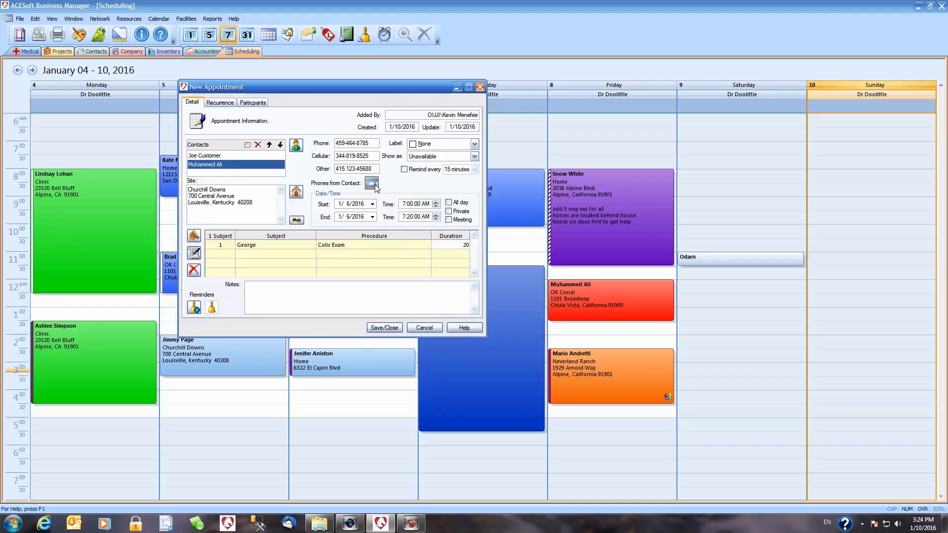
# - Refill the appointment's phone fields from the first listed contact's record
pyautogui.click(215, 156)
pyautogui.click(372, 184)
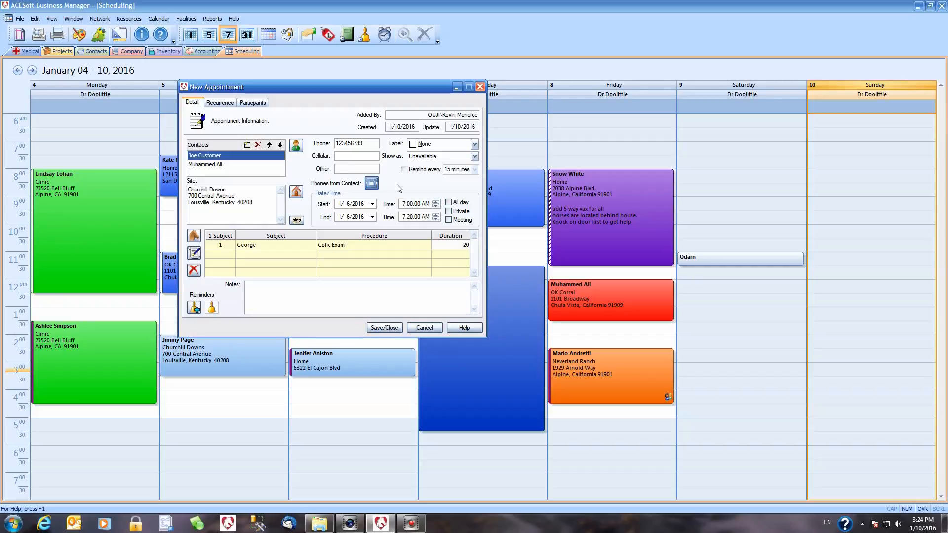
# - Examine the available appointment labels, the label editor and its standard and custom colour choices, and close them without changes
pyautogui.click(474, 144)
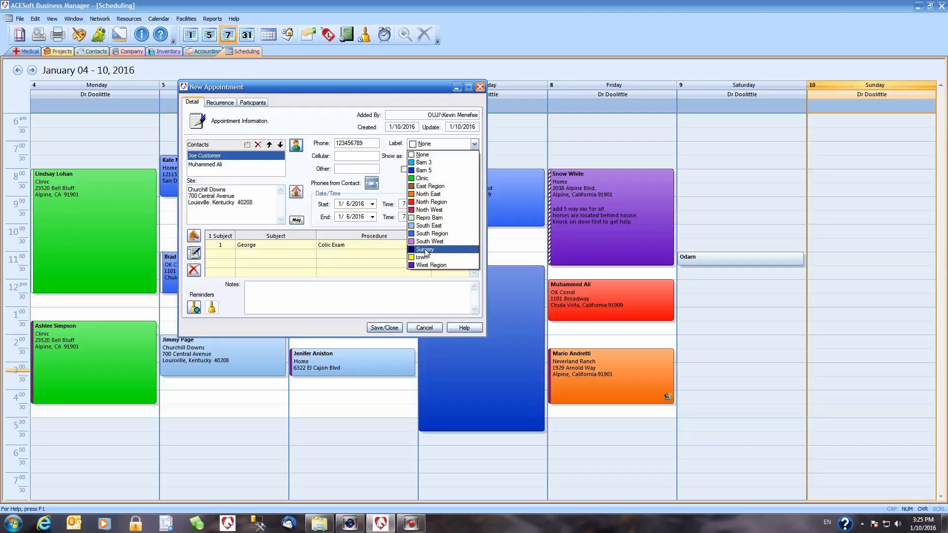
pyautogui.click(429, 85)
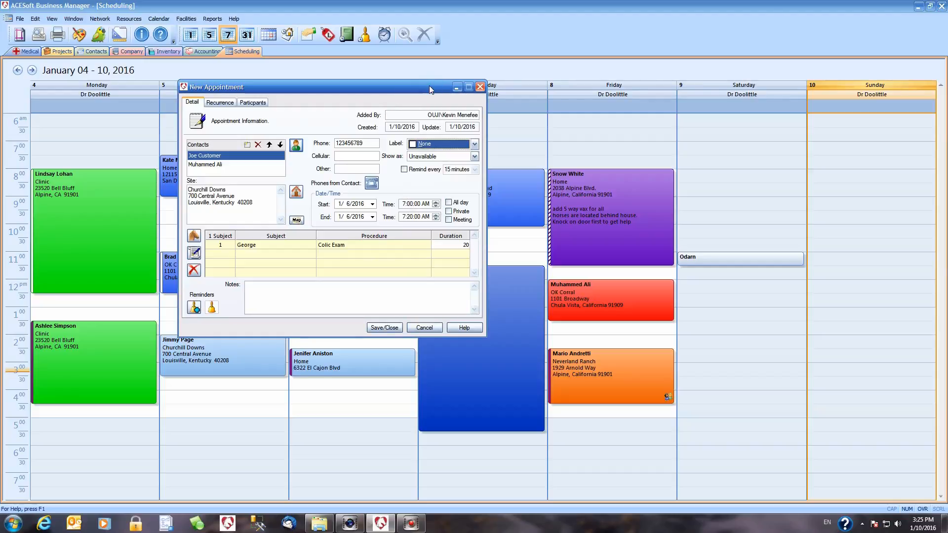
pyautogui.rightClick(476, 145)
pyautogui.click(496, 149)
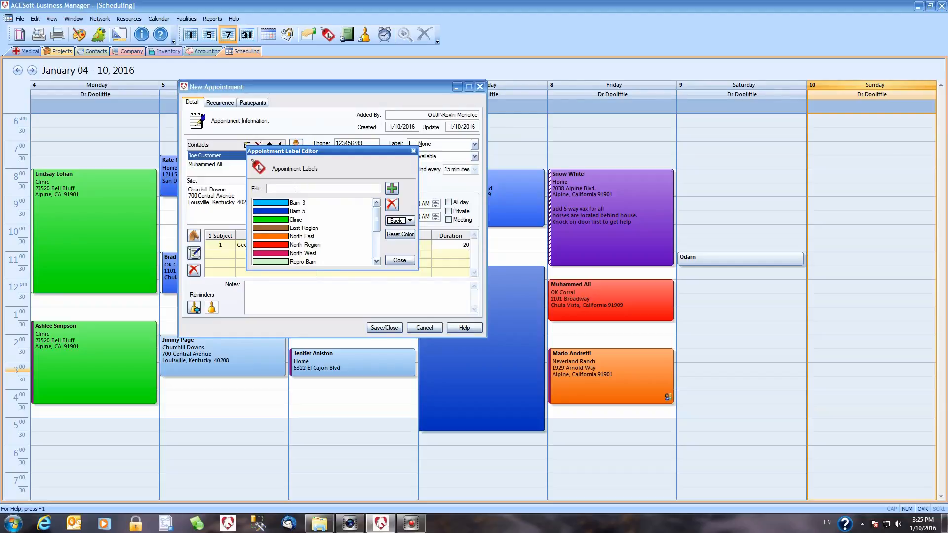
pyautogui.click(411, 222)
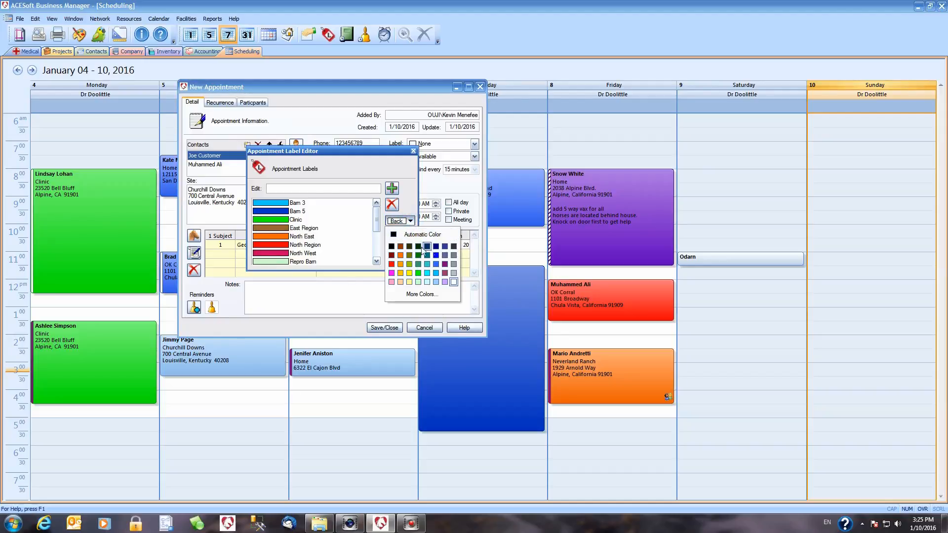
pyautogui.click(420, 295)
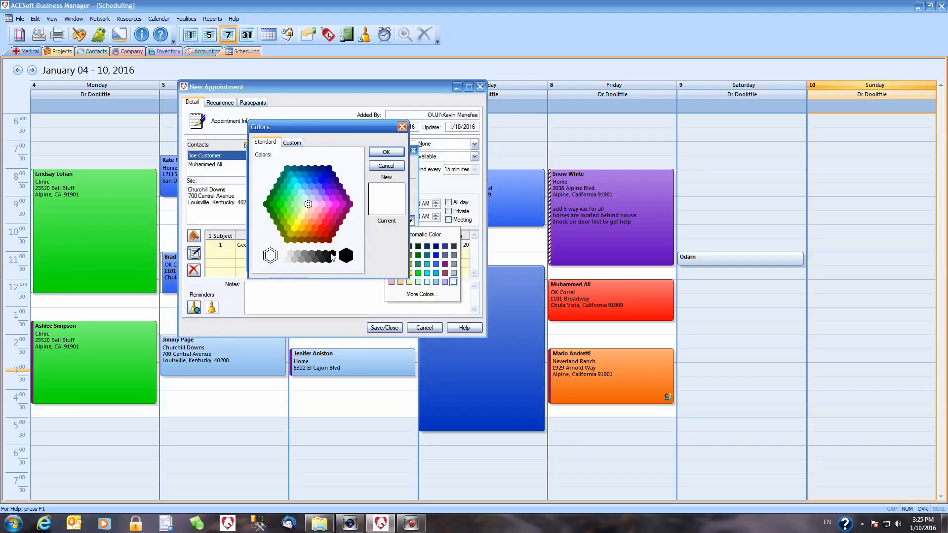
pyautogui.click(297, 143)
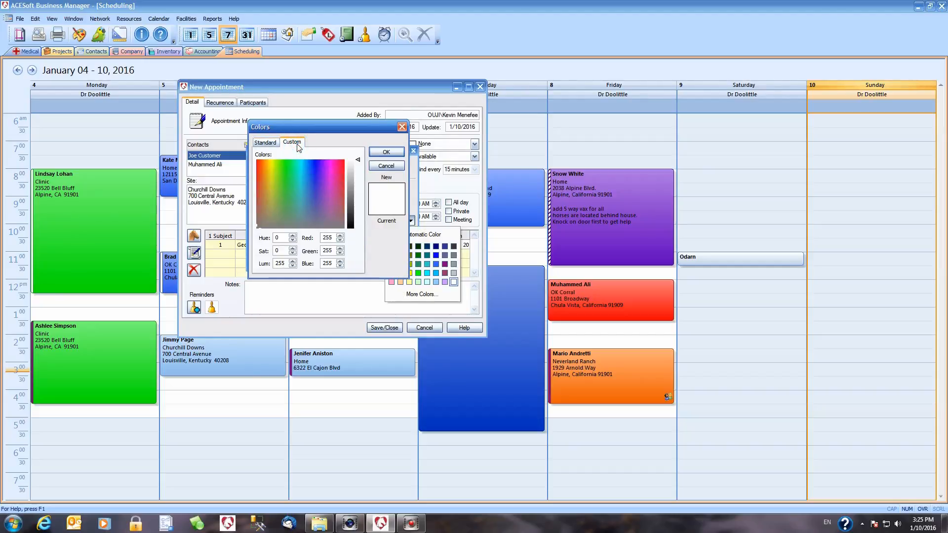
pyautogui.click(401, 128)
pyautogui.click(413, 151)
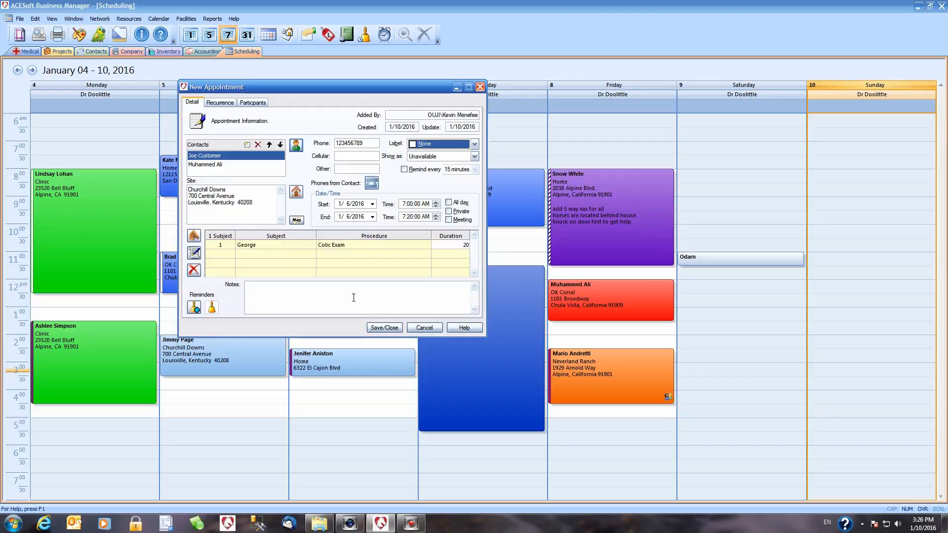
# - Save the new appointment, and reopen it to set its label to North Region
pyautogui.click(382, 326)
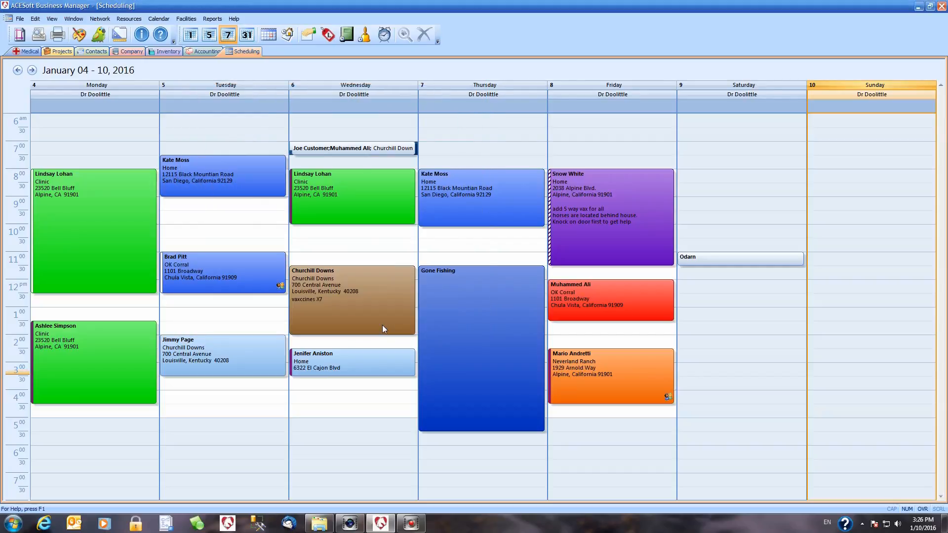
pyautogui.doubleClick(360, 150)
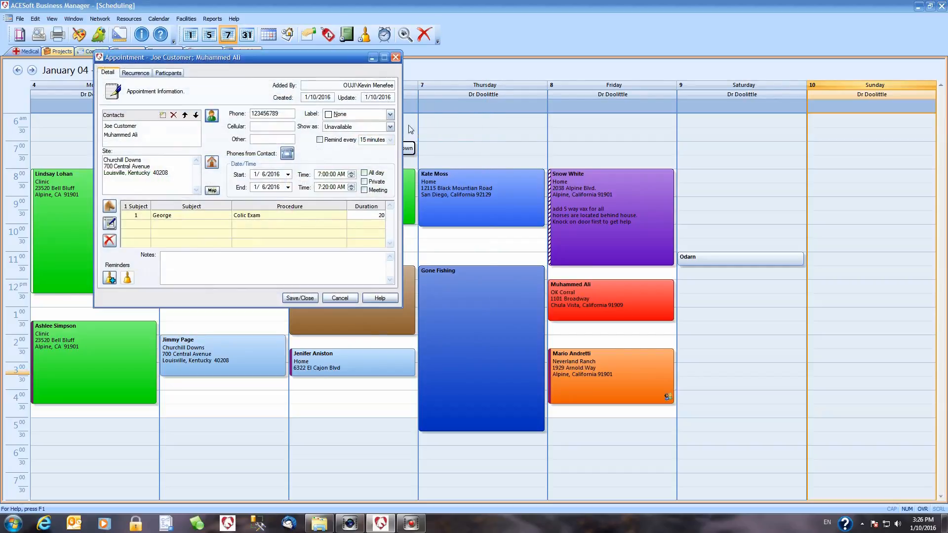
pyautogui.click(391, 115)
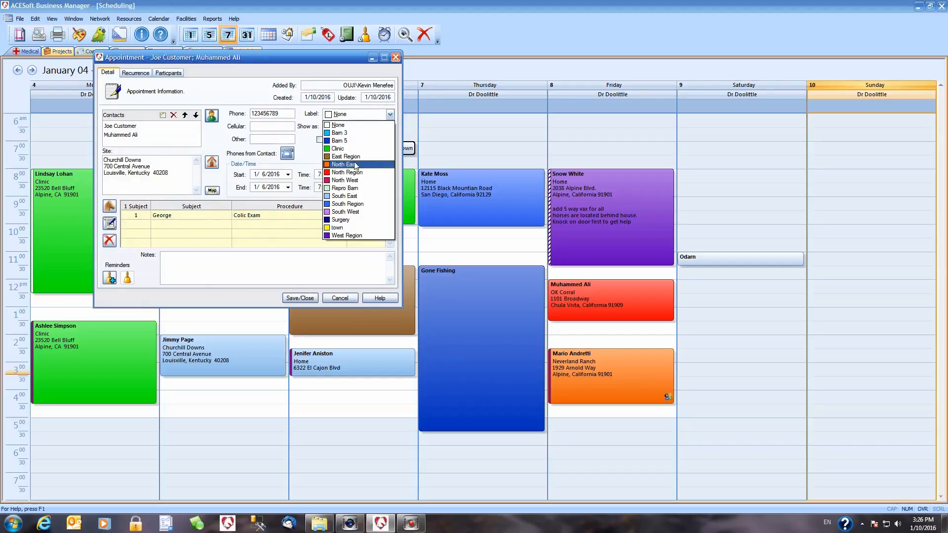
pyautogui.click(354, 173)
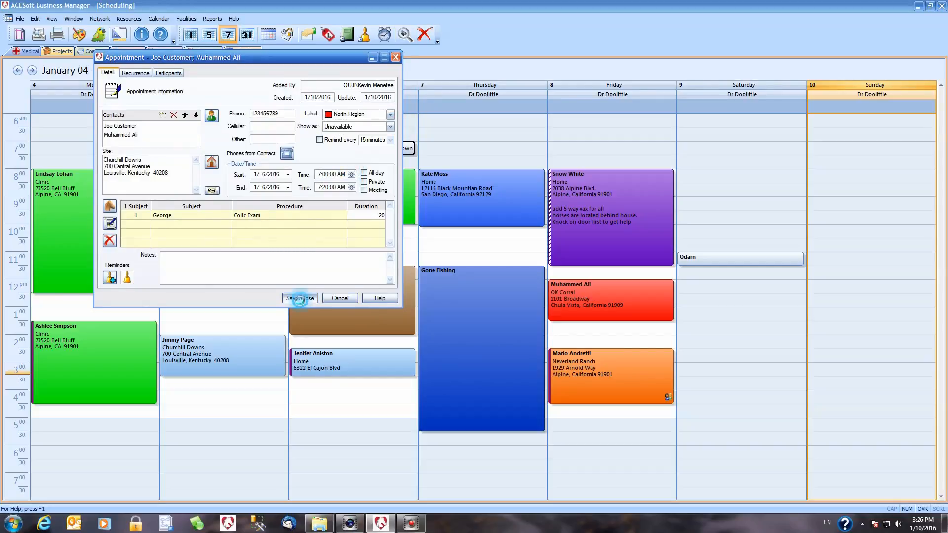
pyautogui.click(300, 298)
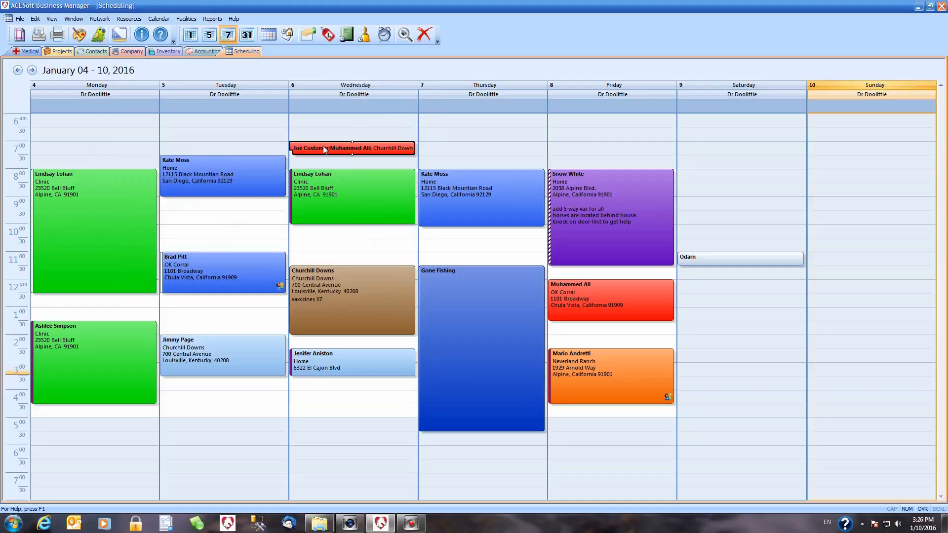
# - Move the Wednesday 7:00 AM appointment to Saturday, January 9 at 7:30 AM, extend it to 9:30 AM, and check its details
pyautogui.moveTo(340, 150)
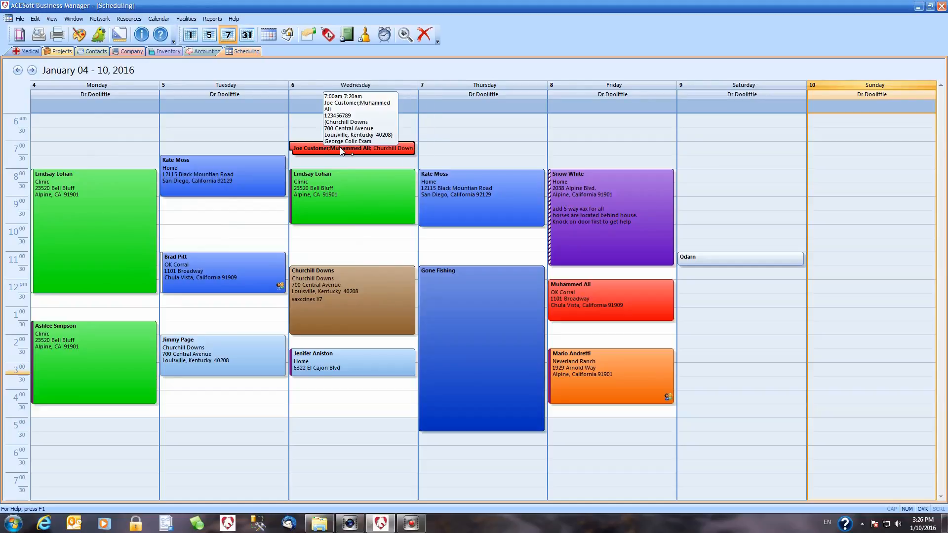
pyautogui.moveTo(340, 147); pyautogui.dragTo(592, 168)
pyautogui.moveTo(651, 170); pyautogui.dragTo(704, 171)
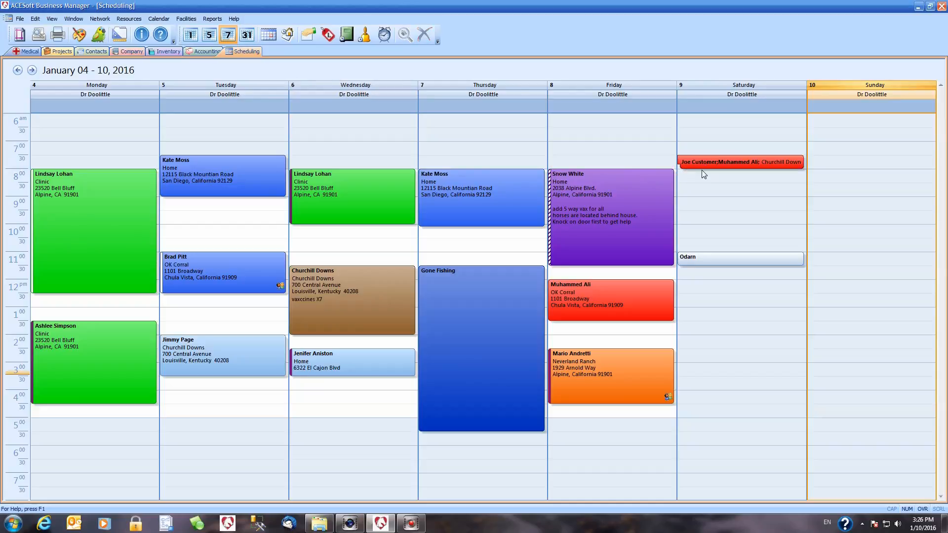
pyautogui.doubleClick(742, 162)
pyautogui.moveTo(740, 168); pyautogui.dragTo(741, 207)
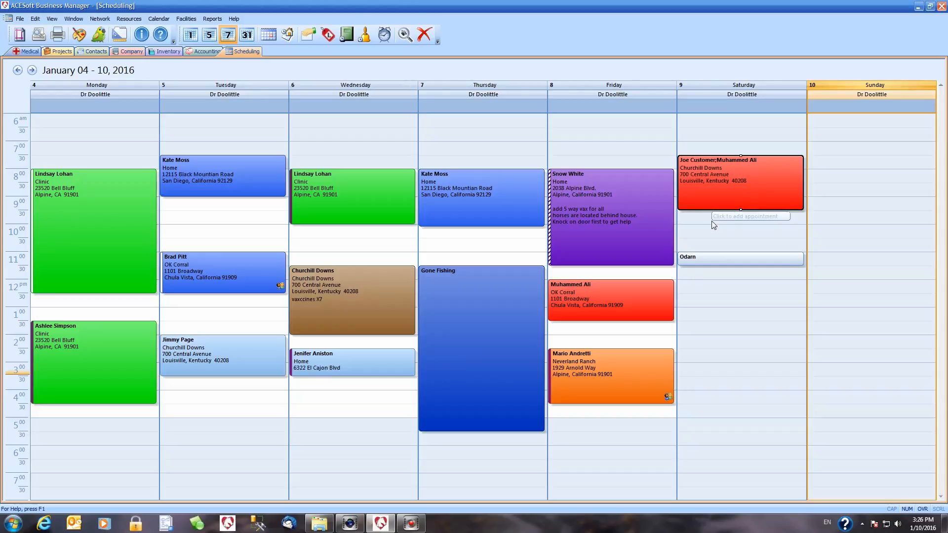
pyautogui.doubleClick(718, 185)
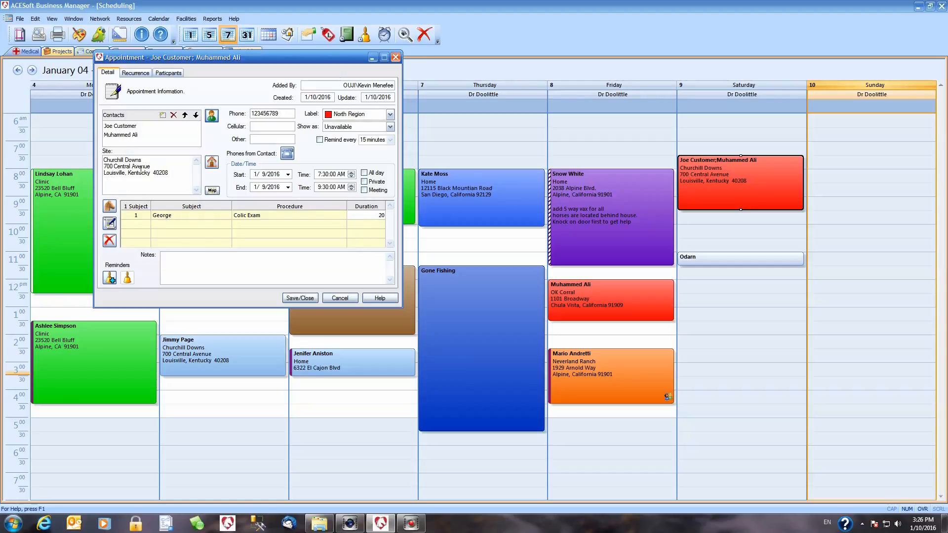
pyautogui.click(396, 58)
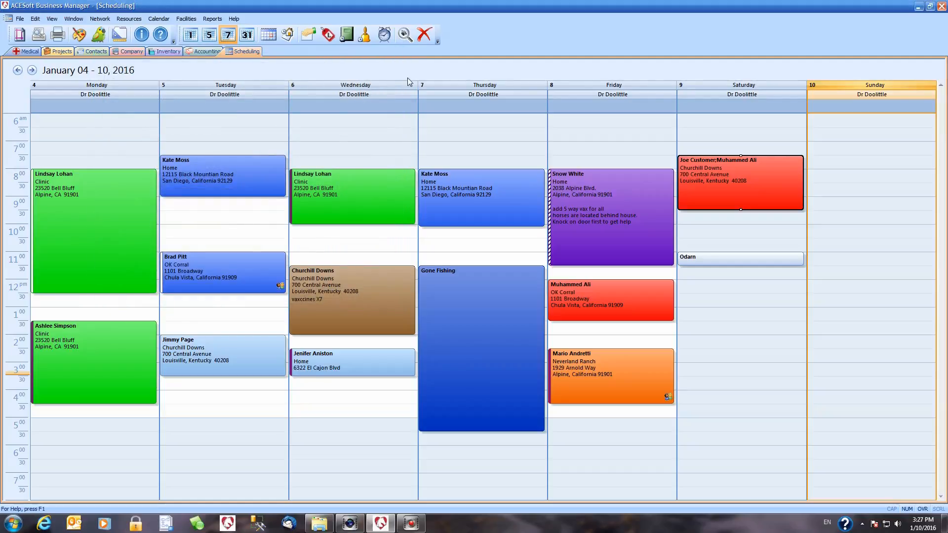
# - Examine the basic and advanced calendar options and the custom tooltip items, and close them without changes
pyautogui.click(309, 34)
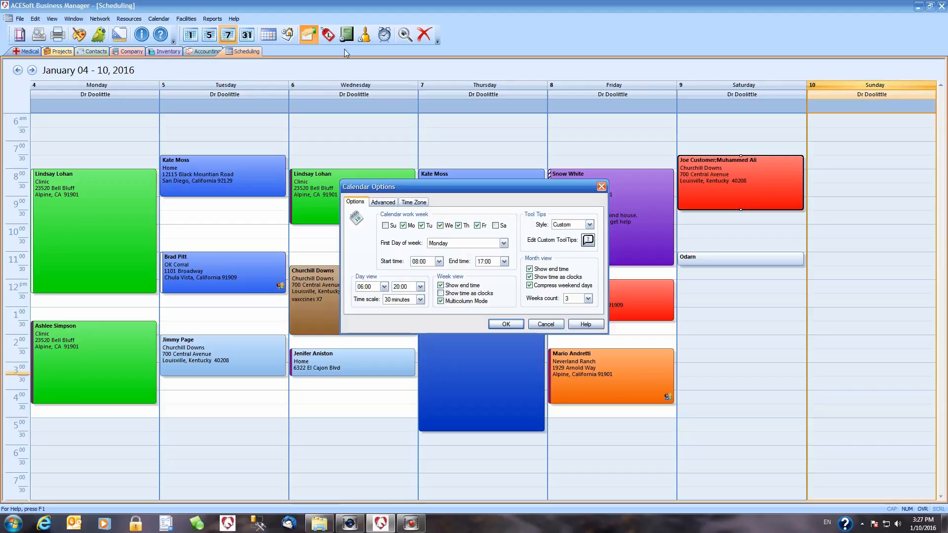
pyautogui.click(383, 204)
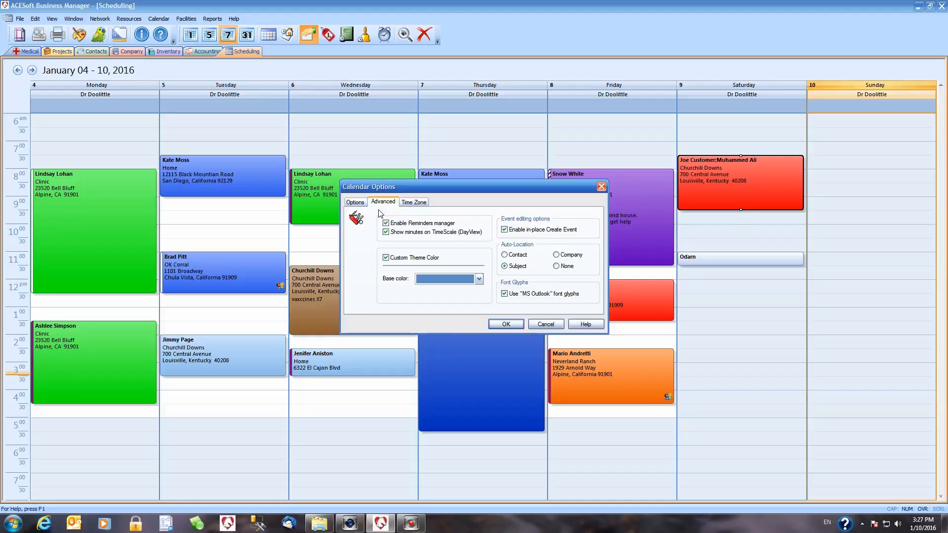
pyautogui.click(359, 203)
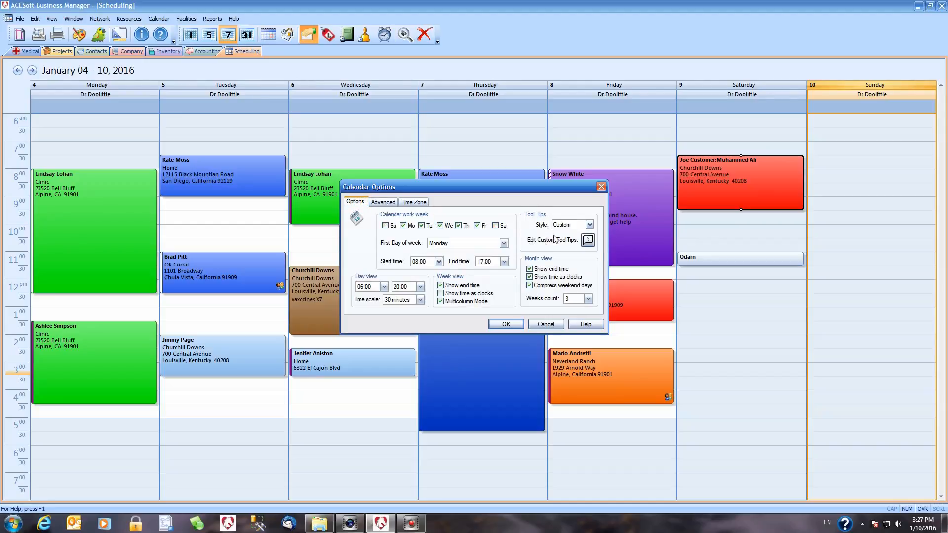
pyautogui.click(588, 241)
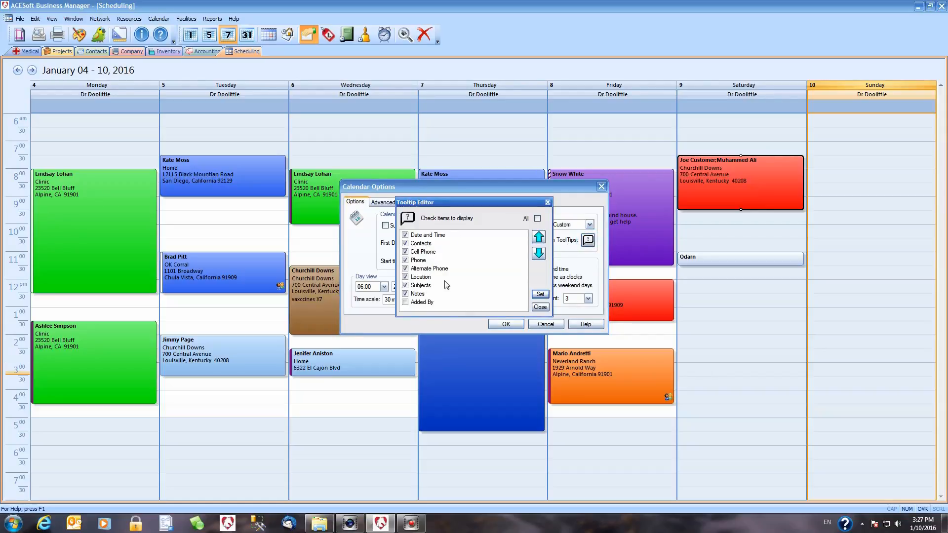
pyautogui.click(548, 202)
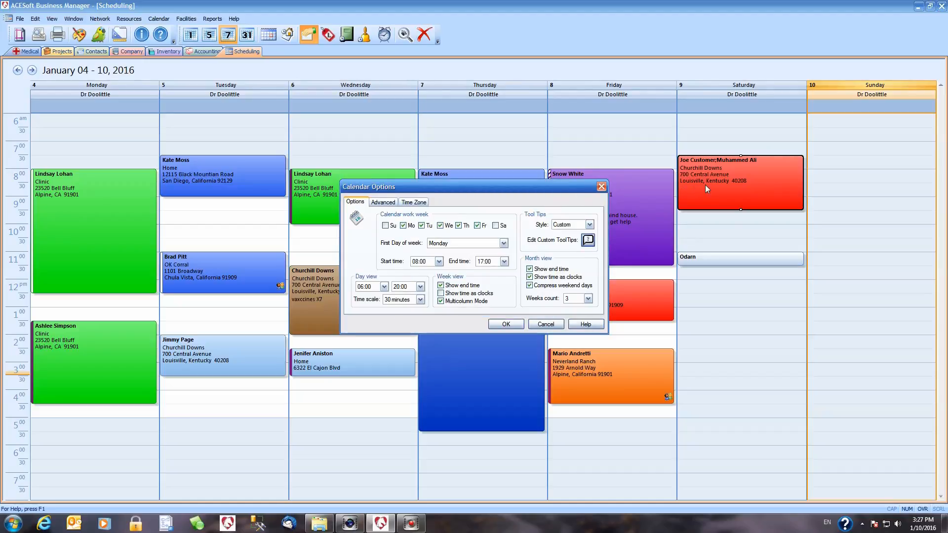
pyautogui.click(602, 186)
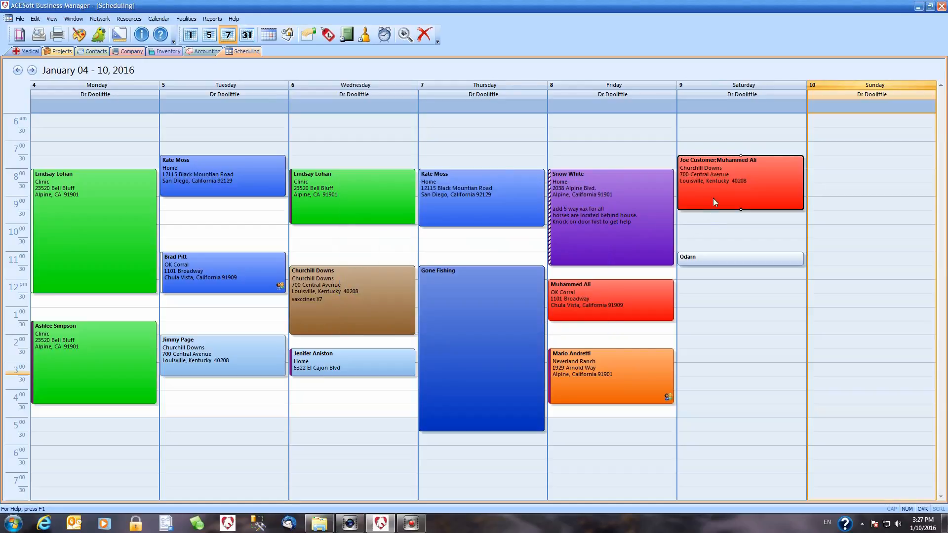
pyautogui.moveTo(714, 198)
# - Display the Dr Bombay and Dr Doolittle schedules side by side in the weekly calendar
pyautogui.click(287, 33)
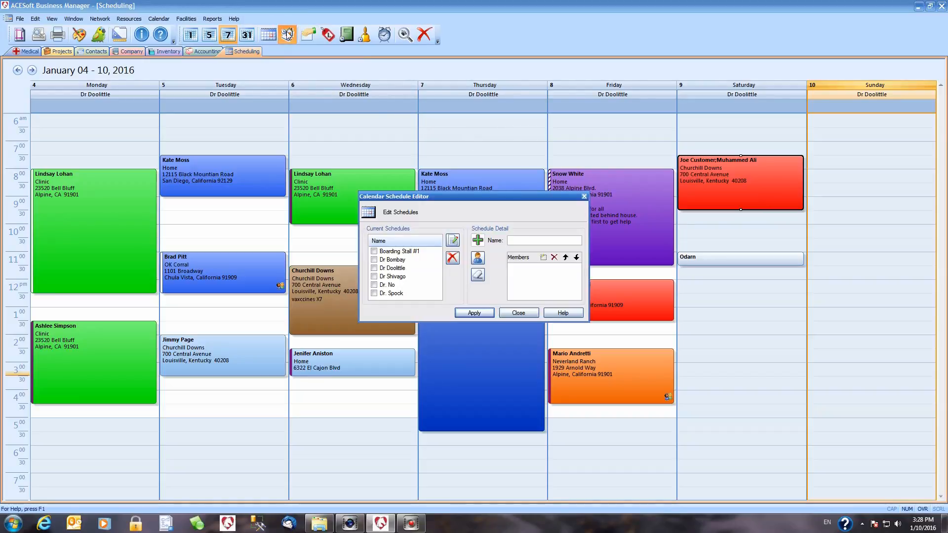
pyautogui.click(374, 268)
pyautogui.click(373, 260)
pyautogui.click(475, 314)
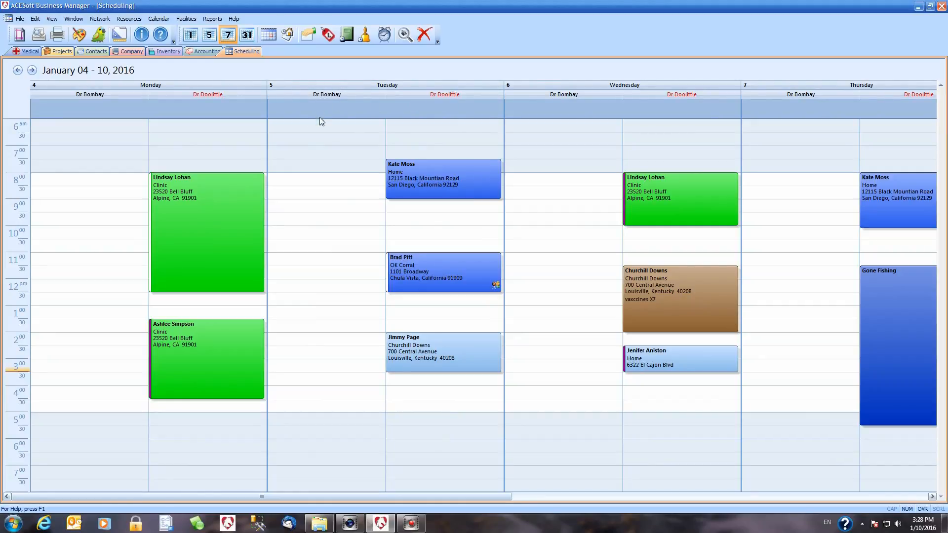
# - Limit the weekly calendar to the Dr Doolittle schedule only
pyautogui.click(288, 35)
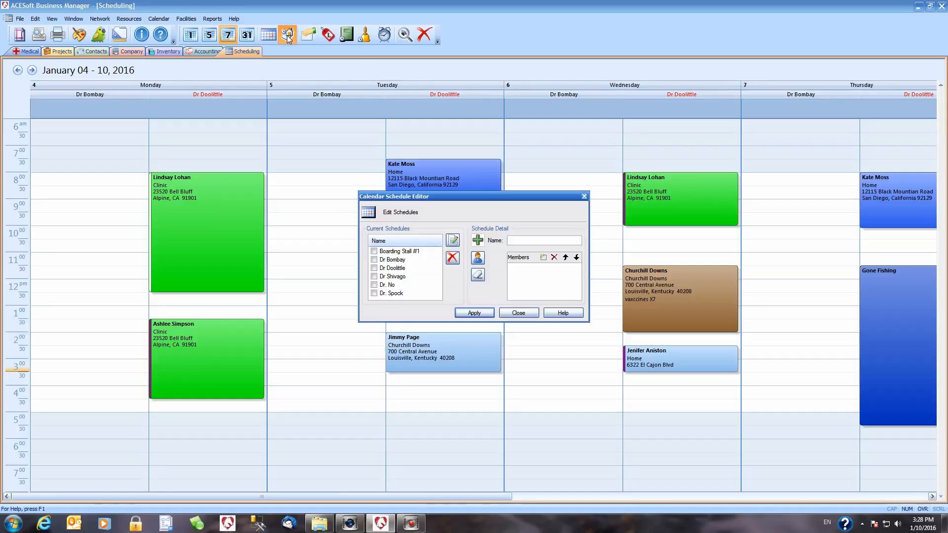
pyautogui.click(374, 268)
pyautogui.click(474, 312)
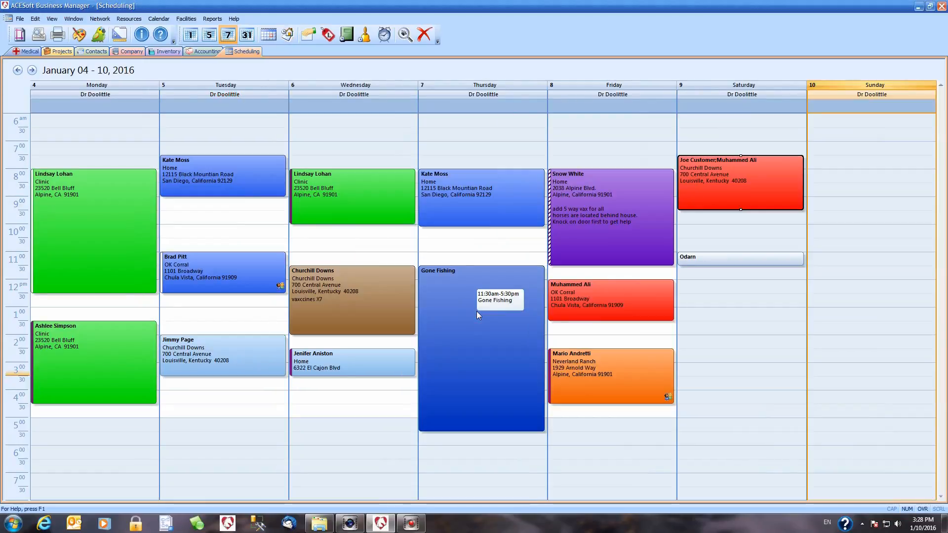